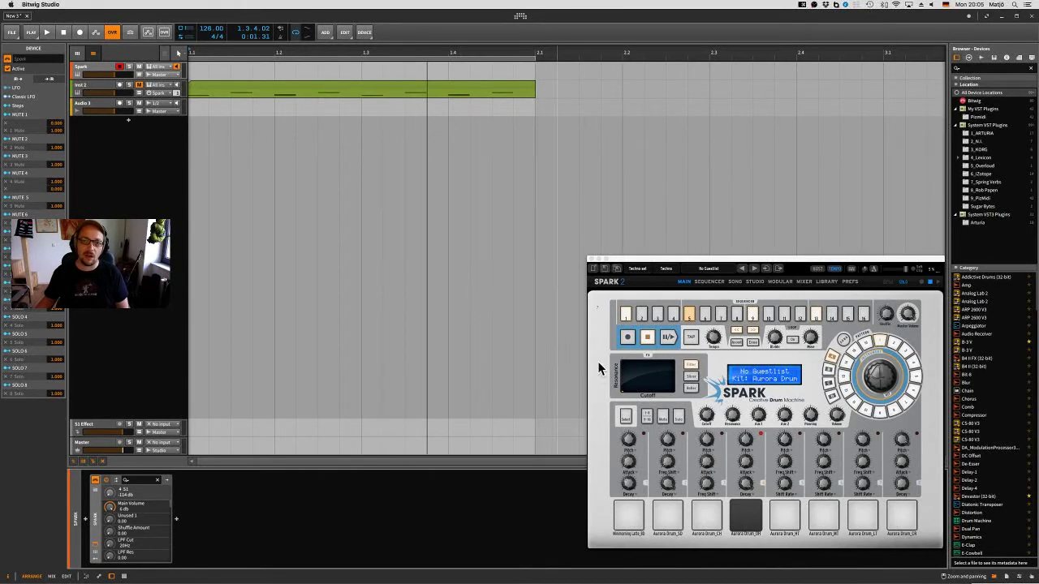
Step: Move the Spark plugin window higher over the arrangement and briefly play the project with the Spark track selected
click(712, 266)
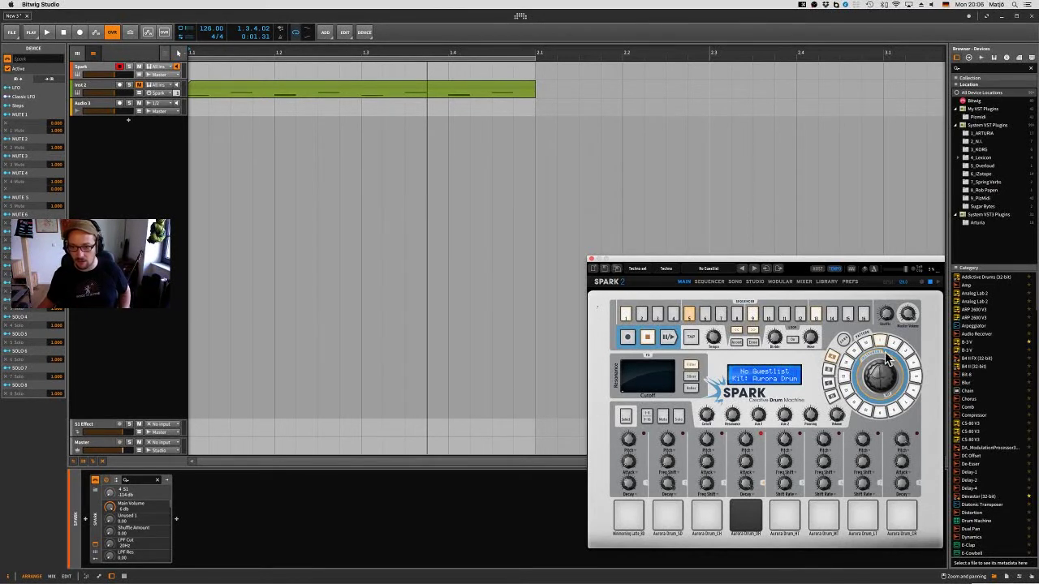
drag(747, 267, 746, 180)
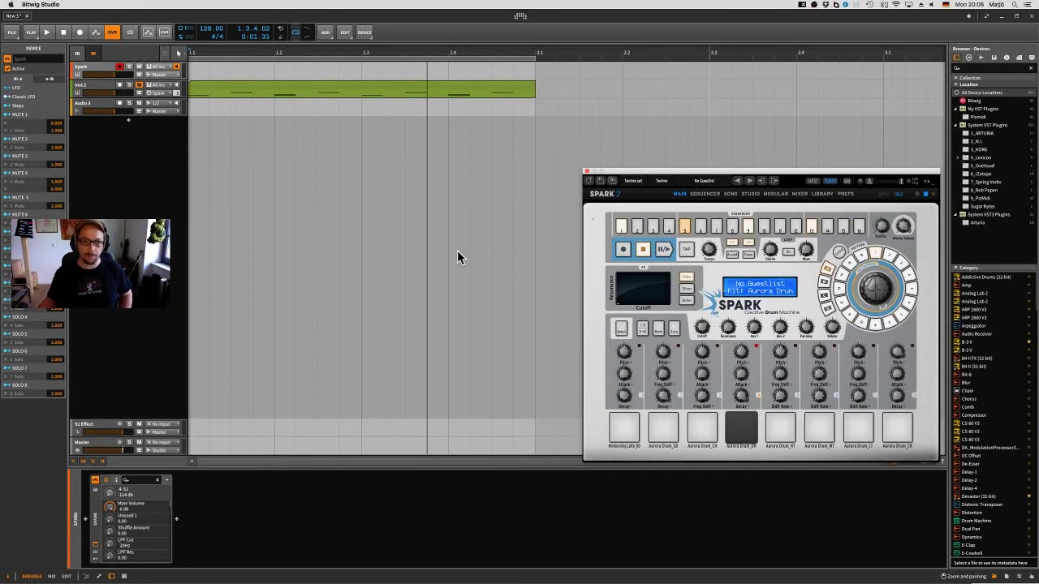
click(91, 71)
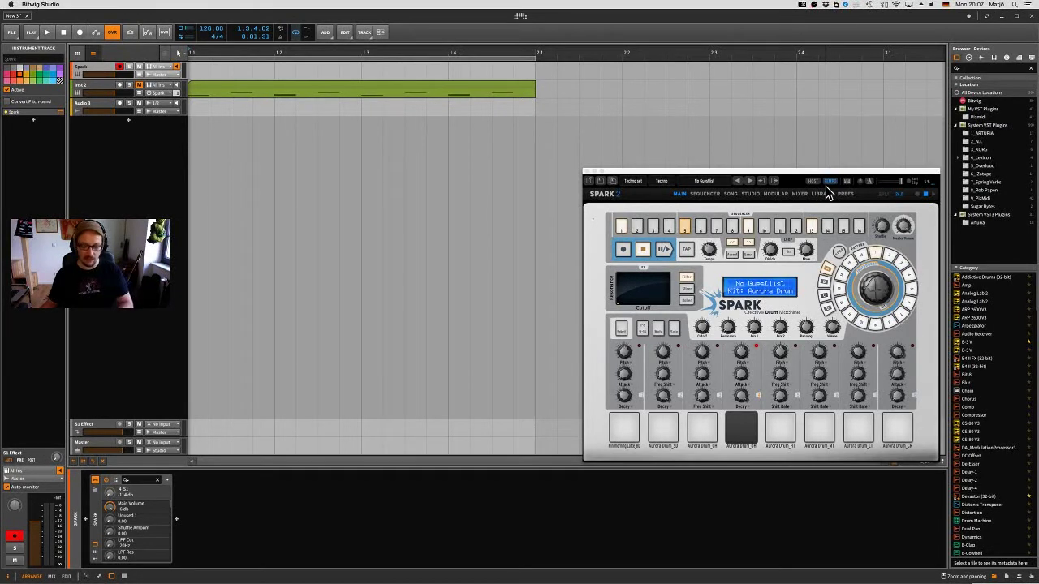
key(space)
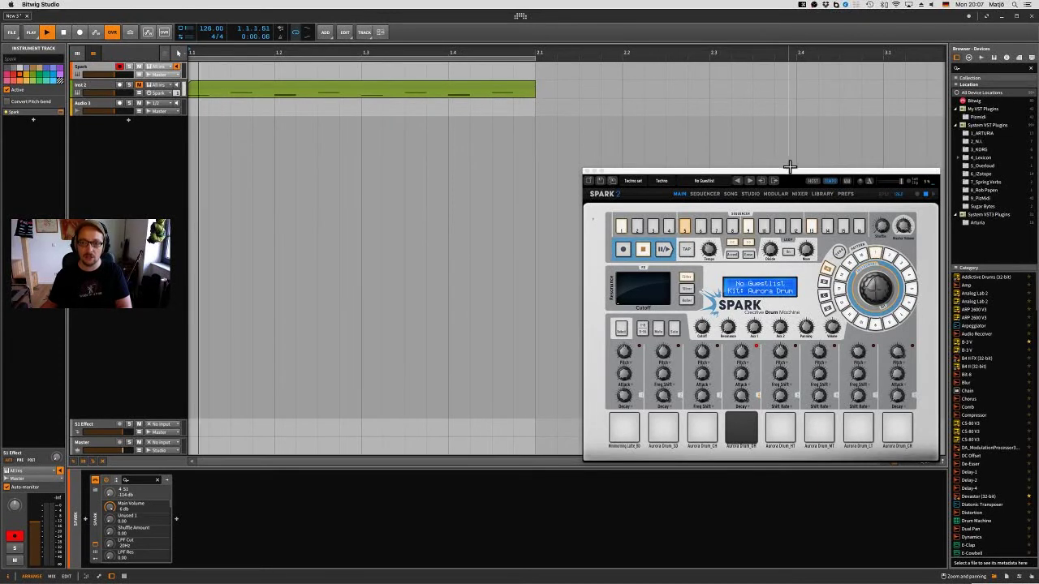
key(space)
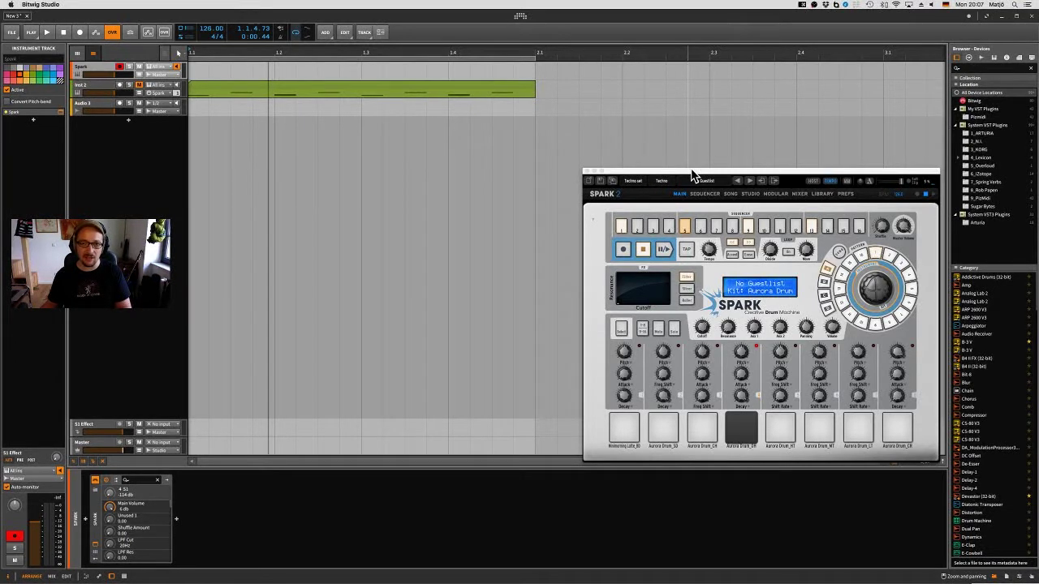
Step: Examine the output routing choices of the Inst 2 track, including the options for sending notes to tracks and plug-ins
click(90, 91)
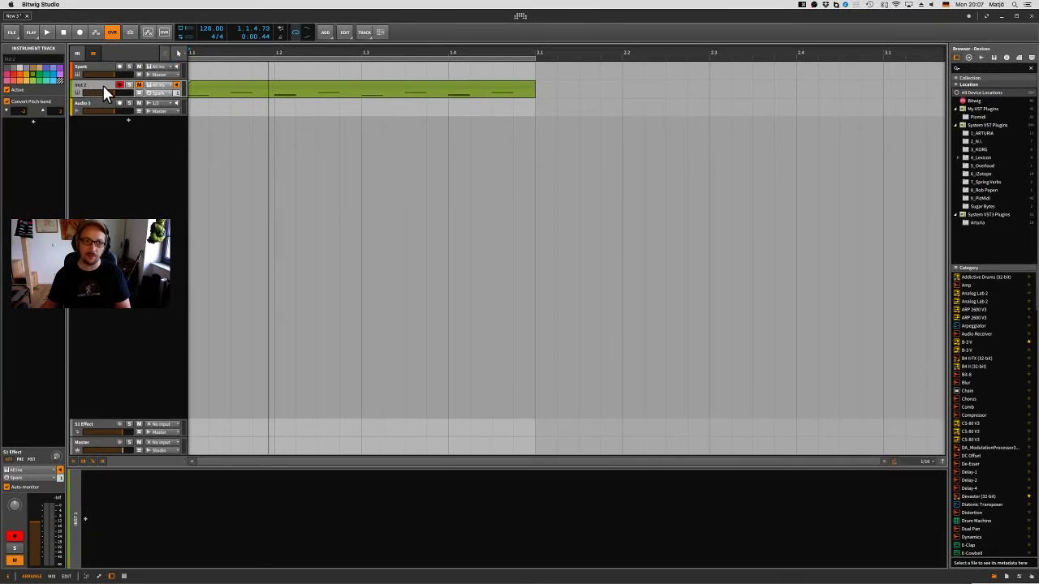
click(163, 94)
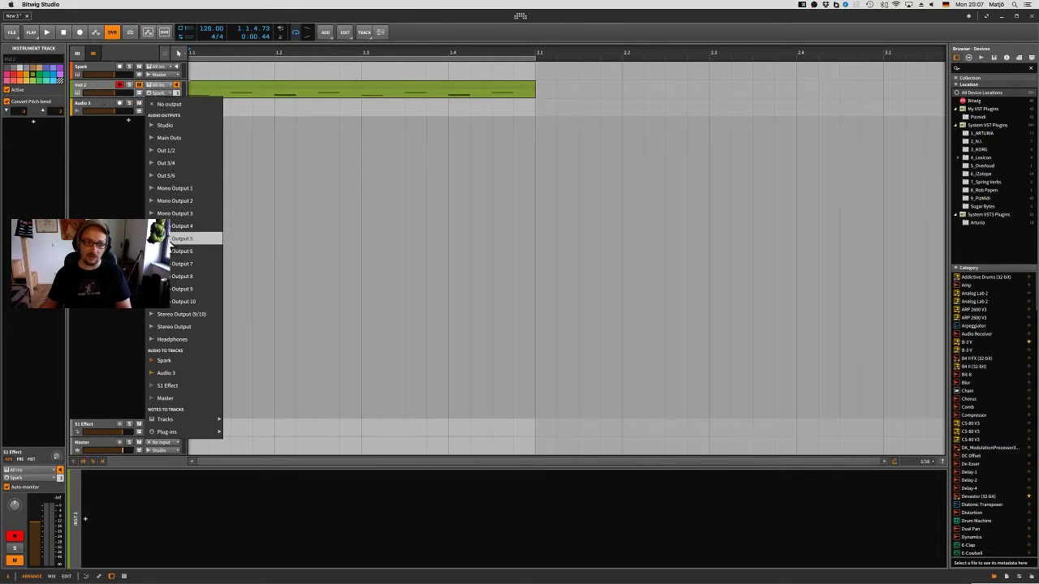
mouse_move(188, 435)
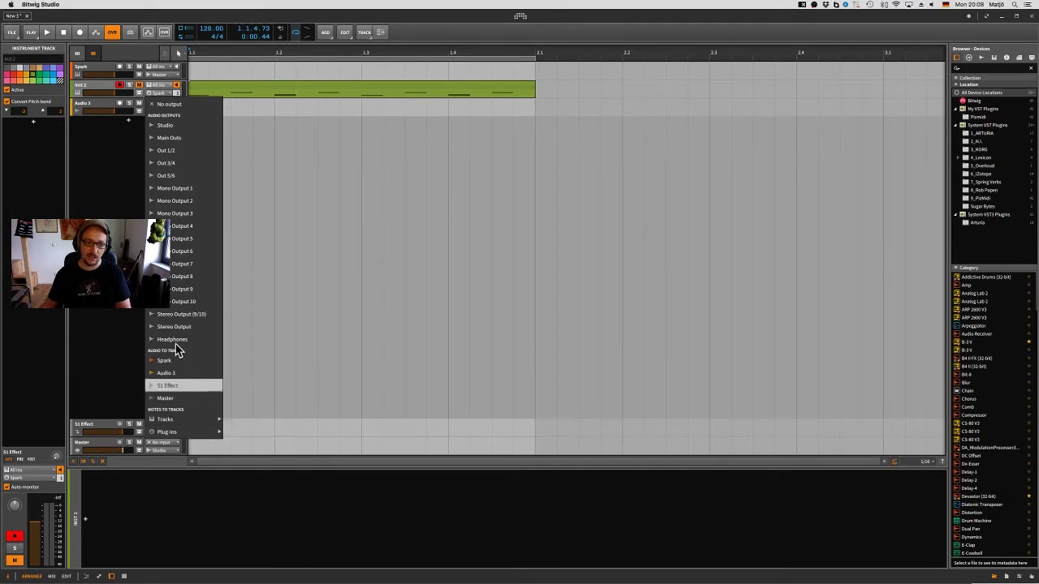
key(Escape)
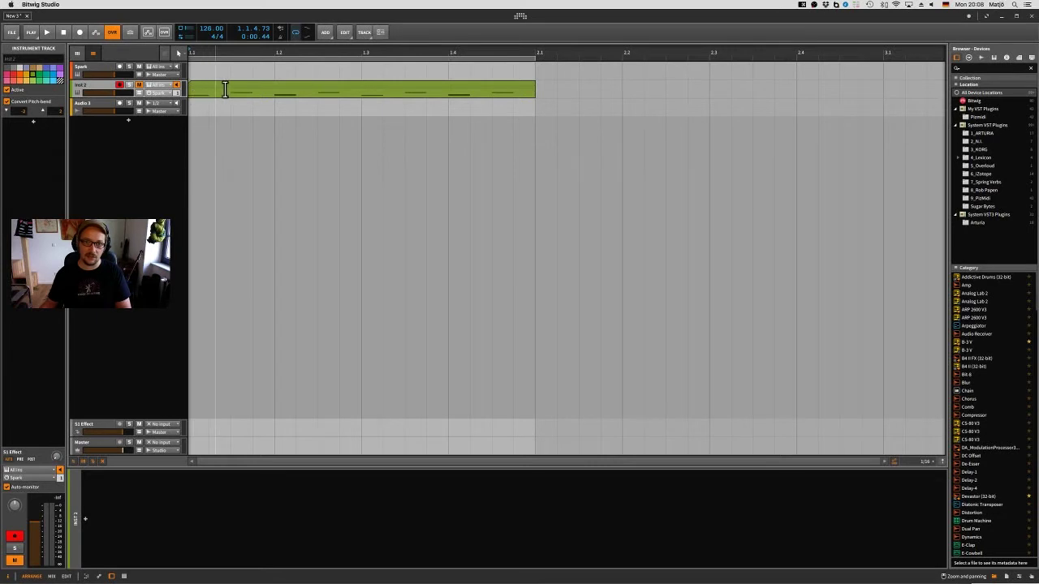
Step: Show the Spark track's plugin window again and start playback
click(94, 65)
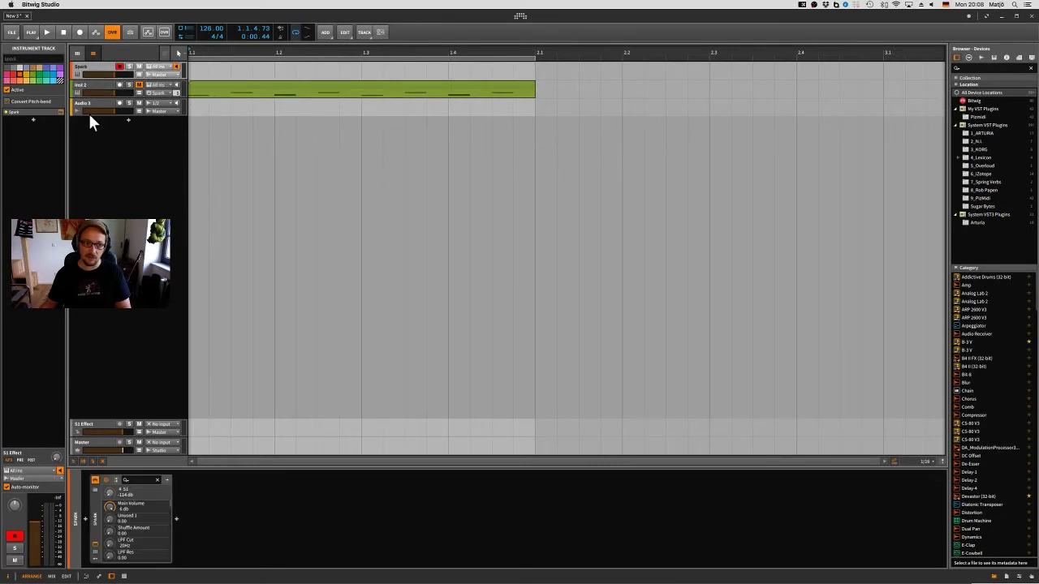
click(126, 477)
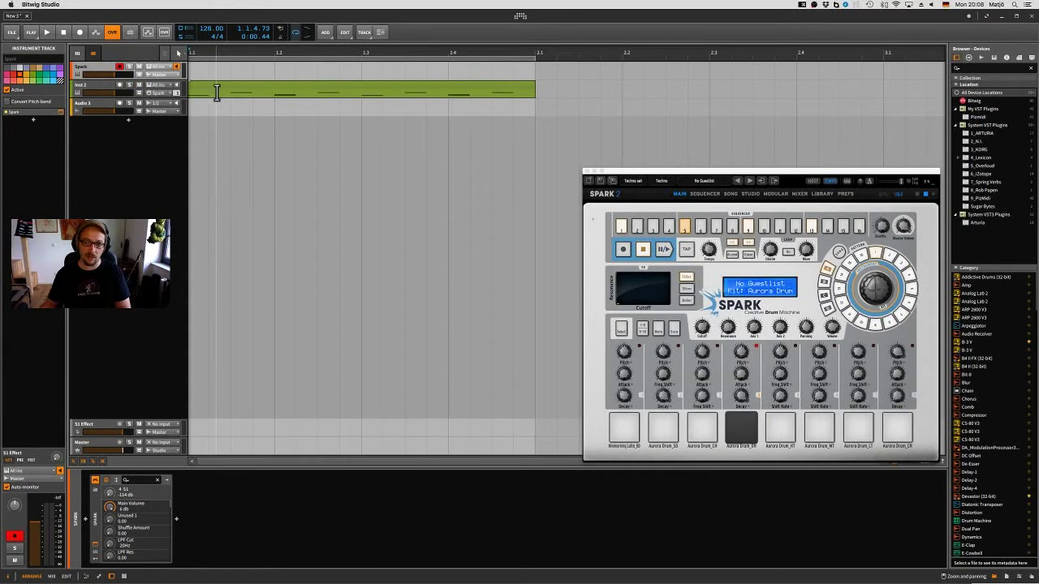
key(space)
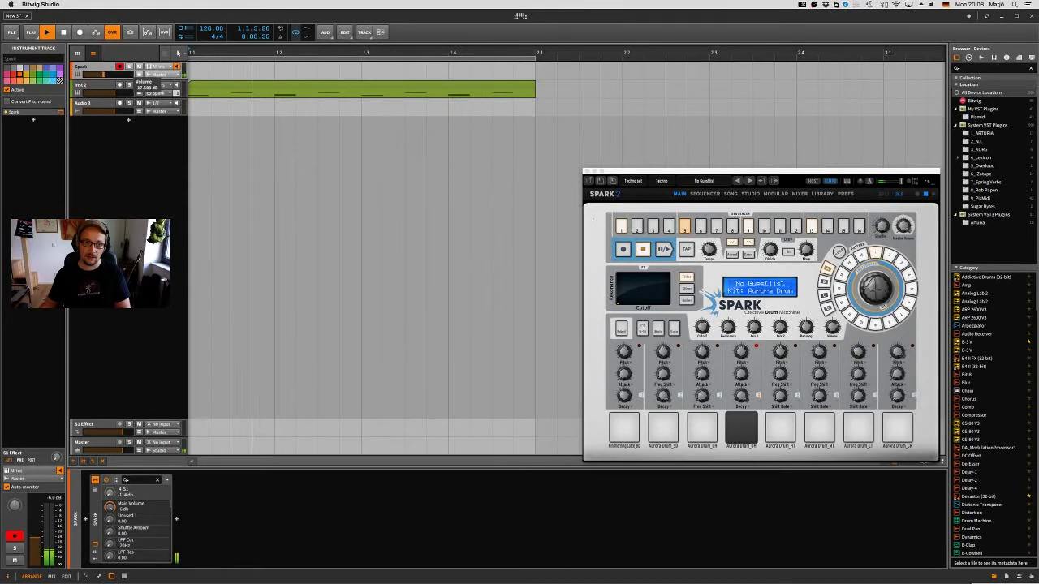
Step: Open the Inst 2 clip in the note editor and move the C#3 note at beat 1.2 one sixteenth later and back during playback
double_click(333, 86)
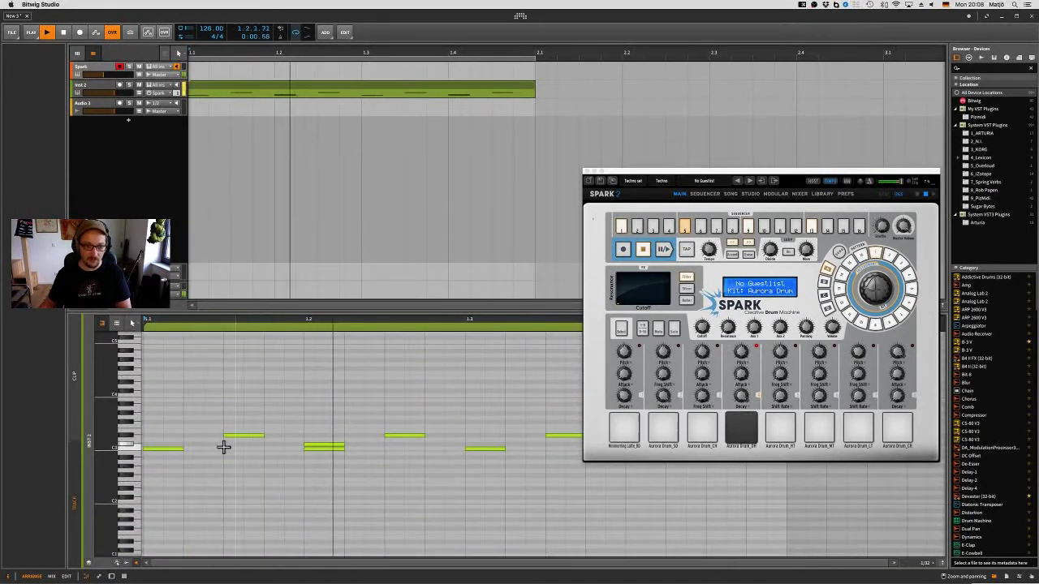
click(333, 446)
double_click(369, 445)
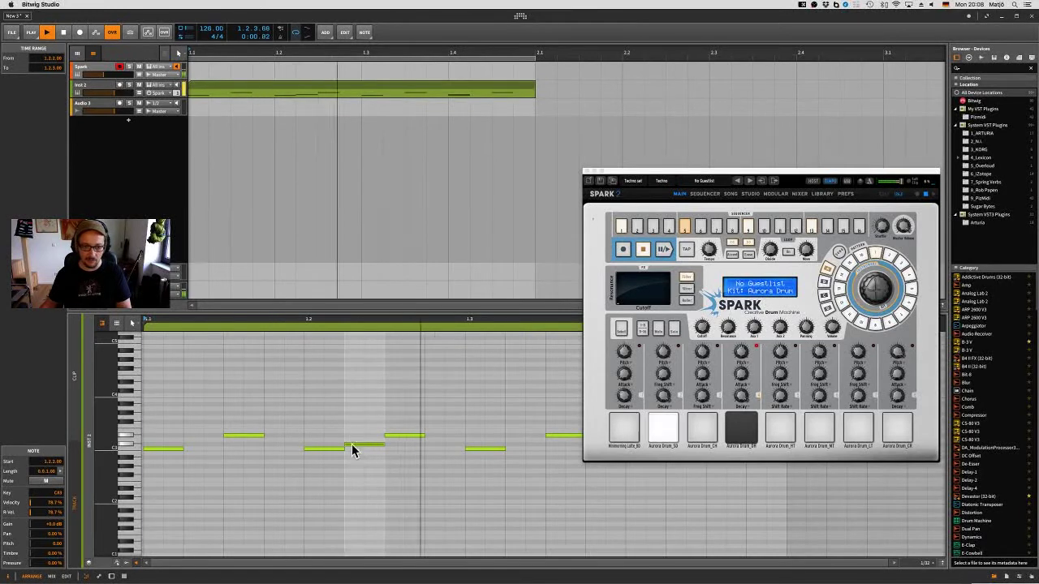
click(315, 447)
drag(314, 445, 314, 443)
key(space)
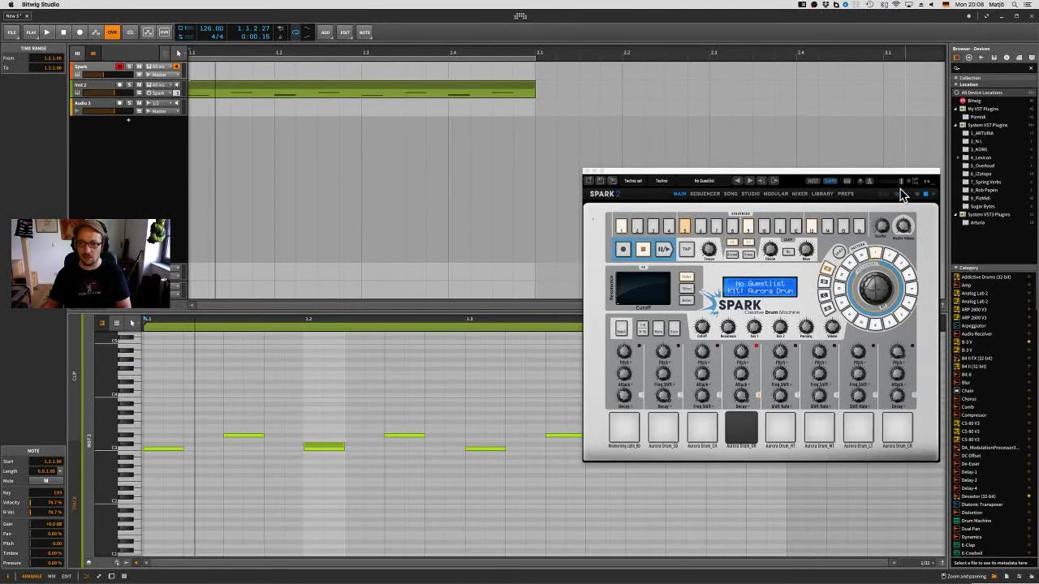
Step: Look over Spark's preferences page and return to its main page
click(844, 194)
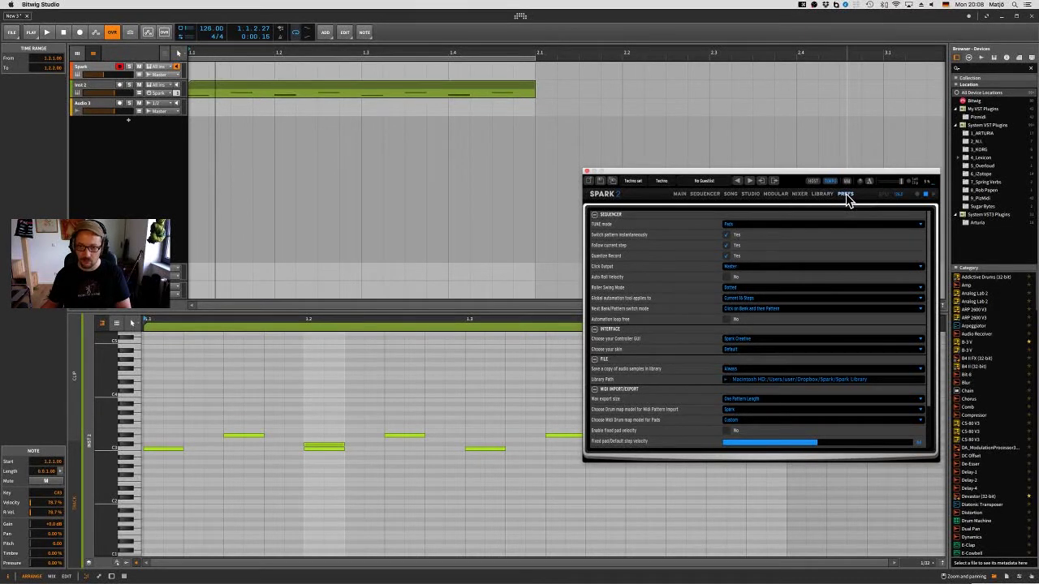
click(678, 195)
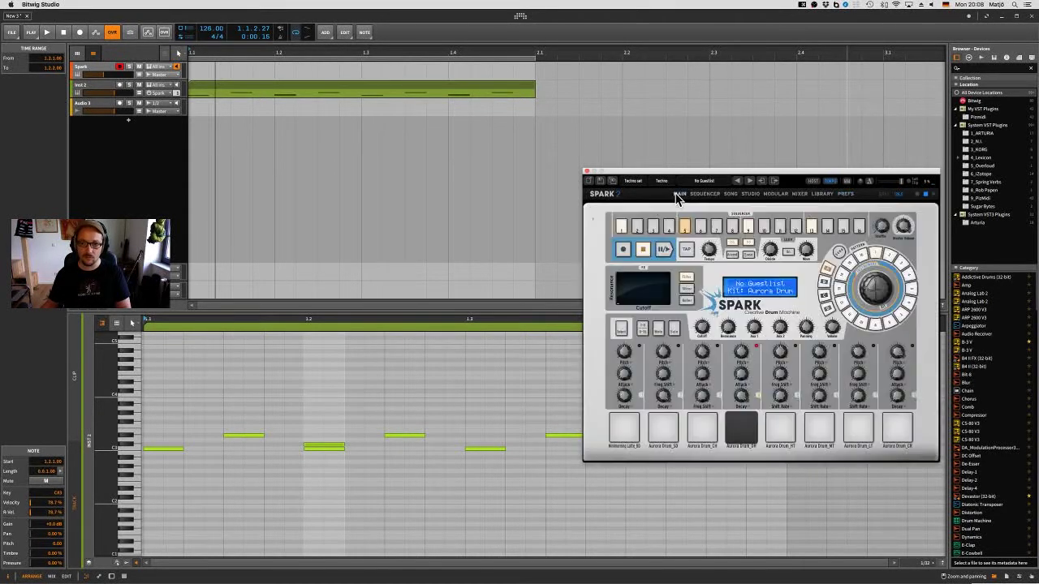
Step: Route the Inst 2 track's notes to the Spark track and audition the clip
click(161, 91)
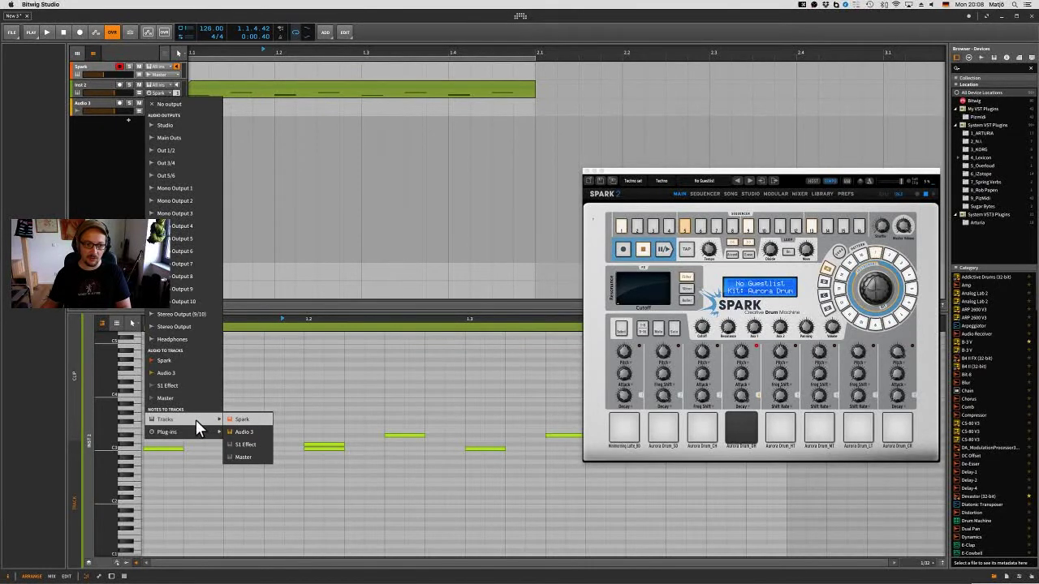
click(243, 419)
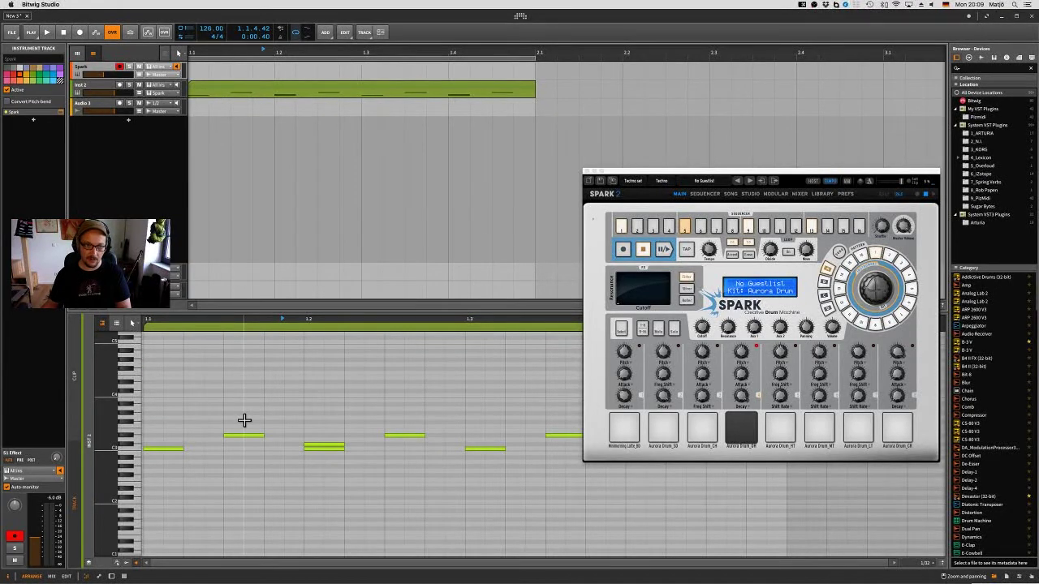
key(space)
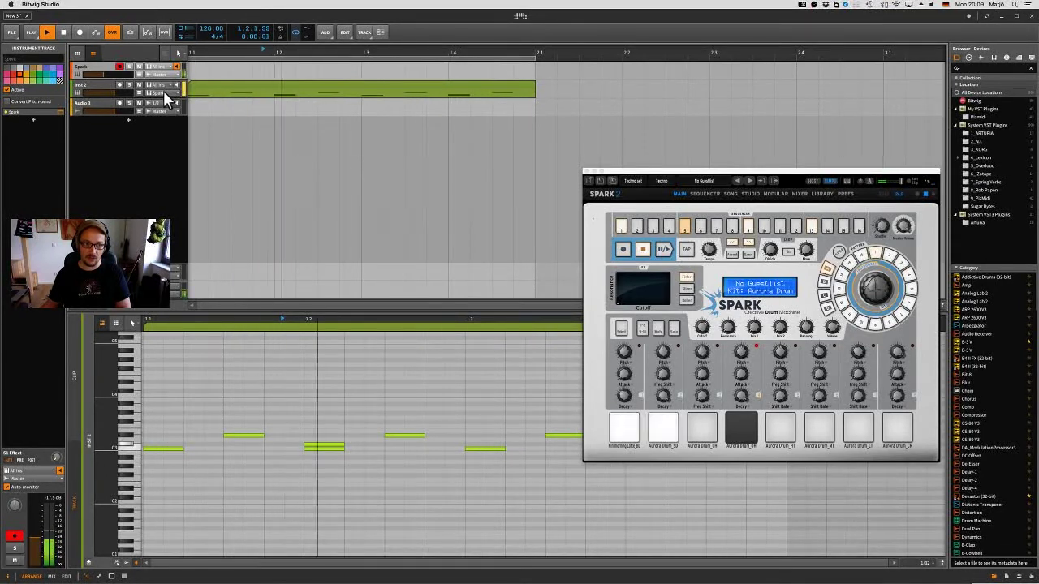
key(space)
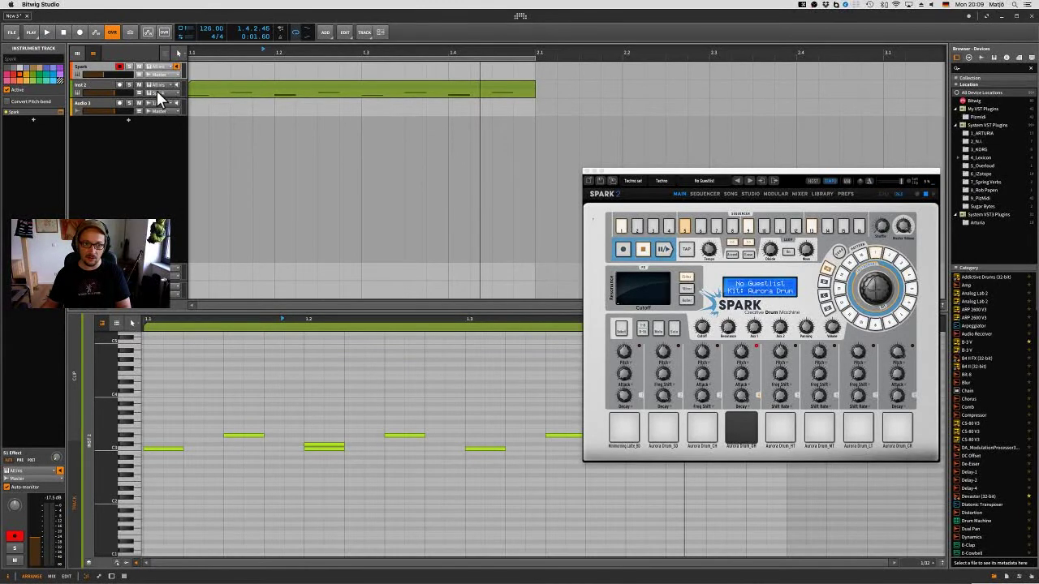
Step: Show the Spark device chain instead of the note editor and briefly play the arrangement again
key(d)
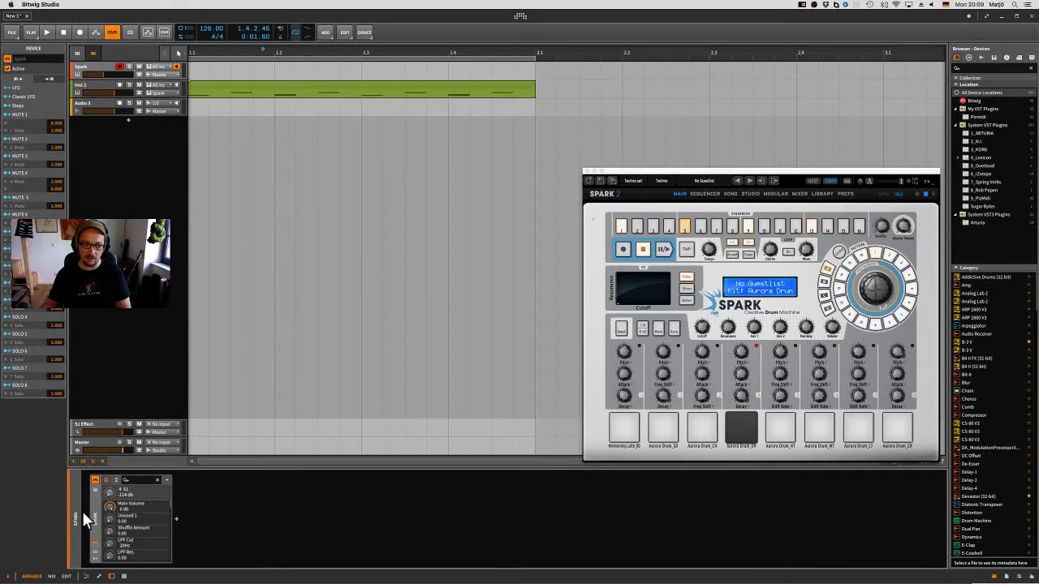
key(space)
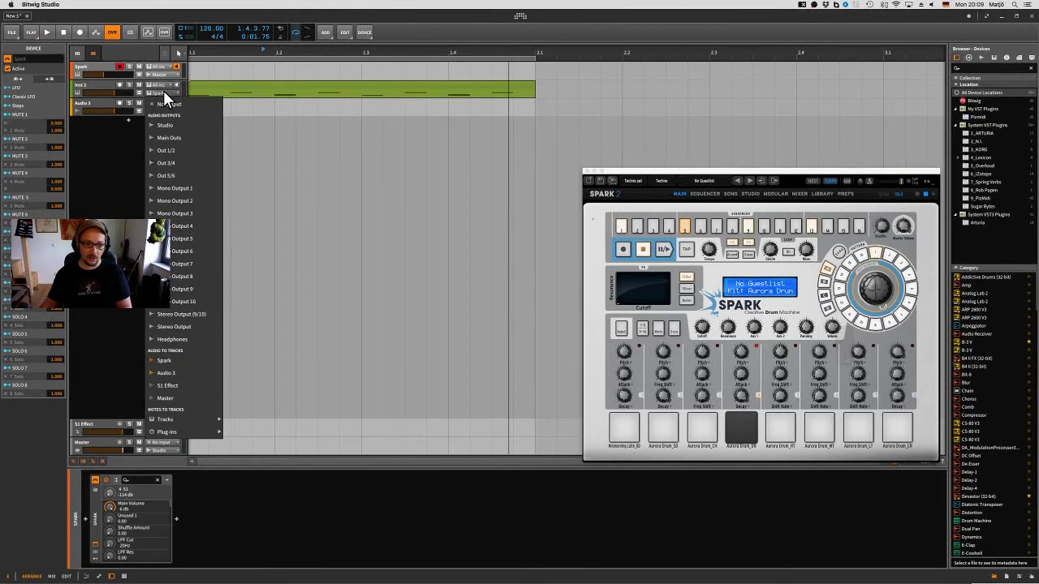
click(320, 86)
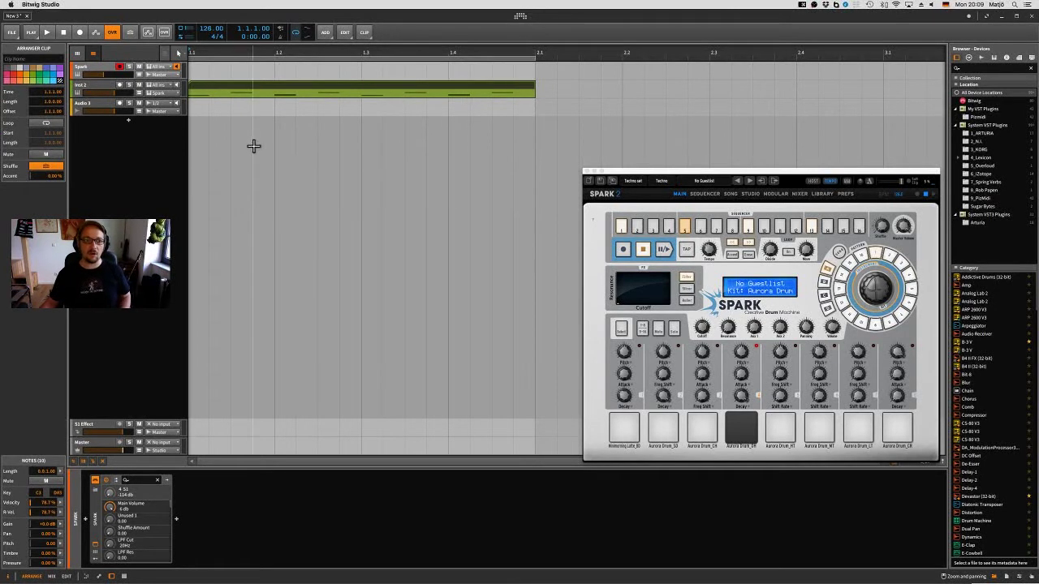
Step: Mute the Inst 2 track and its clip in the arrangement
click(139, 84)
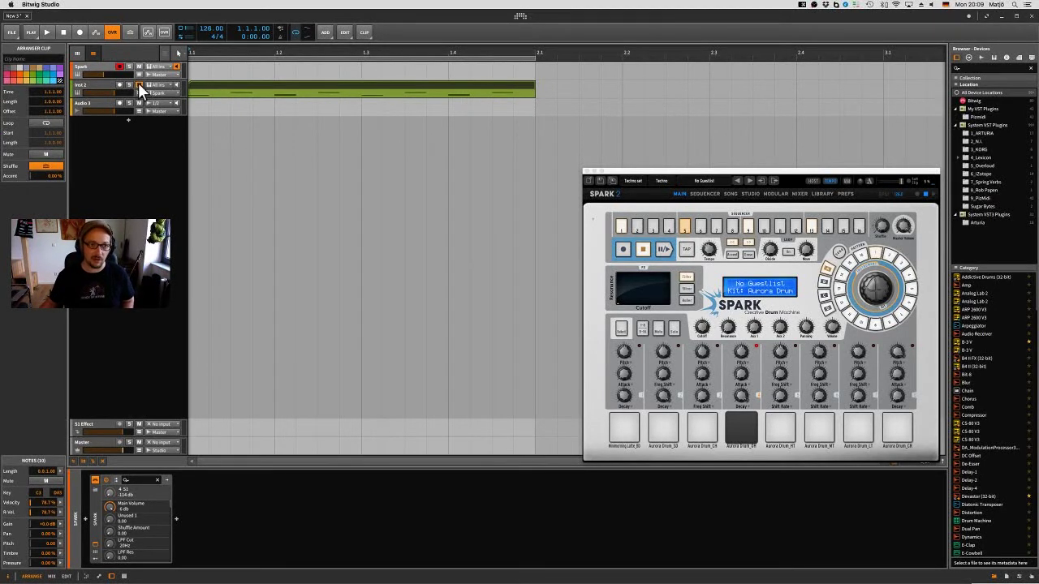
right_click(249, 82)
click(281, 131)
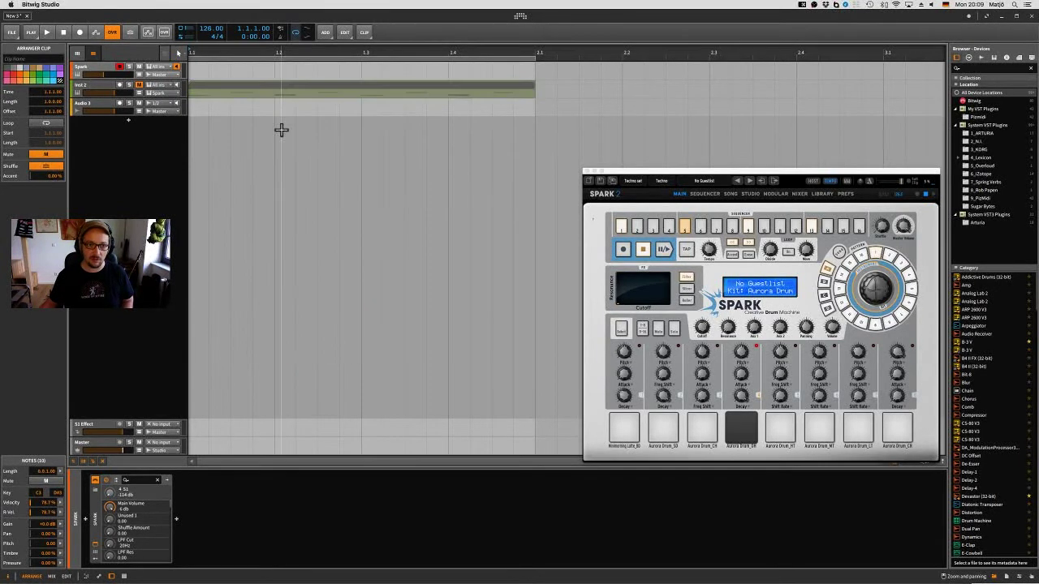
click(297, 149)
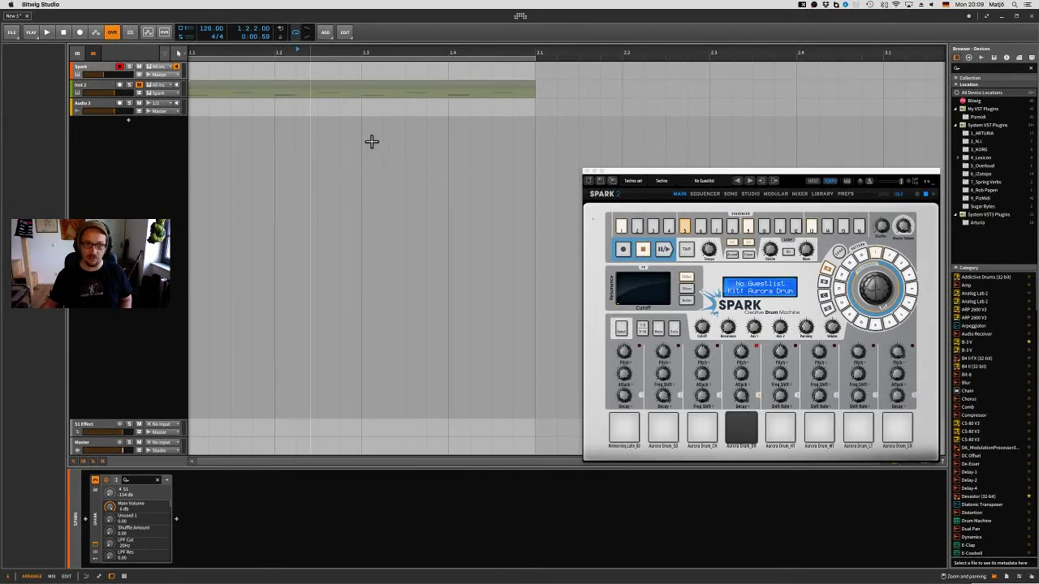
Step: Sync Spark to the host transport and switch its pattern to 2 and back to 1 during playback
click(813, 183)
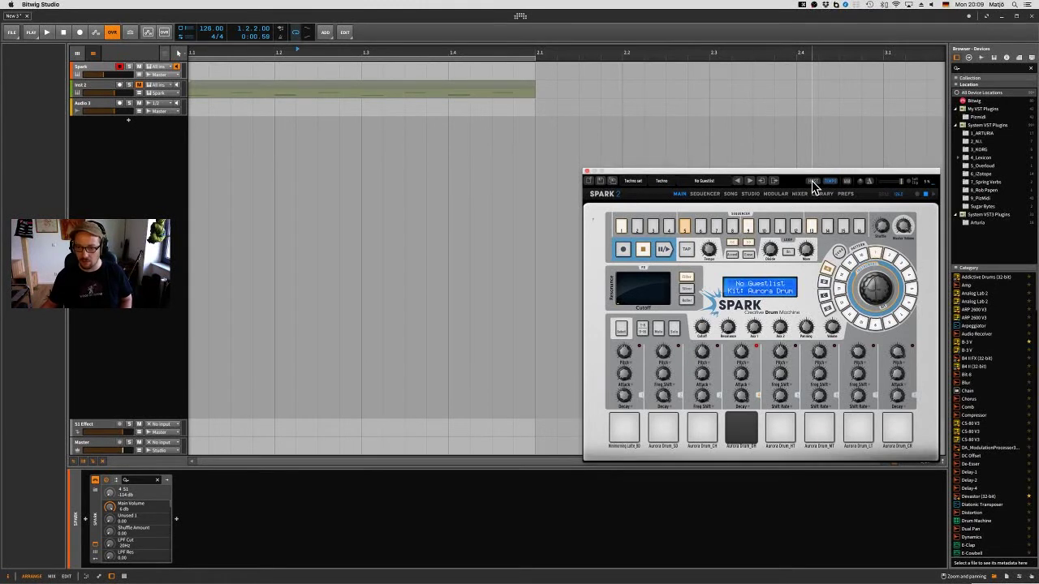
click(48, 34)
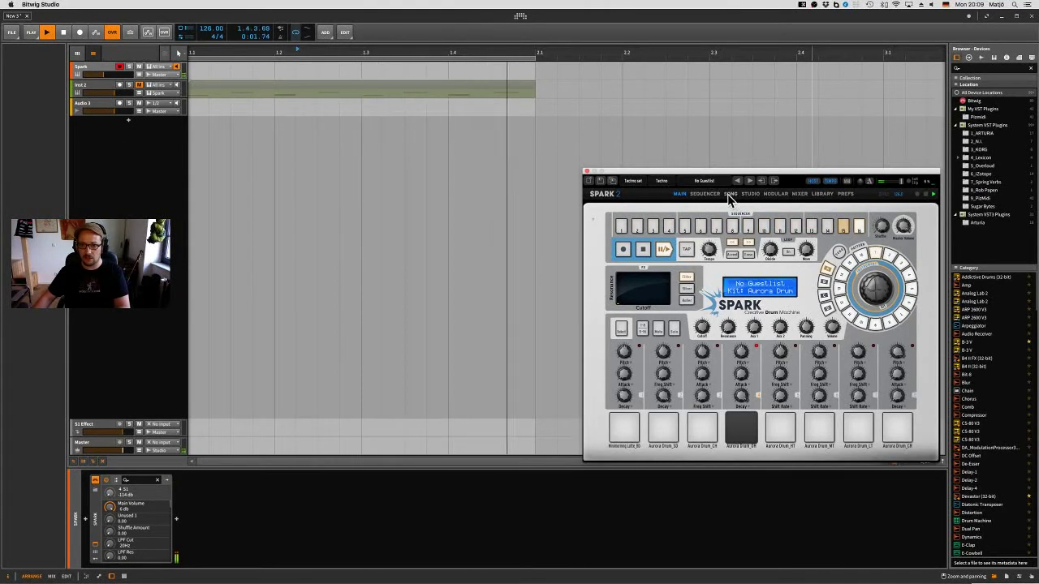
click(890, 258)
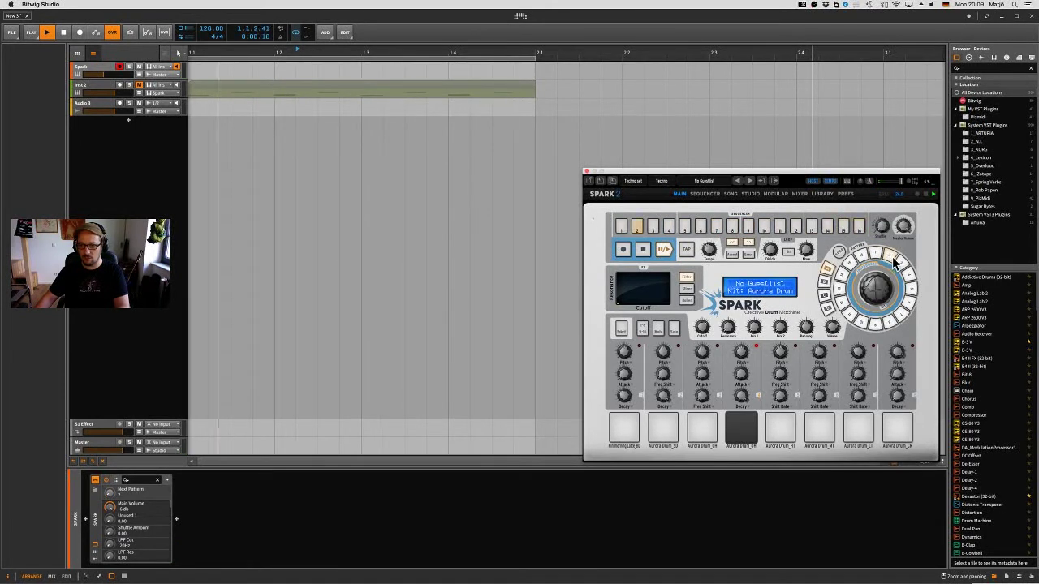
click(877, 254)
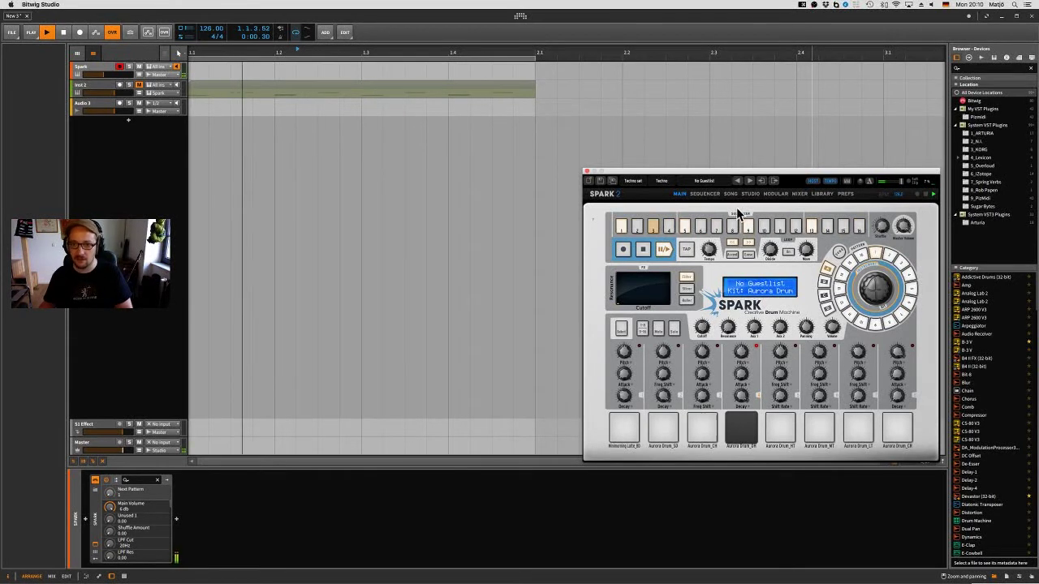
Step: Step through Spark's projects to load Techno Set_Berlin electro and start host playback
click(748, 183)
click(748, 182)
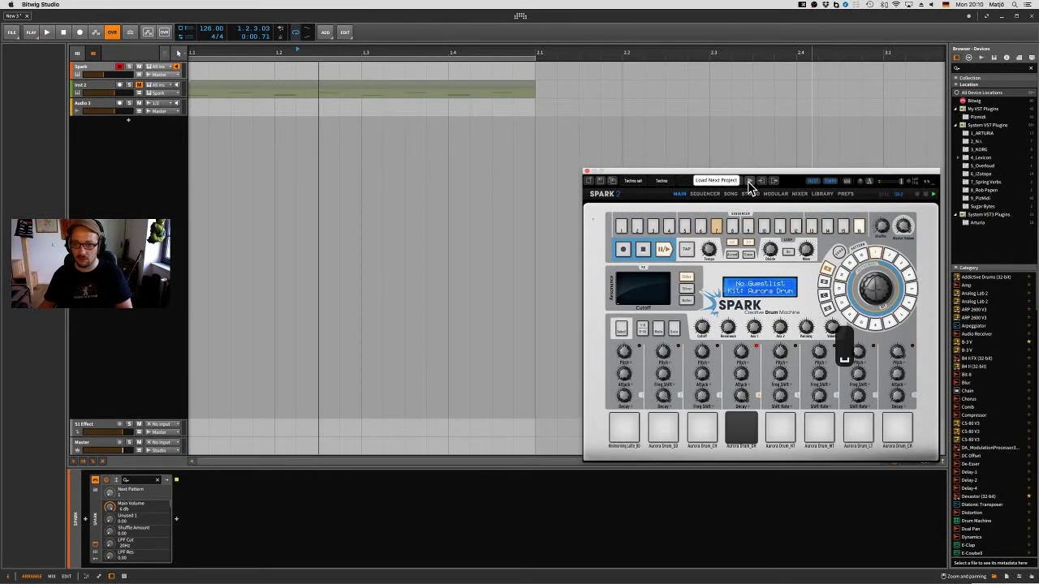
click(747, 181)
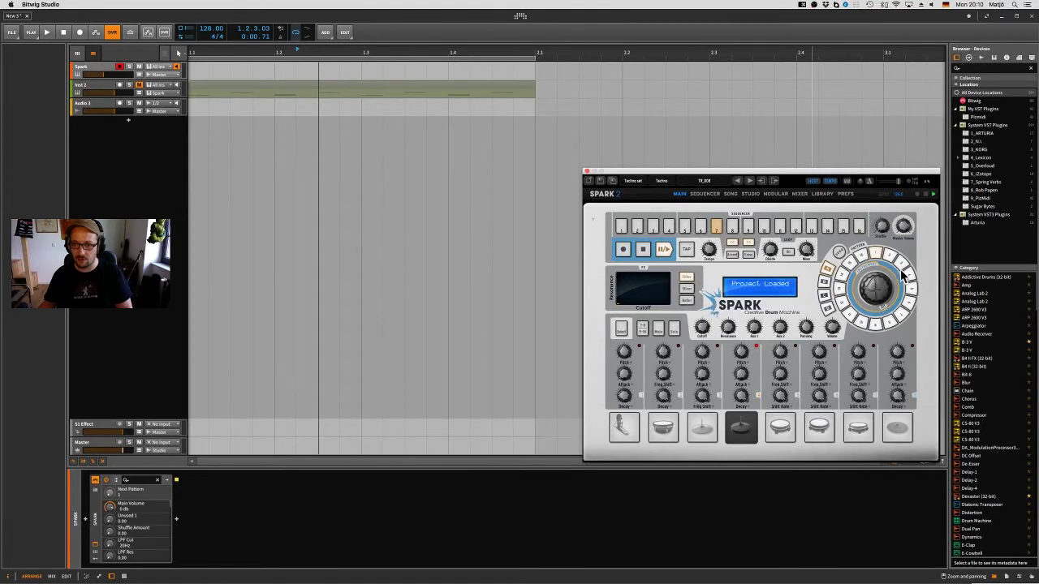
click(748, 183)
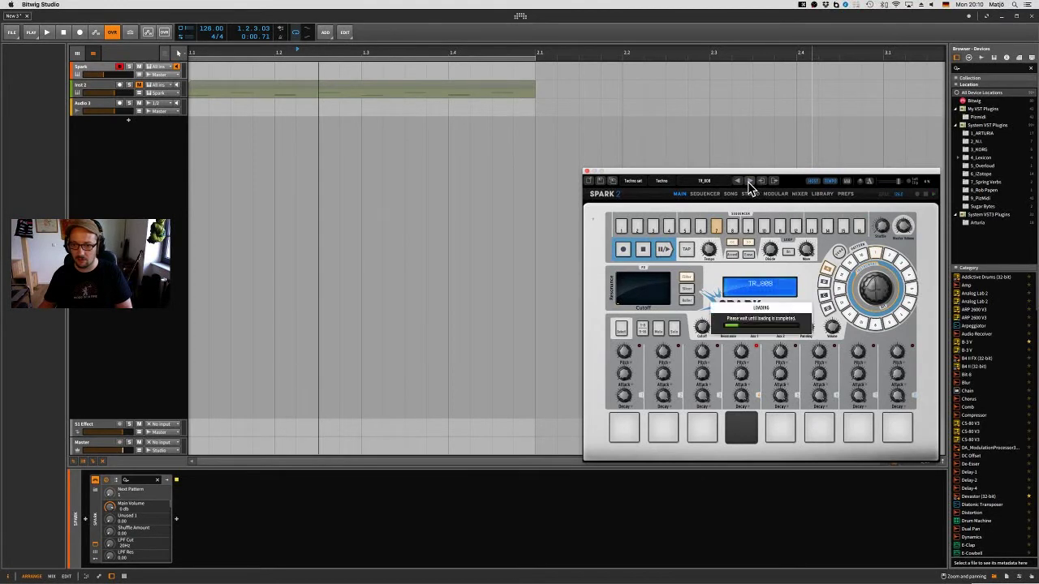
key(space)
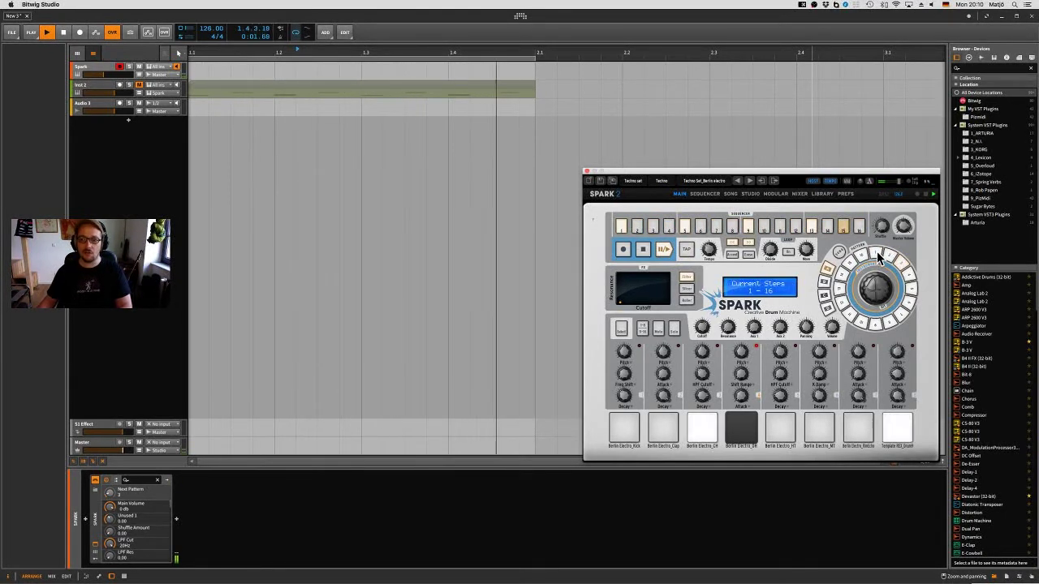
Step: Stop playback and assign MIDI note 36 to Spark's Pattern 1
key(space)
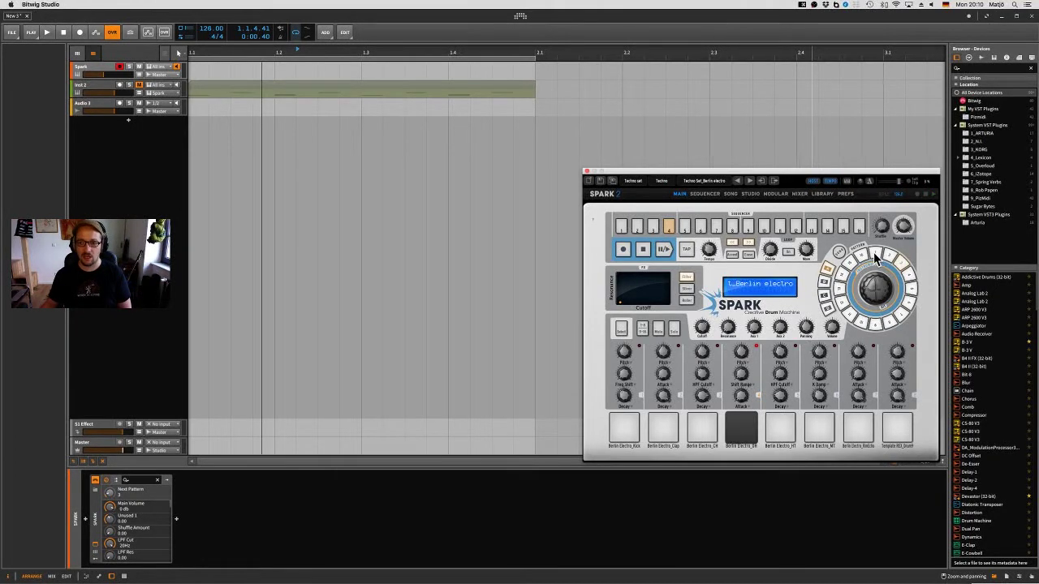
scroll(233, 80, left, 1)
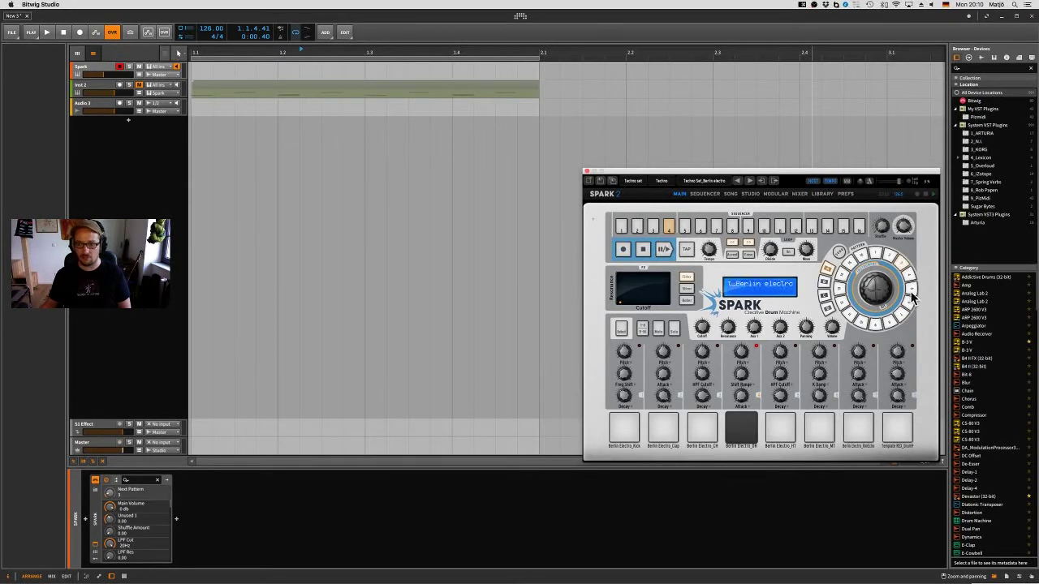
right_click(873, 251)
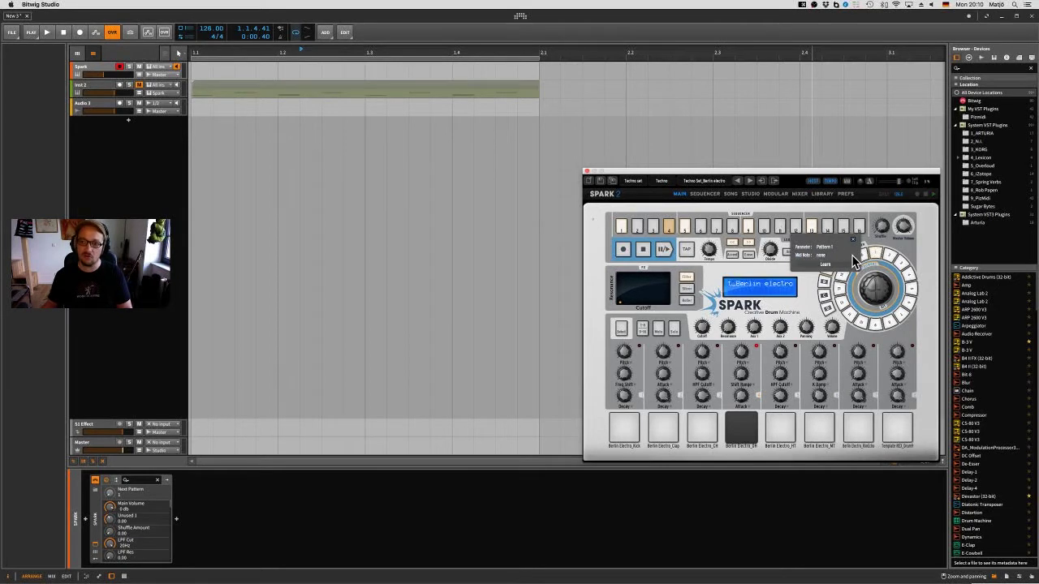
click(820, 256)
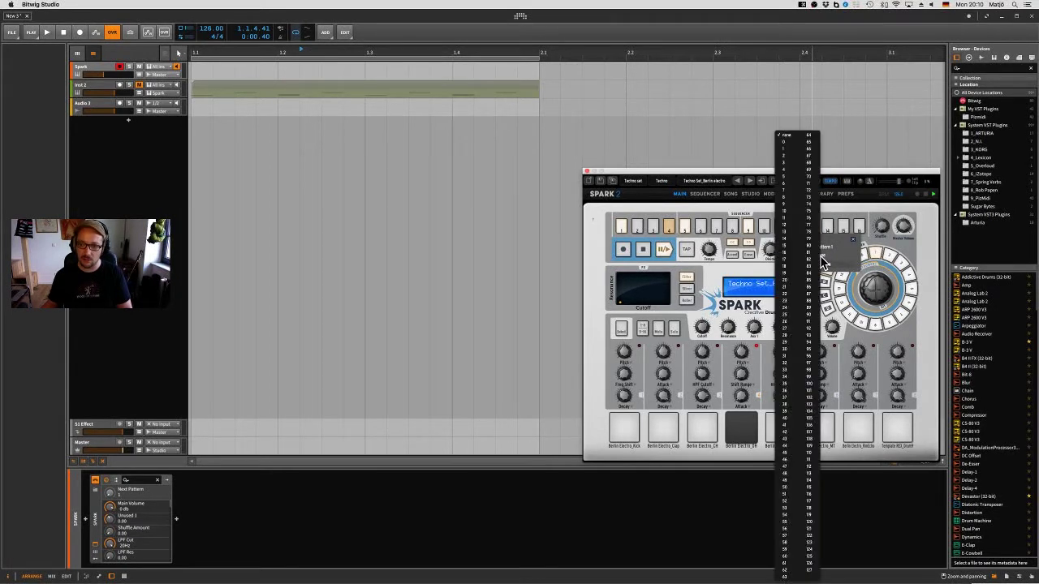
click(787, 392)
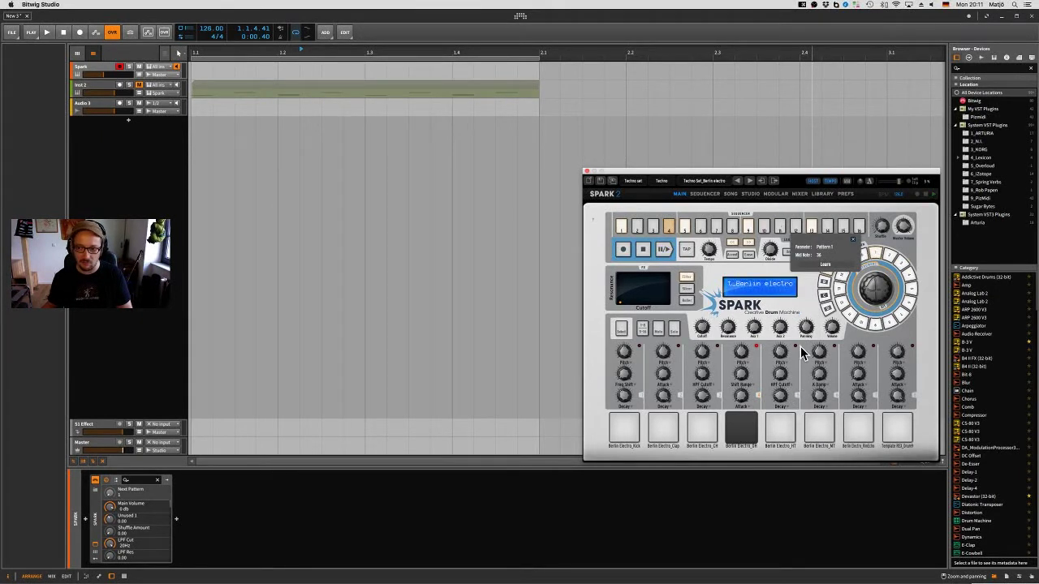
Step: Assign MIDI note 37 to Spark's Pattern 2 and close the MIDI assignment
click(891, 256)
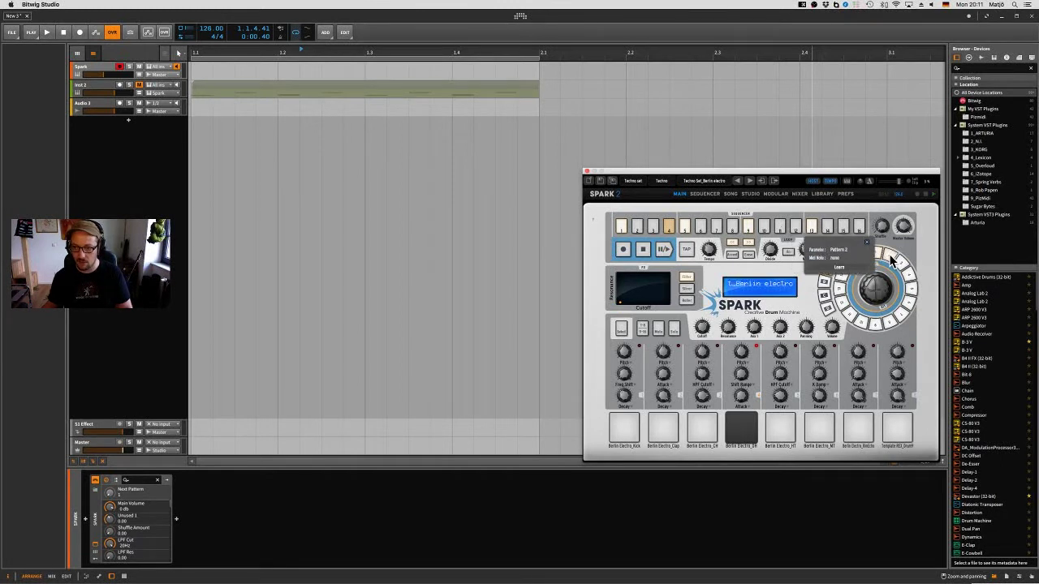
click(833, 258)
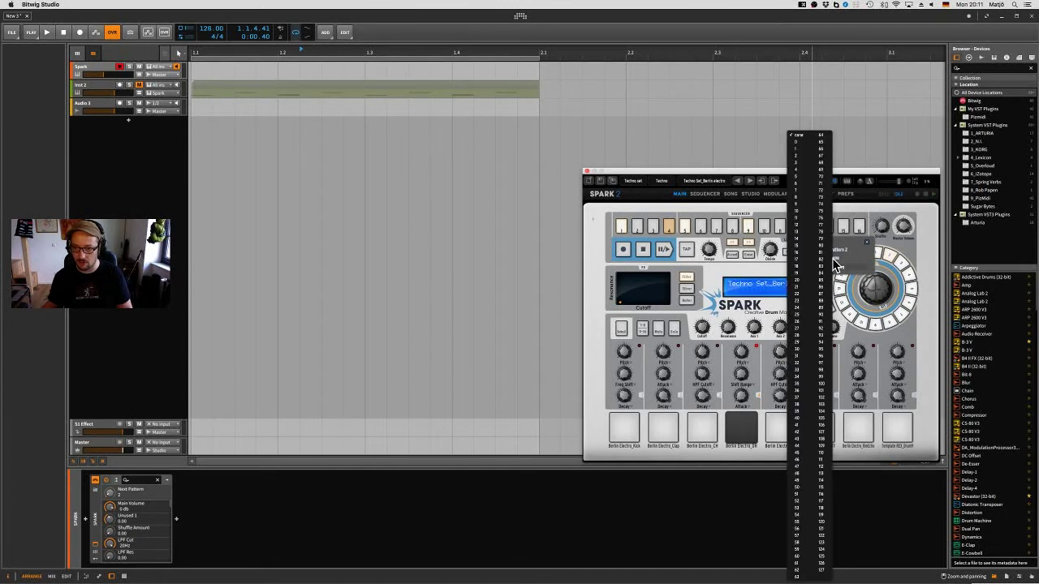
click(801, 398)
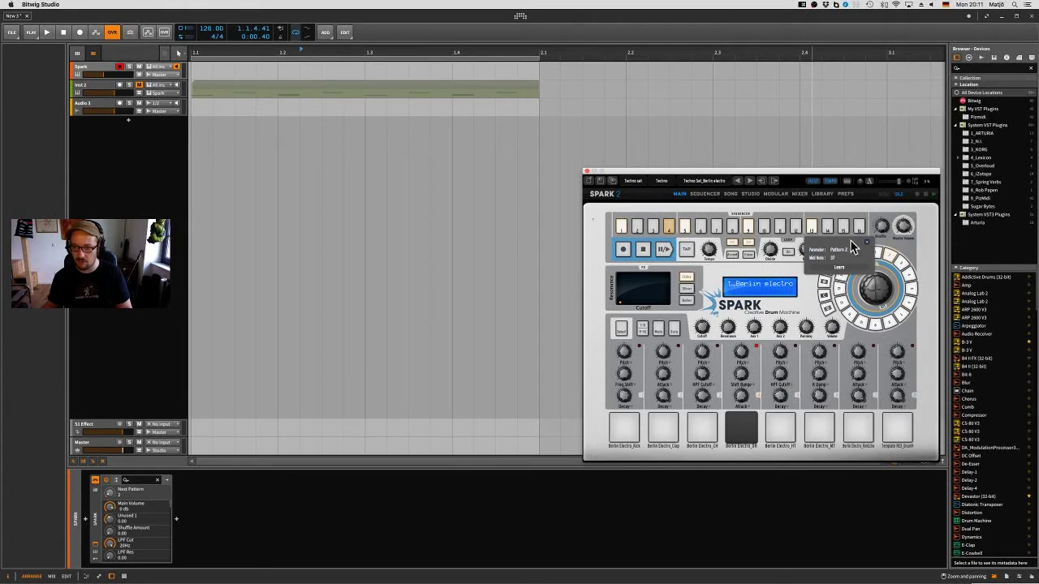
click(865, 244)
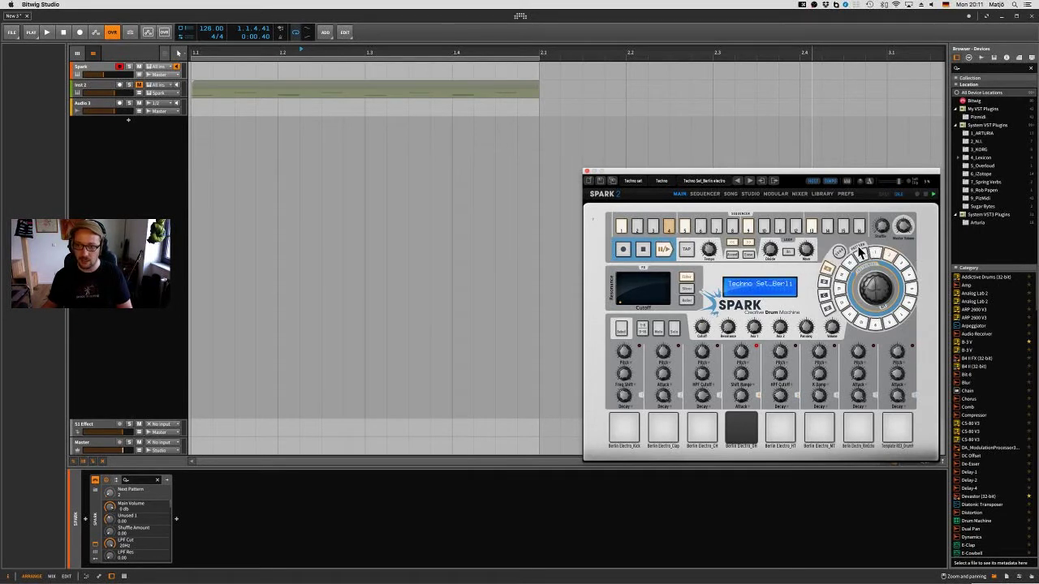
Step: Create a one-bar clip at the start of the Spark track and a green duplicate directly after it
click(276, 65)
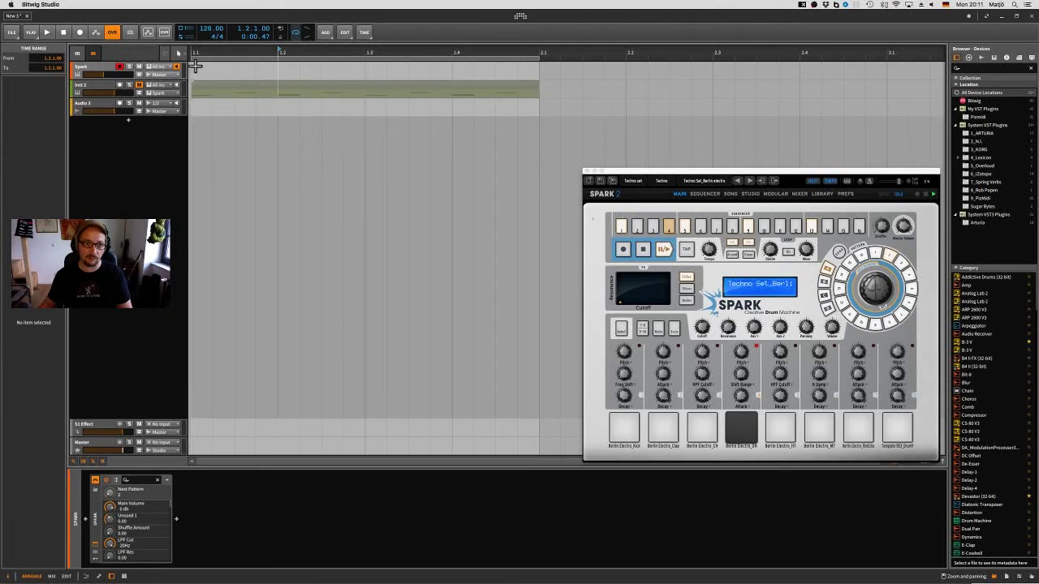
drag(194, 67, 274, 70)
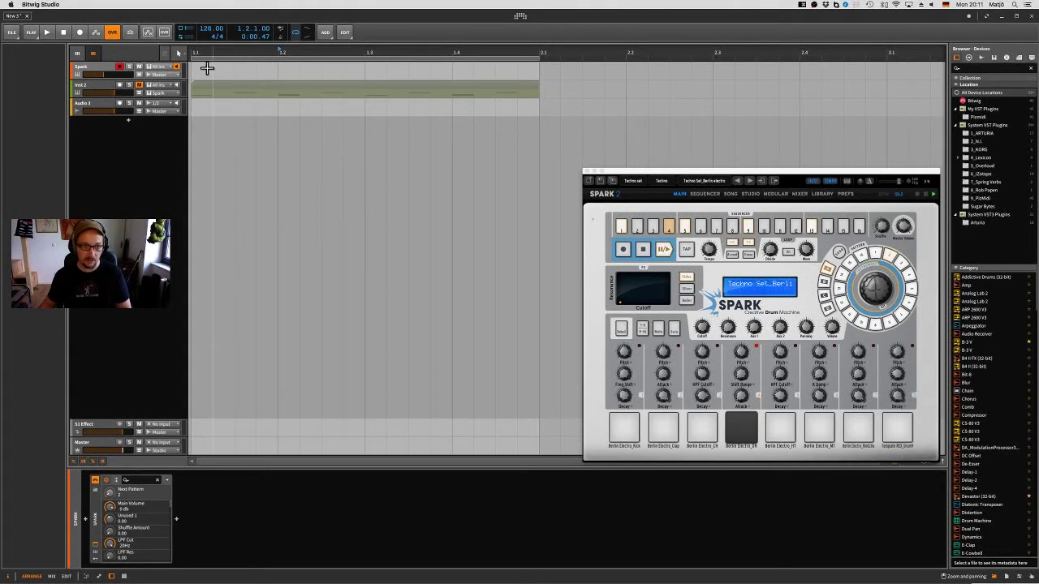
double_click(206, 69)
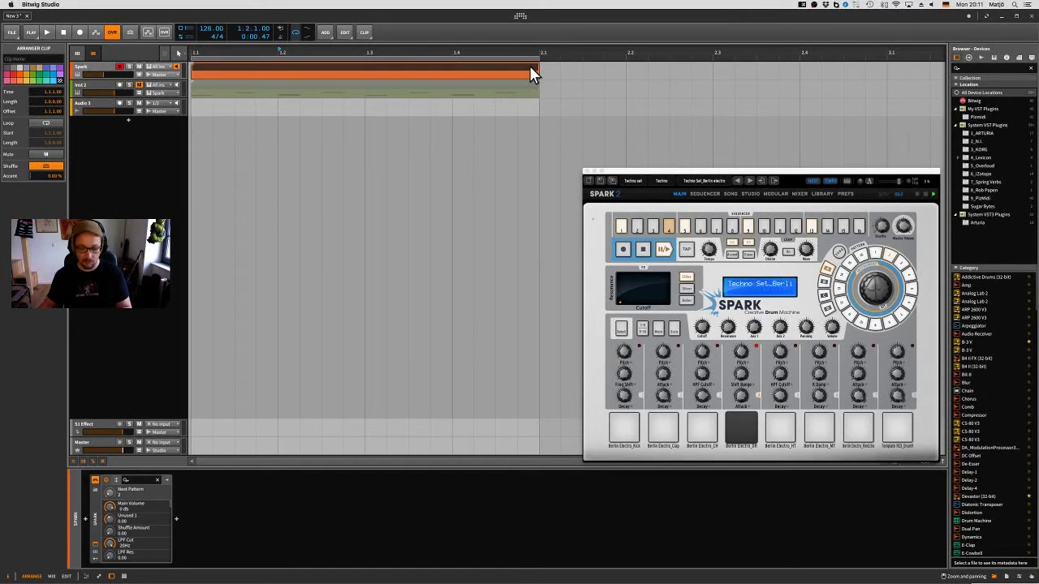
key(super+d)
right_click(555, 66)
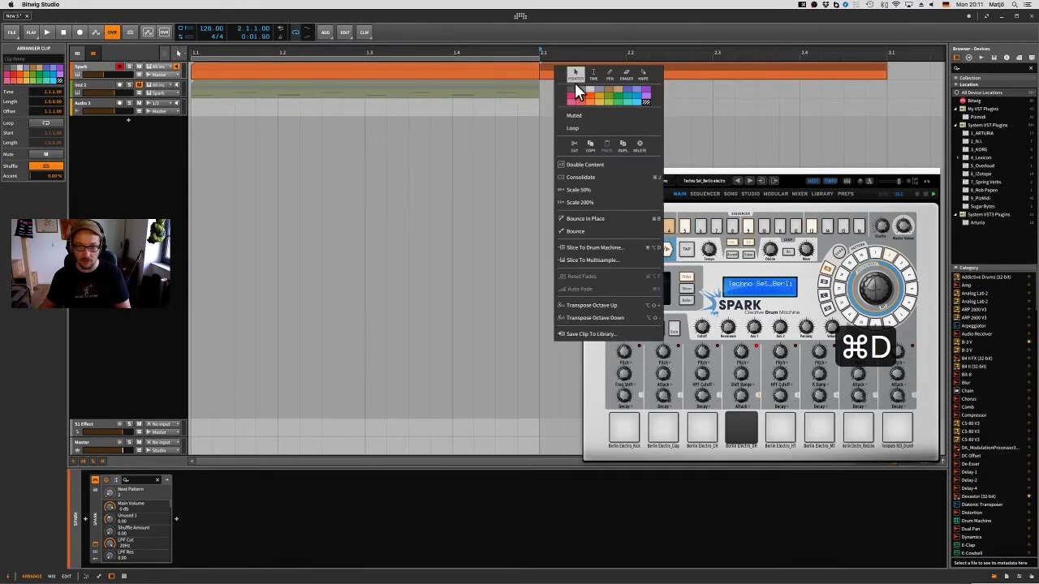
click(610, 95)
Step: Add a C1 note at the start of the orange Spark clip and a C#1 note at the start of the green one
click(492, 70)
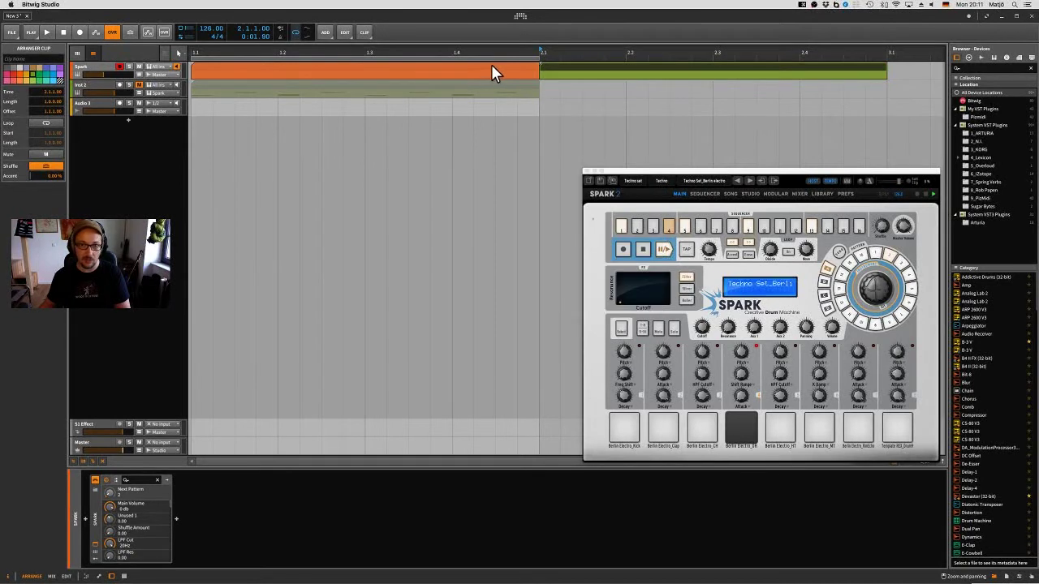
click(478, 70)
double_click(387, 70)
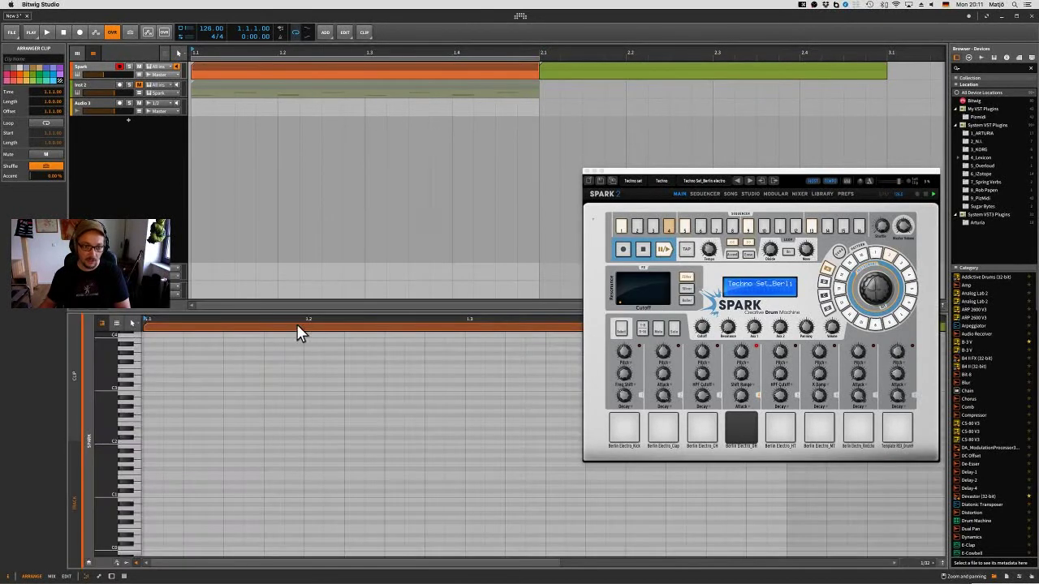
double_click(149, 497)
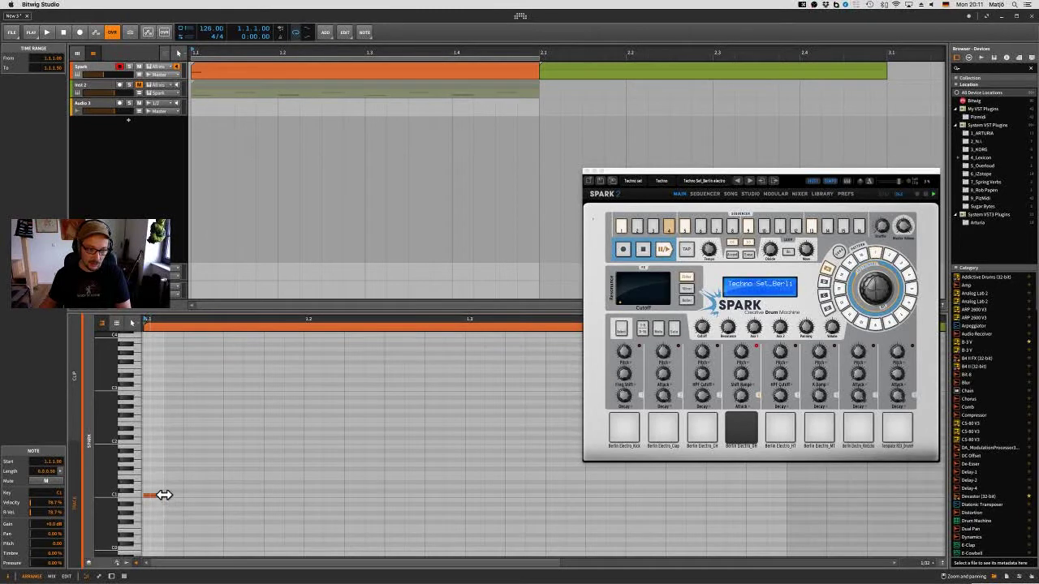
click(559, 71)
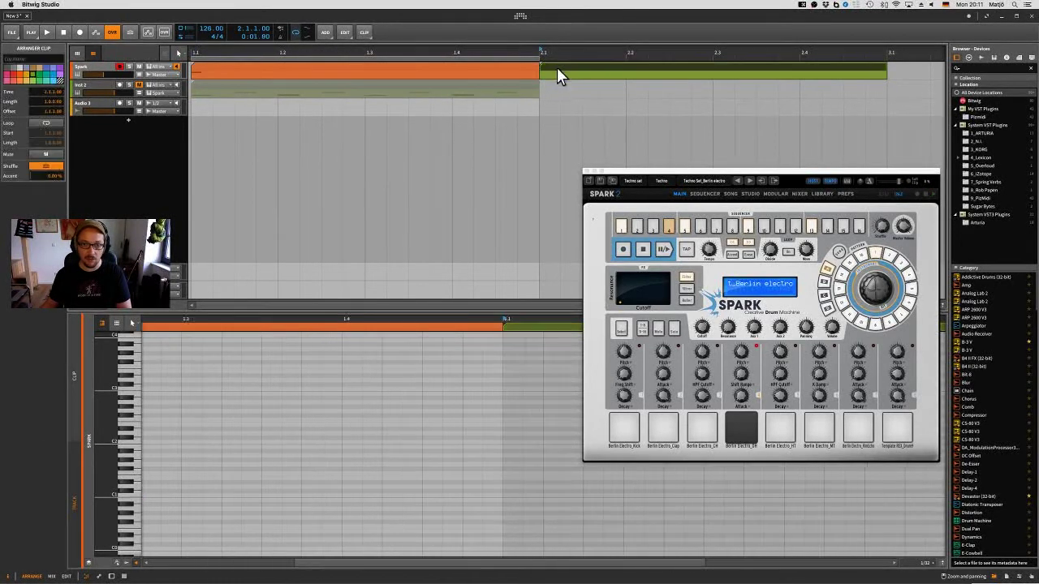
double_click(505, 491)
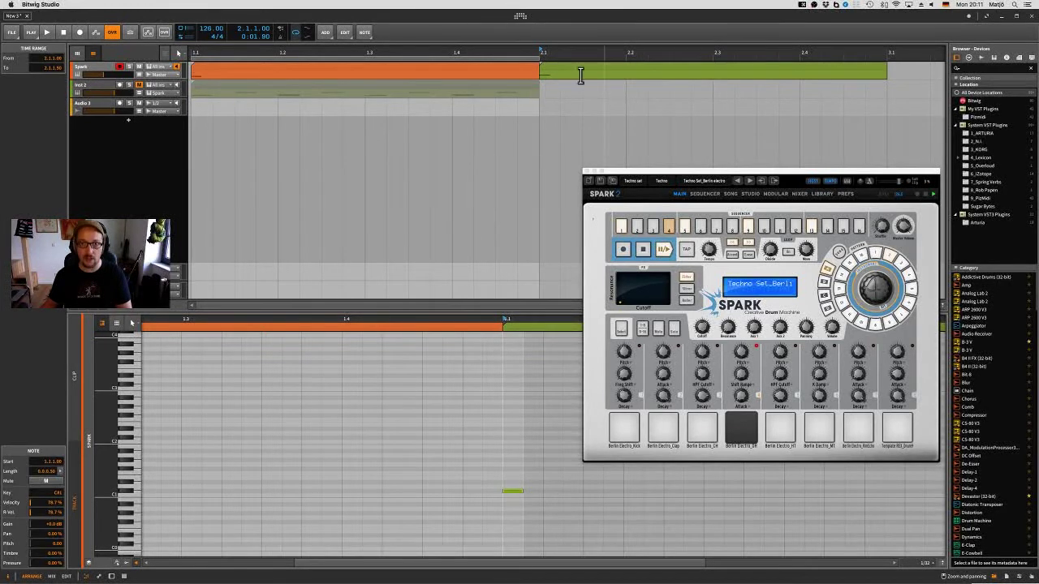
Step: Play the looped arrangement to test pattern switching by notes, and delete both Spark clips
click(537, 57)
click(537, 57)
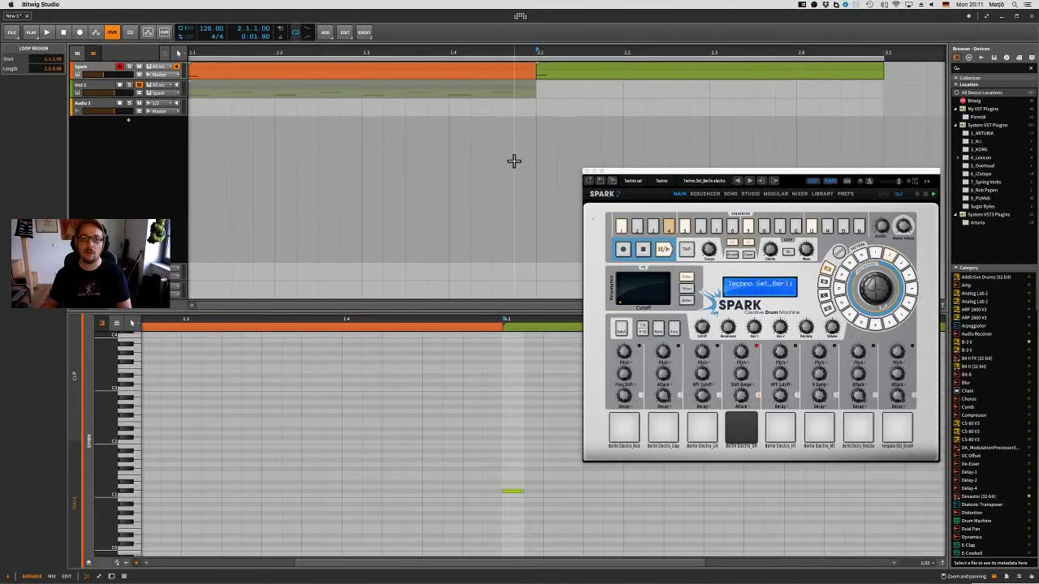
key(space)
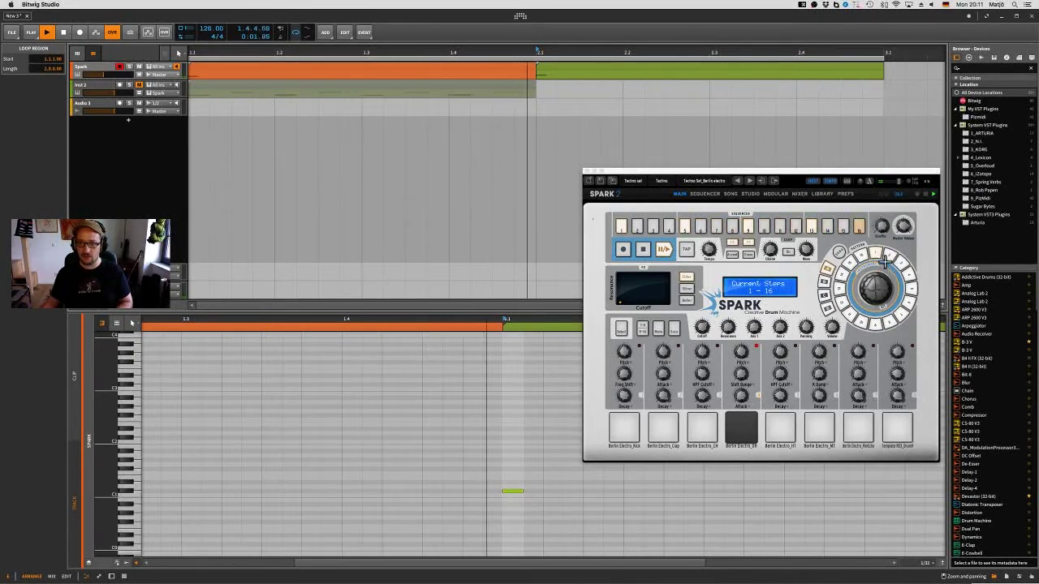
key(BackSpace)
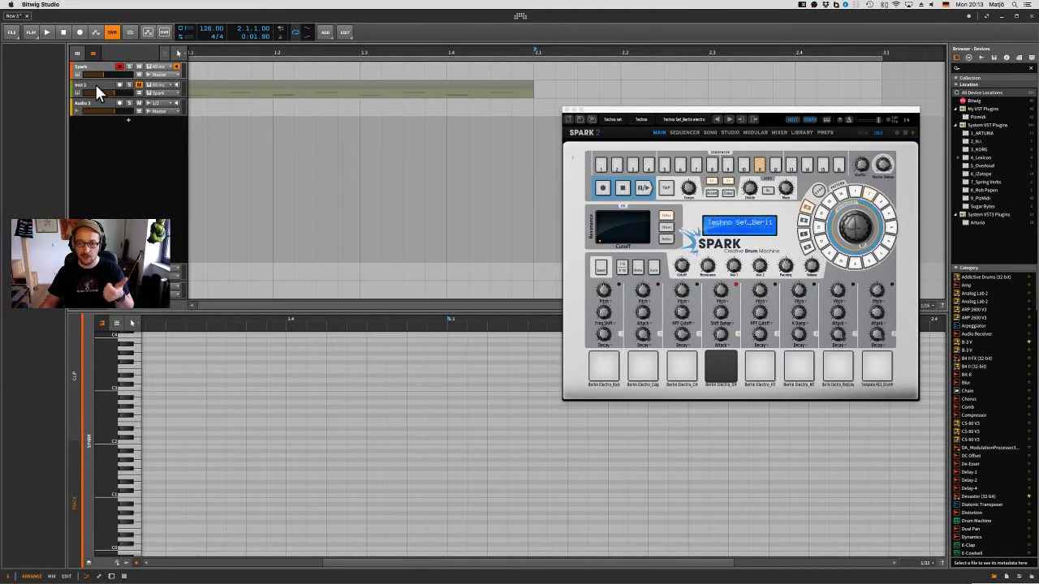
Step: Check Spark's host sync and review the Export Audio options without exporting
click(792, 120)
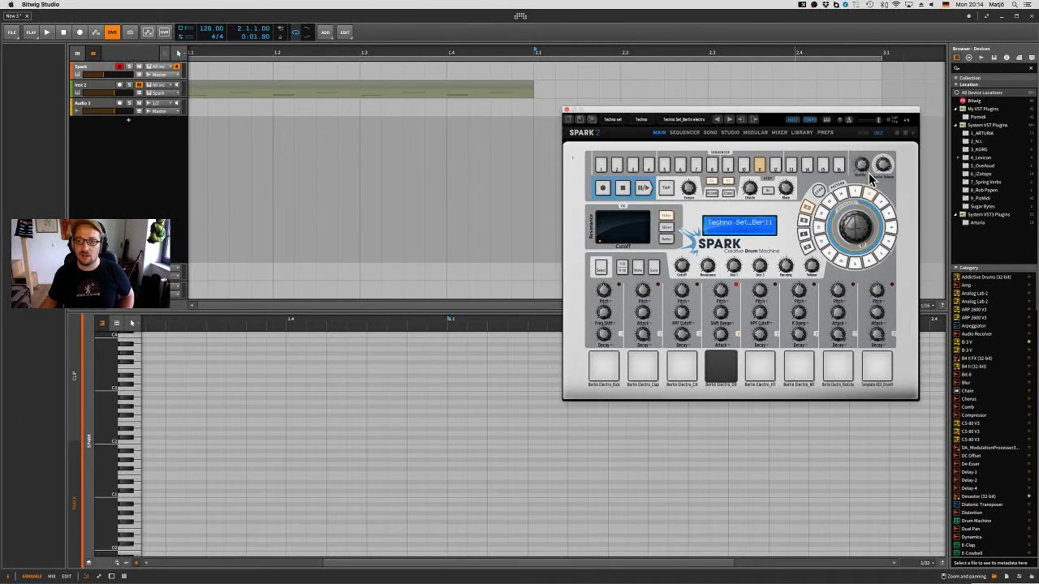
scroll(262, 103, left, 1)
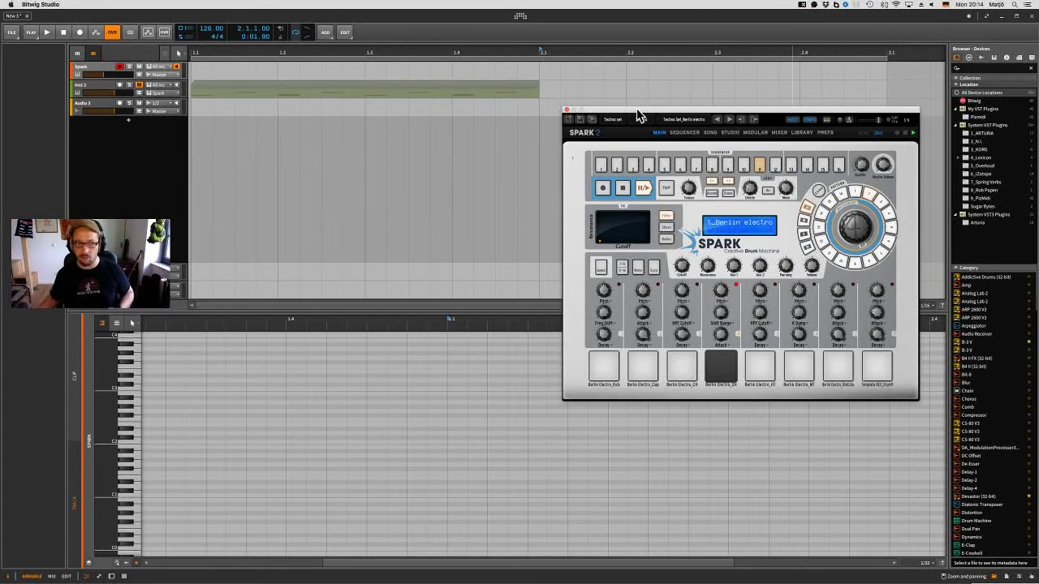
click(12, 32)
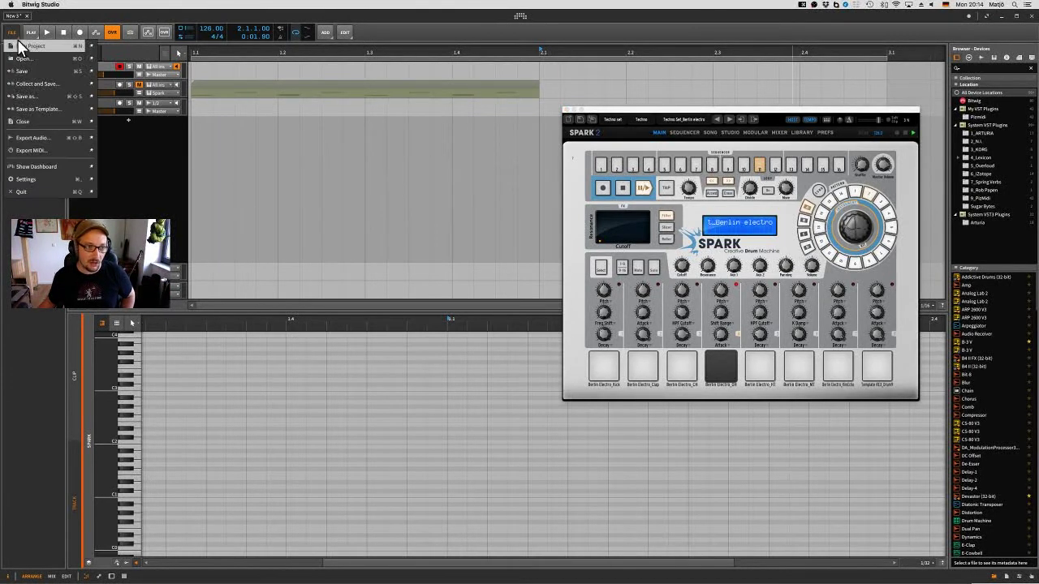
click(41, 137)
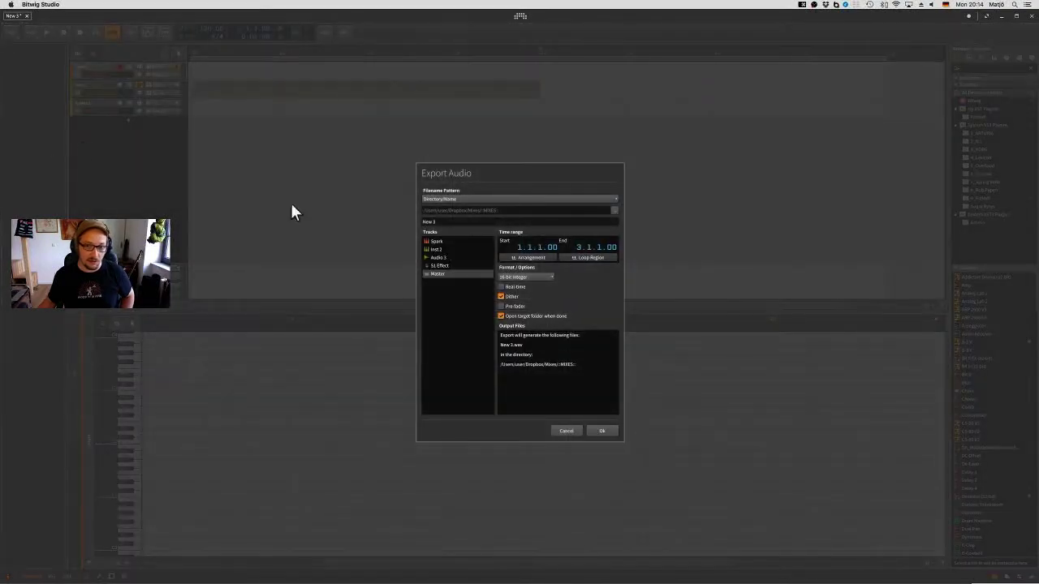
click(580, 429)
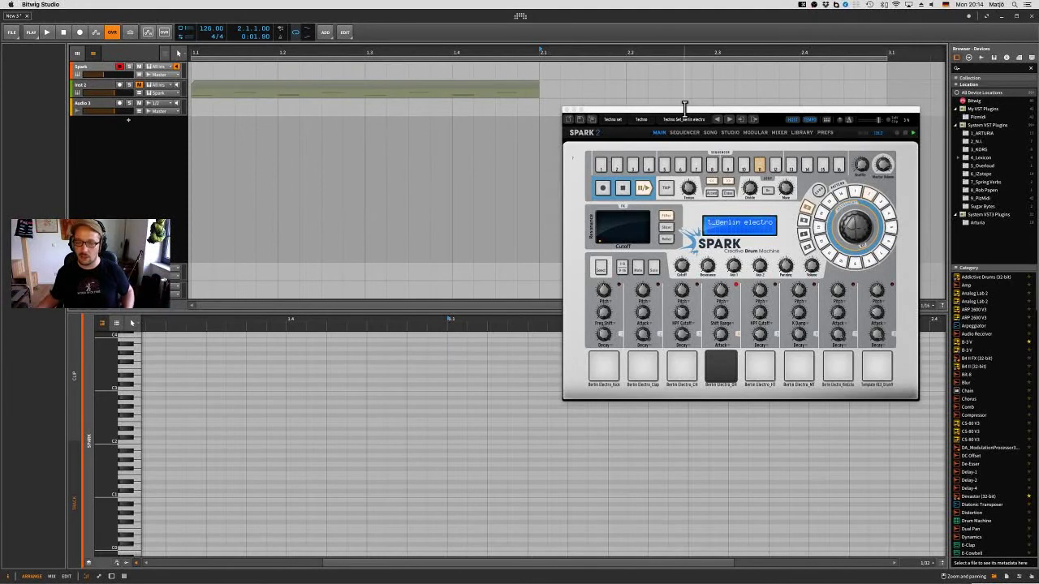
Step: Move the Spark plug-in window higher over the arrangement
click(704, 110)
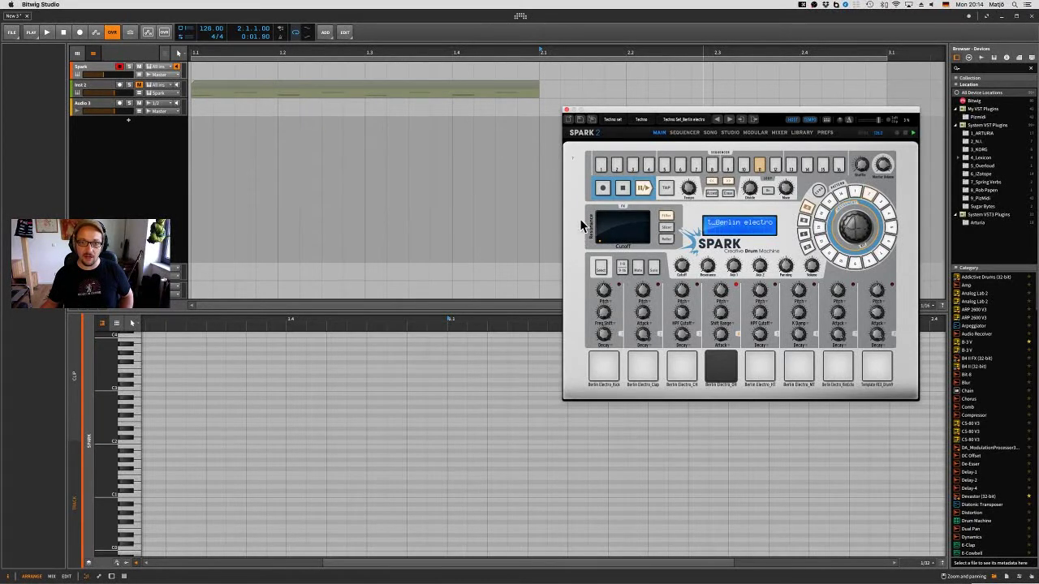
drag(643, 114, 635, 73)
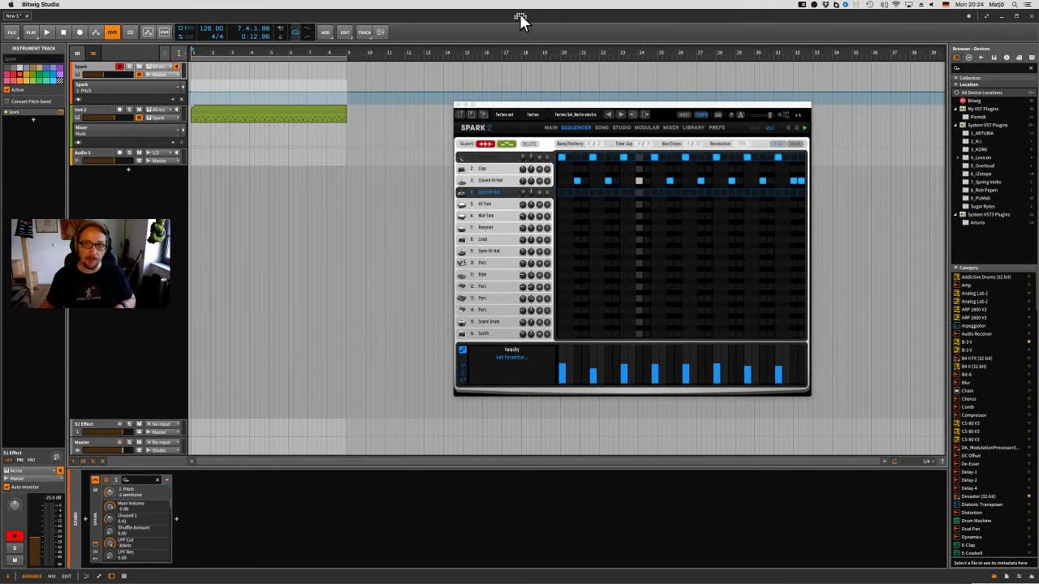
Step: Switch to Chrome, open the Toms_Bitwig_Scripts repository on GitHub, and look into its Akai folder before returning to the repository overview
mouse_move(411, 579)
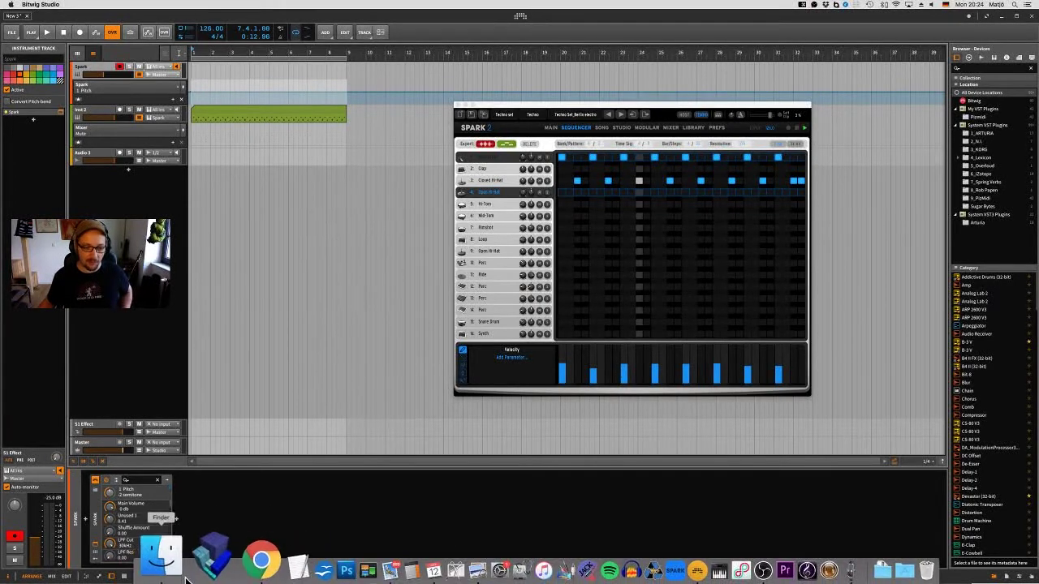
click(219, 560)
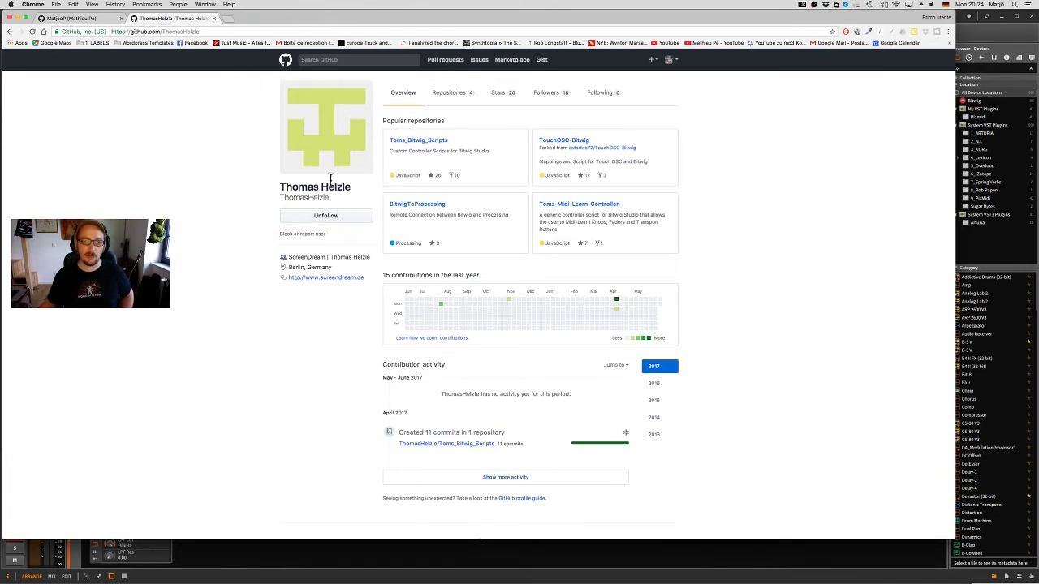
click(410, 143)
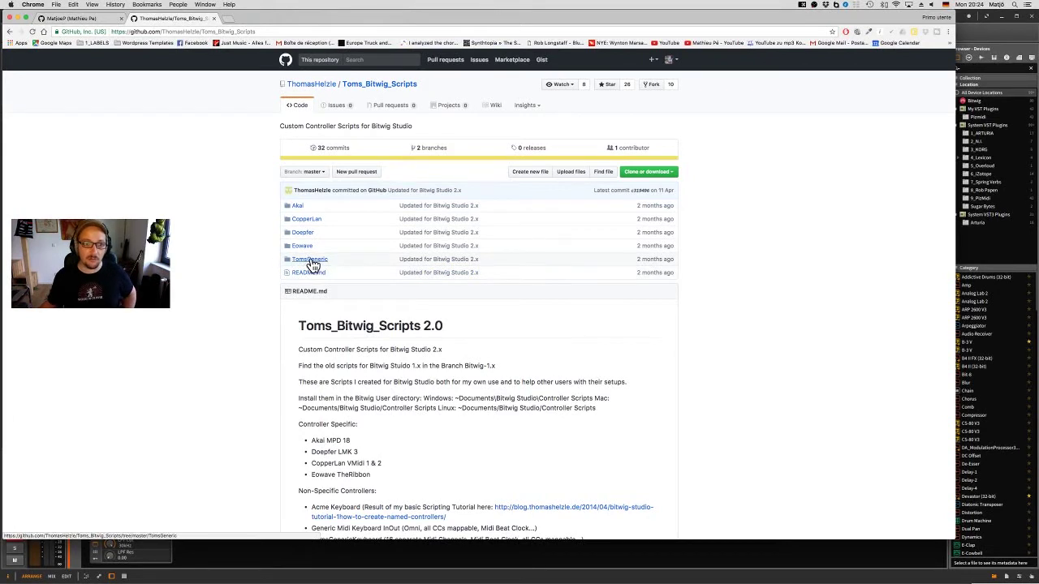
click(297, 206)
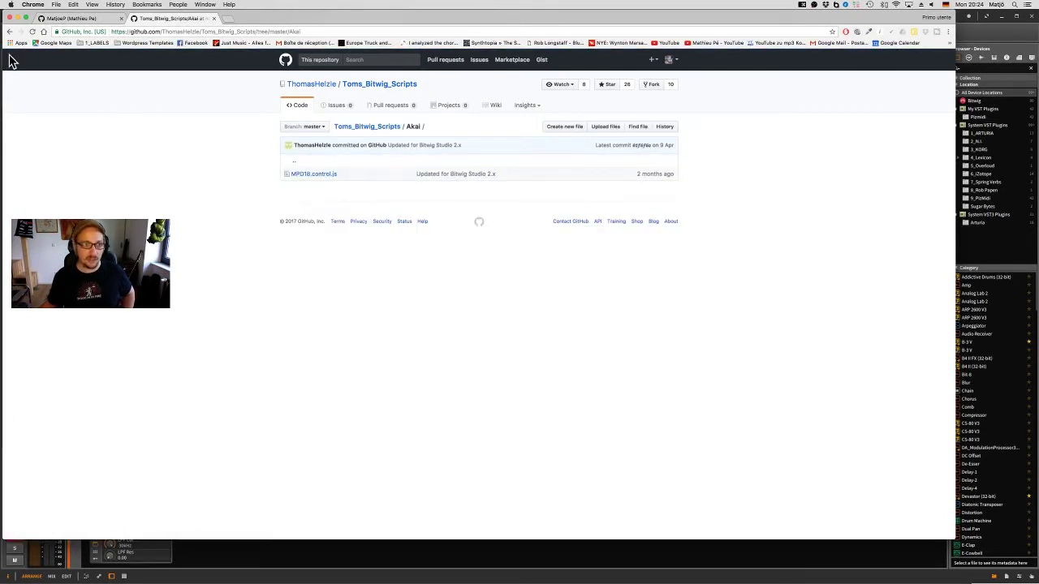
click(10, 31)
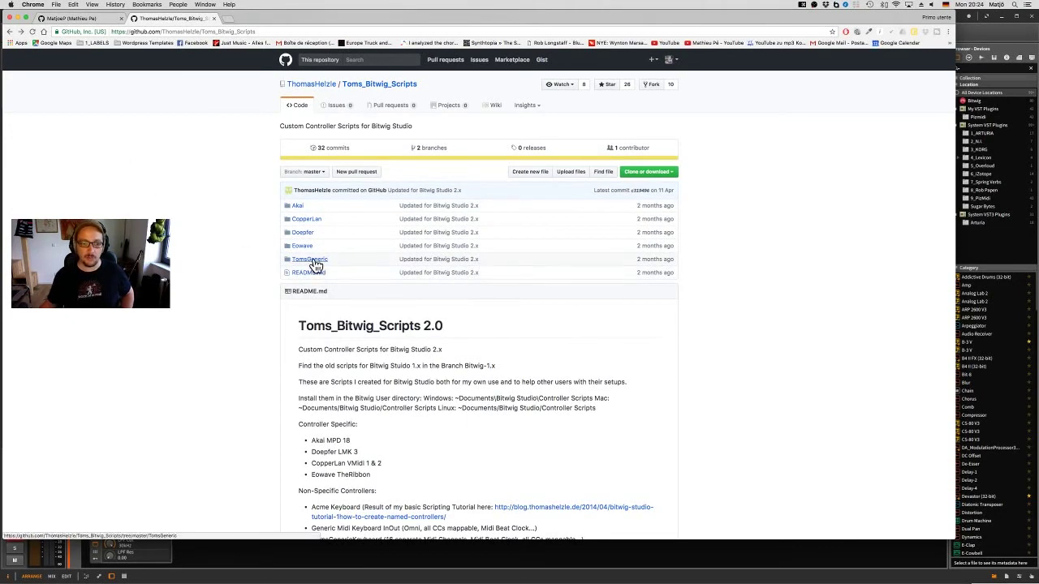
Step: Switch back to Bitwig Studio and open the controller settings
click(322, 563)
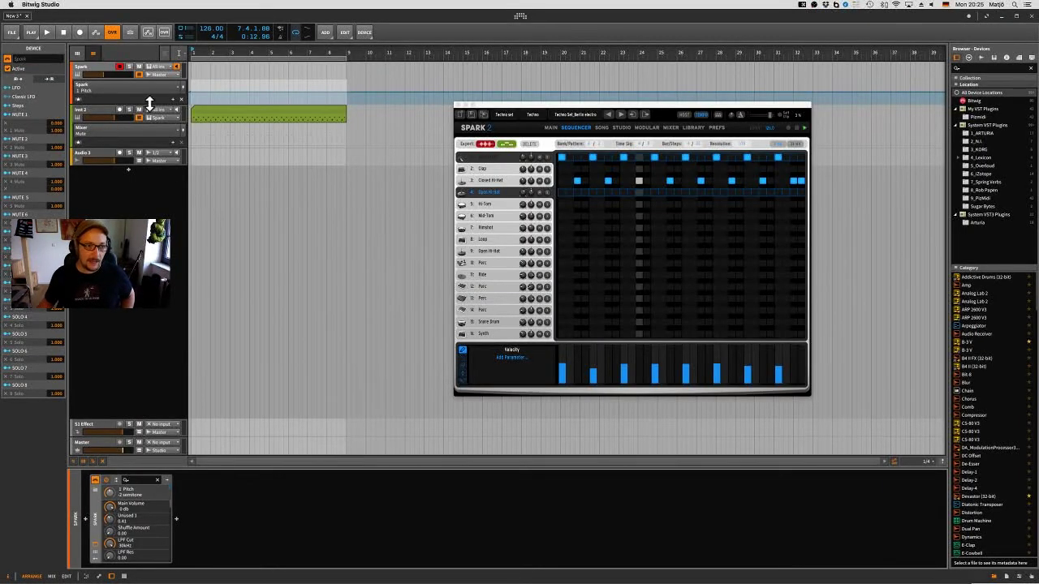
click(519, 18)
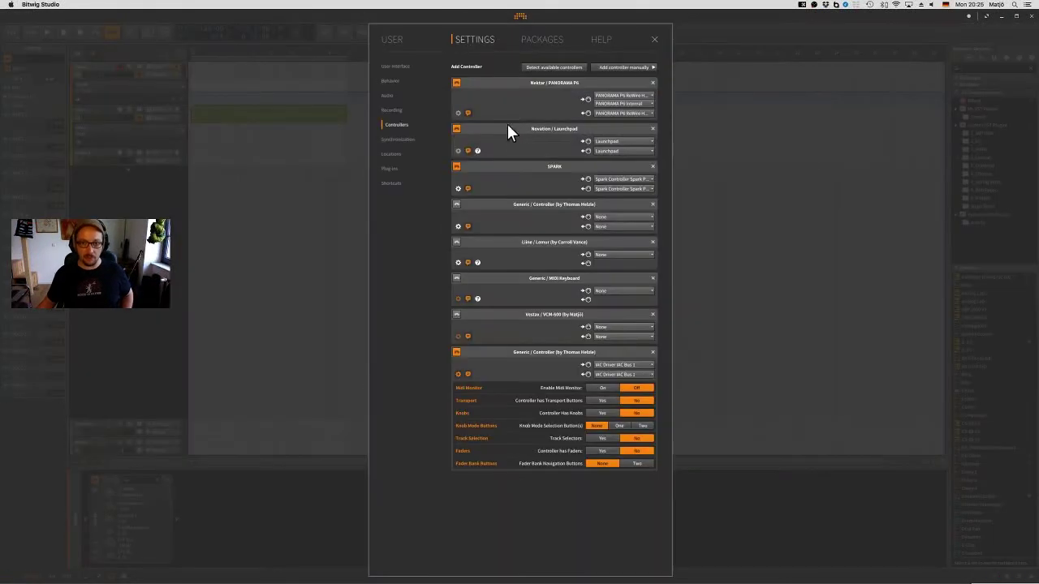
Step: Check the SPARK controller's input port, keeping Spark Controller Spark Public IN, view its script options, and close the settings
click(650, 178)
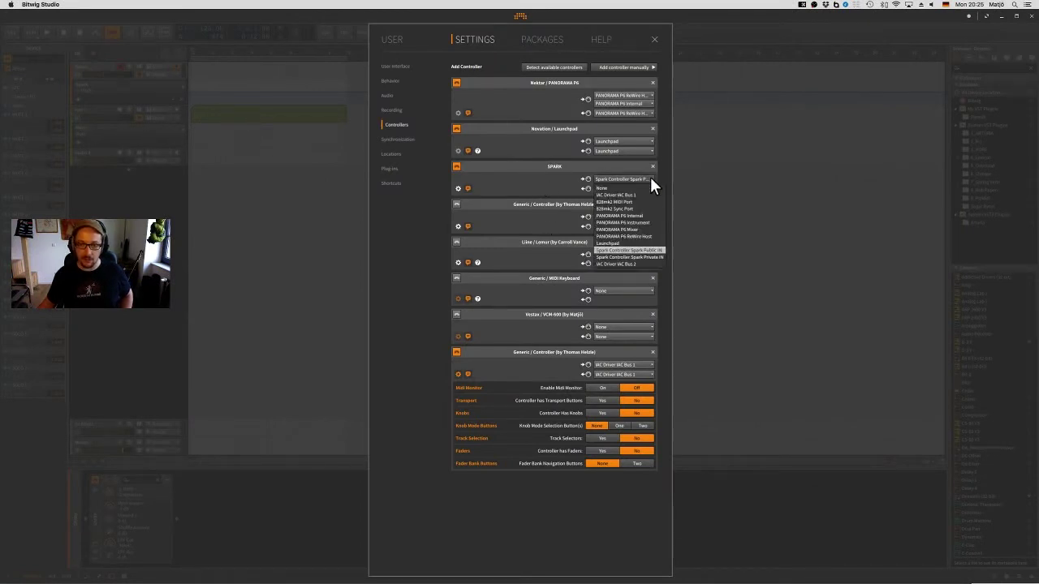
click(656, 250)
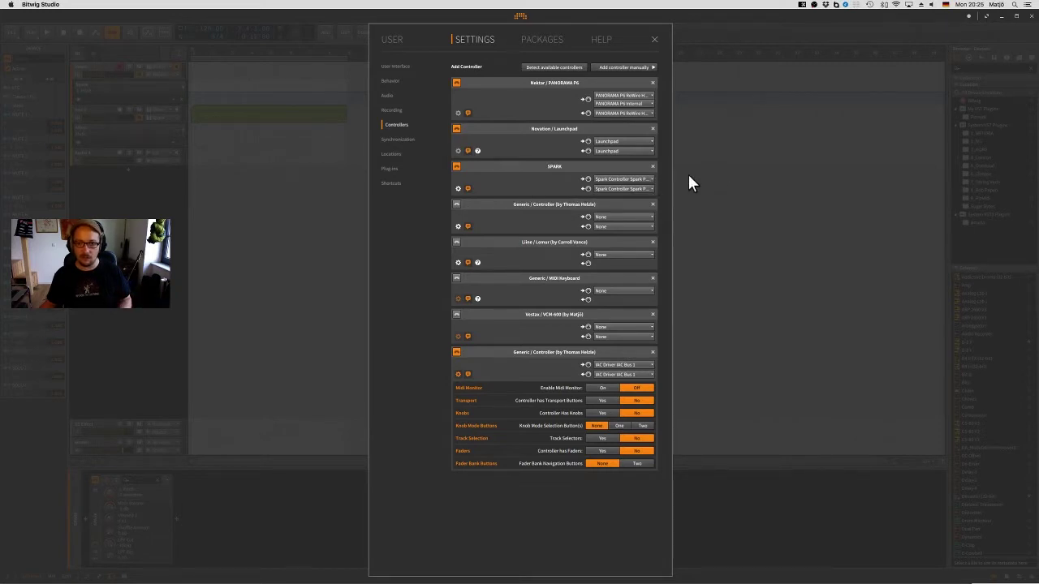
click(457, 189)
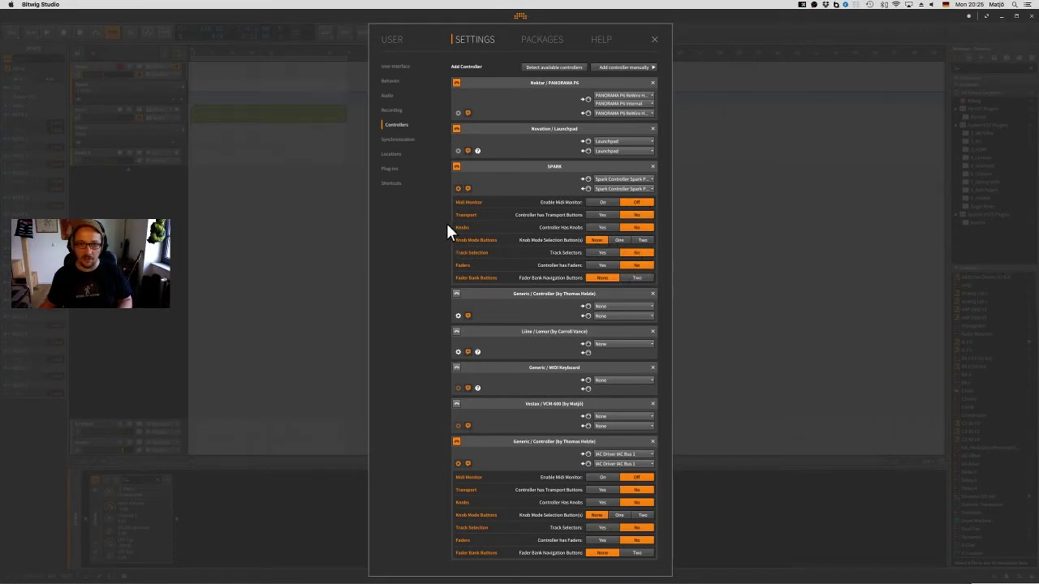
click(347, 210)
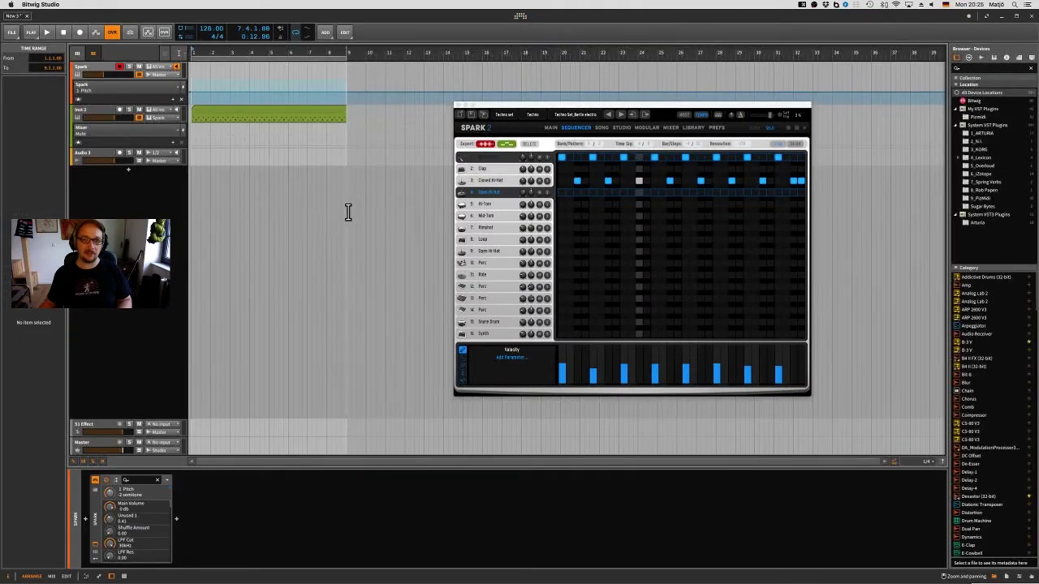
Step: Select the Spark track, play the project, and adjust instrument 1's Pitch on Spark's Main page before stopping
click(128, 69)
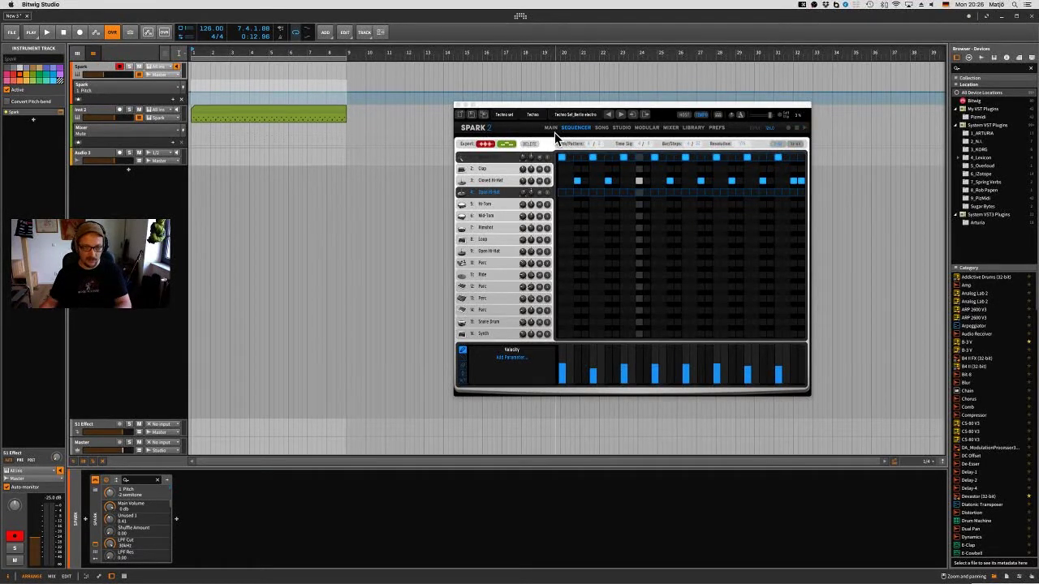
key(space)
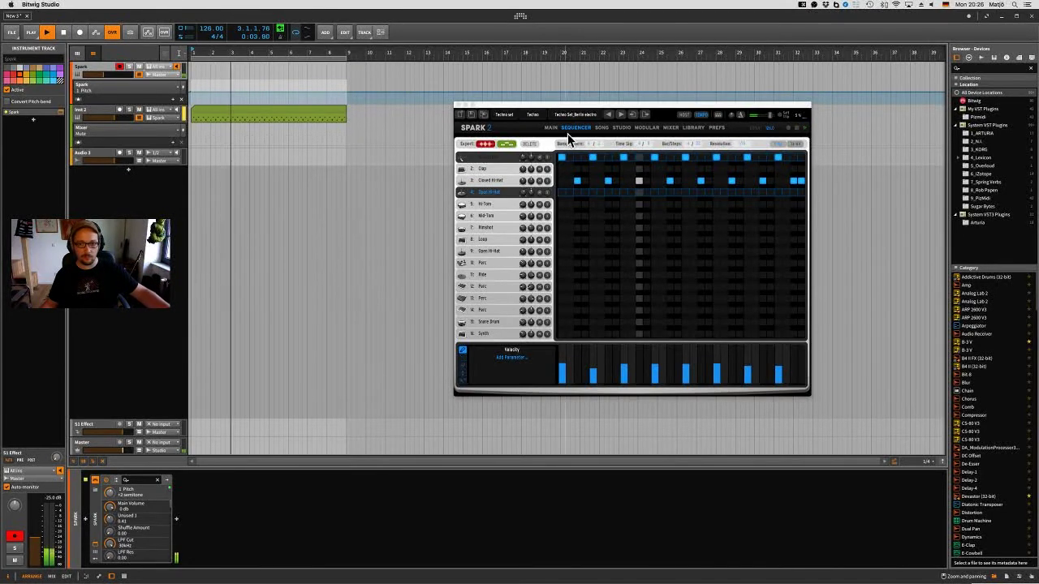
click(550, 128)
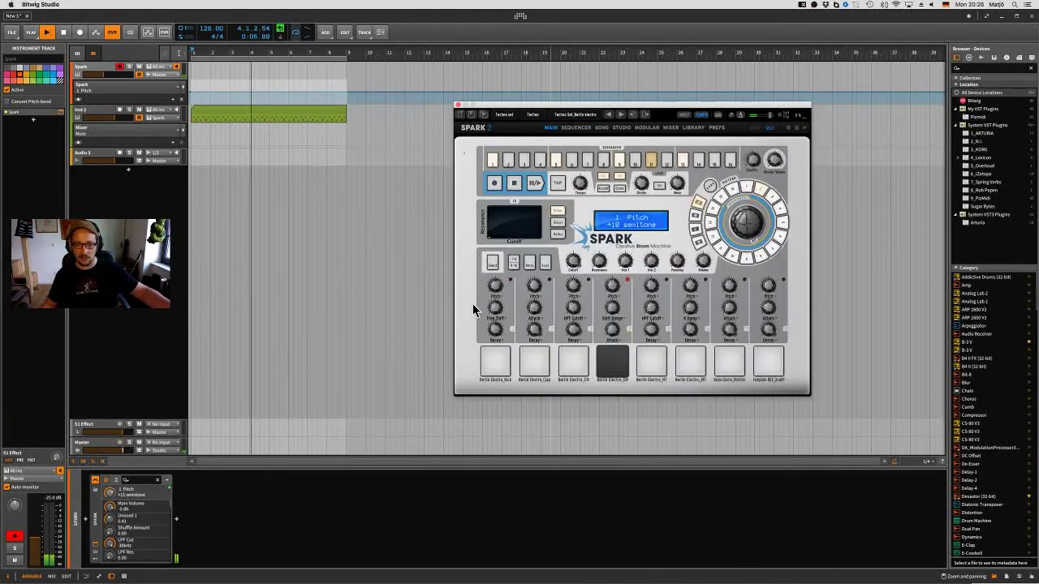
drag(498, 288, 498, 292)
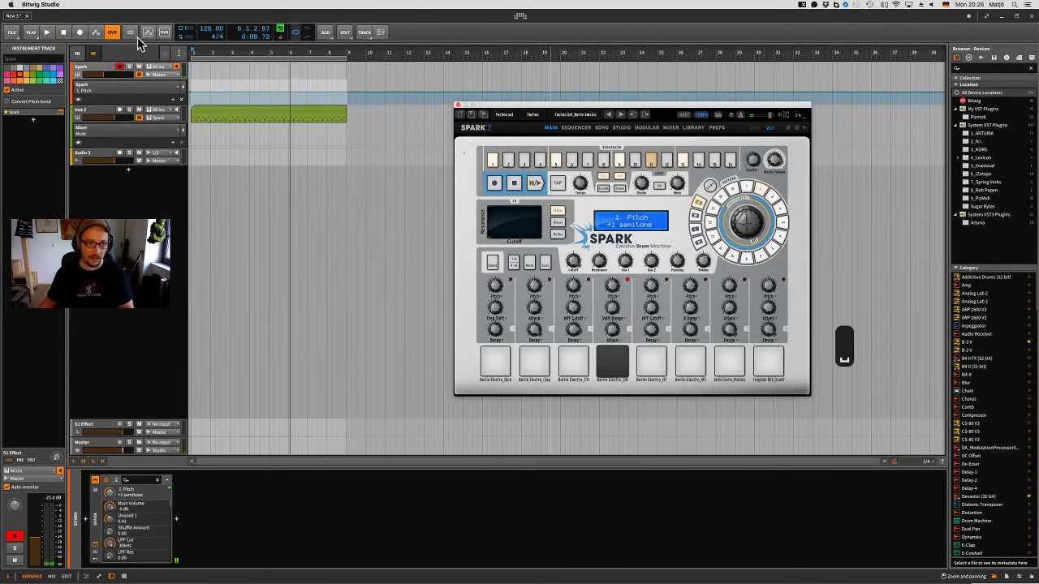
Step: Enable automation writing, record Spark parameter movements into the arrangement, and stop playback
click(94, 34)
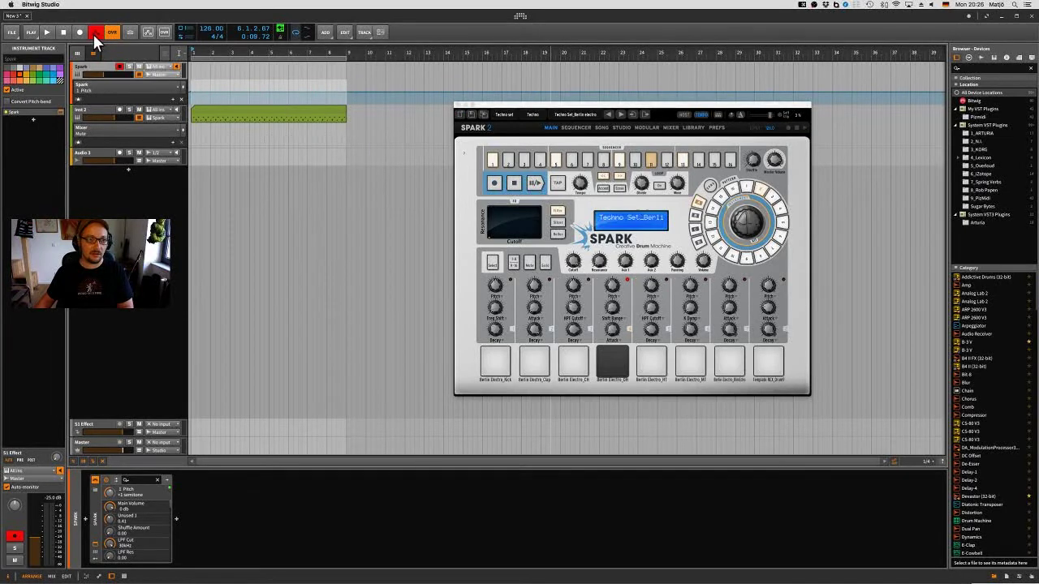
click(45, 33)
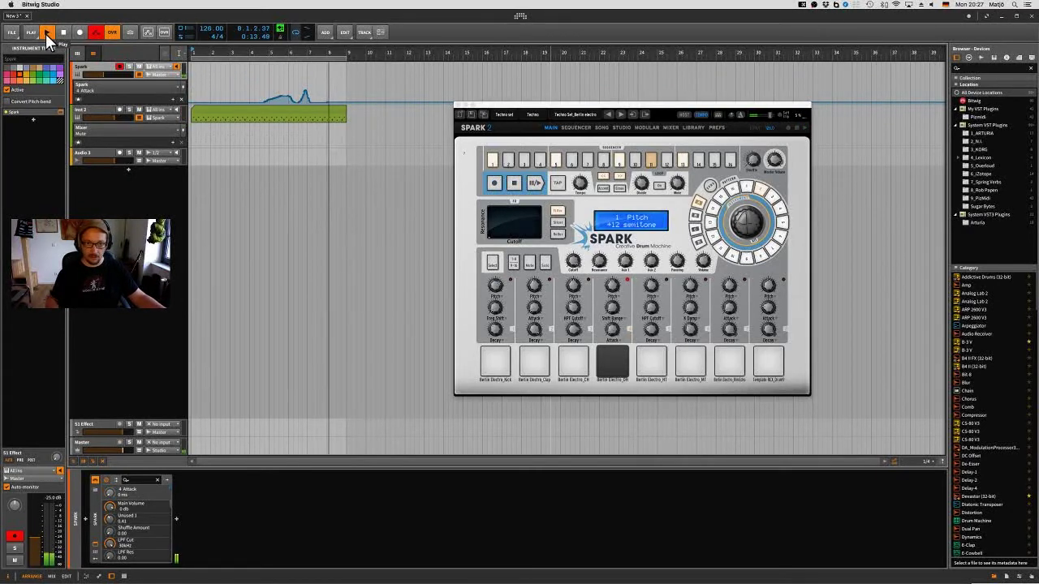
key(space)
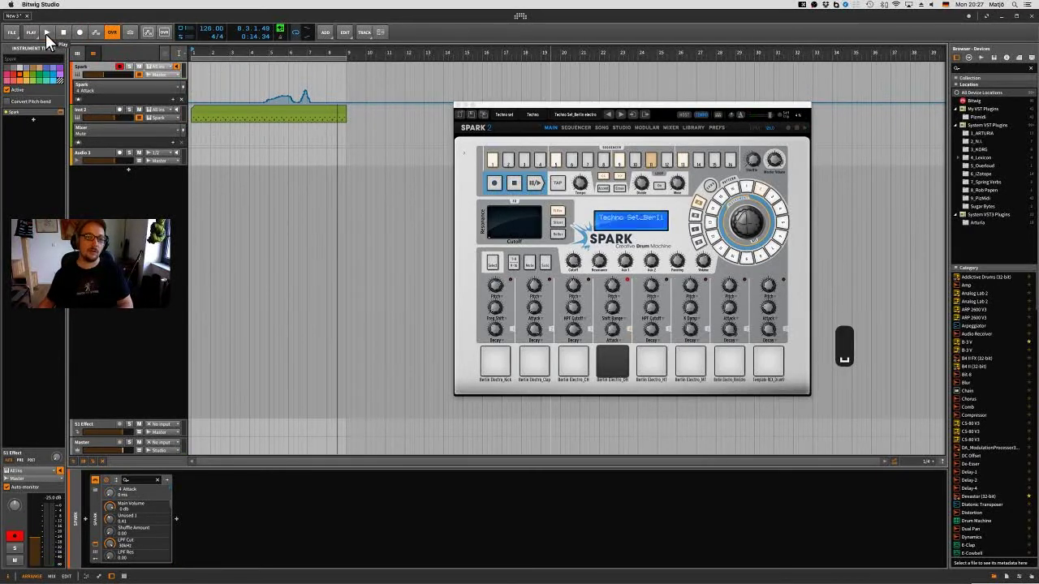
Step: Restore automation control and play the arrangement briefly from the start
click(280, 30)
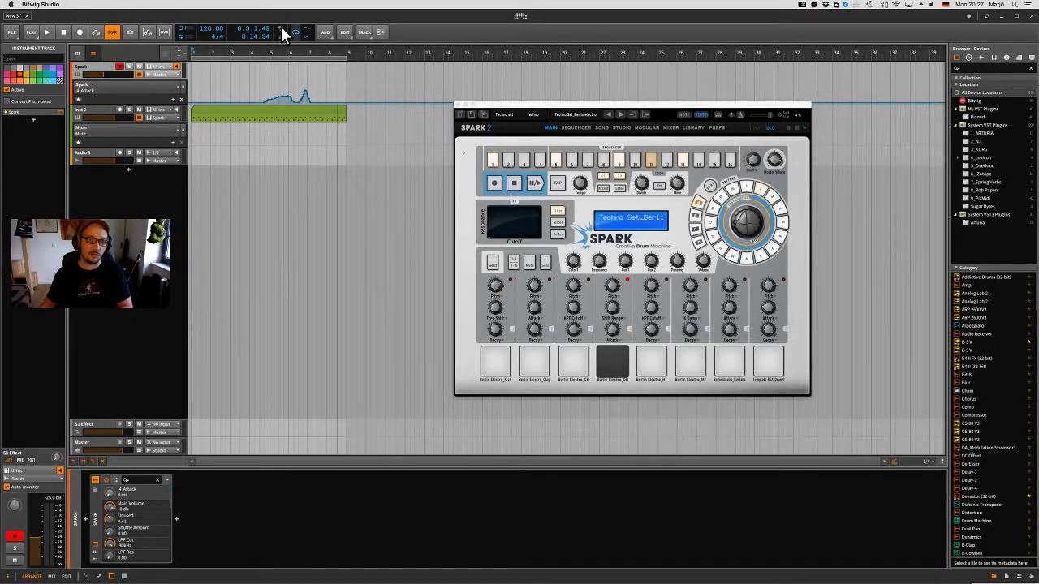
click(188, 72)
key(space)
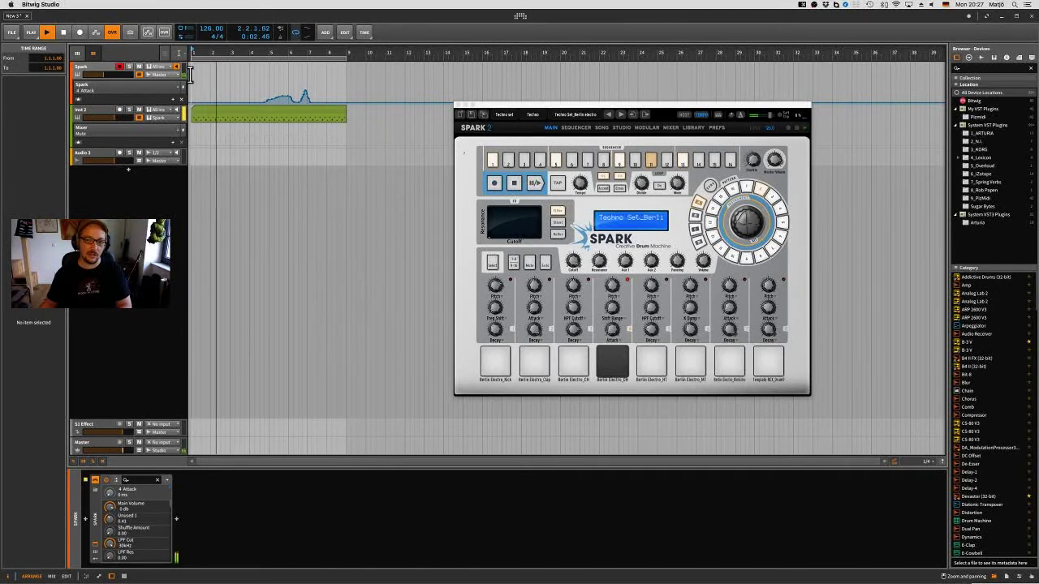
key(space)
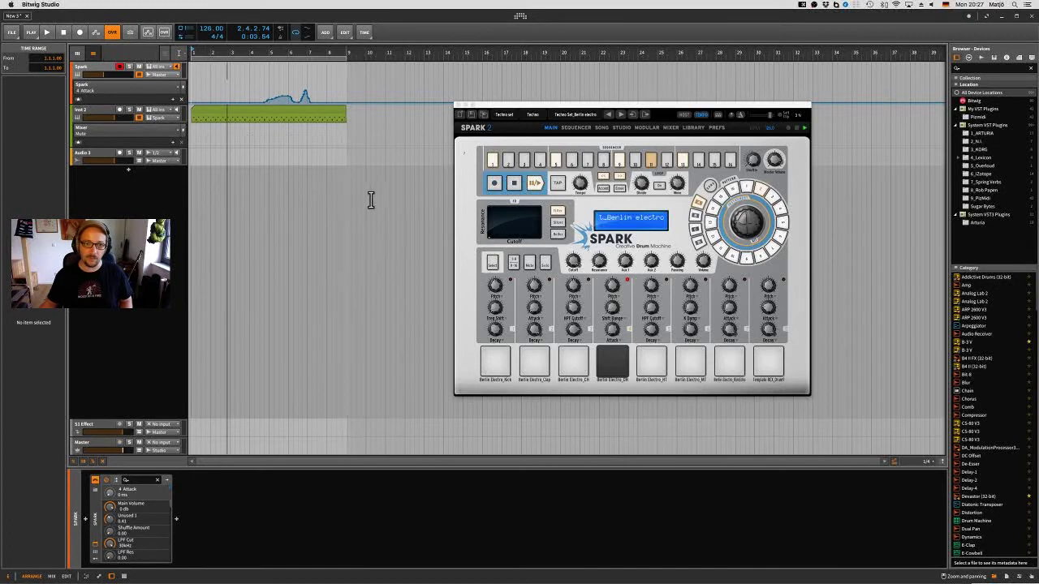
Step: View Spark's Sequencer page, return to its Main page, and select the Spark track
click(577, 127)
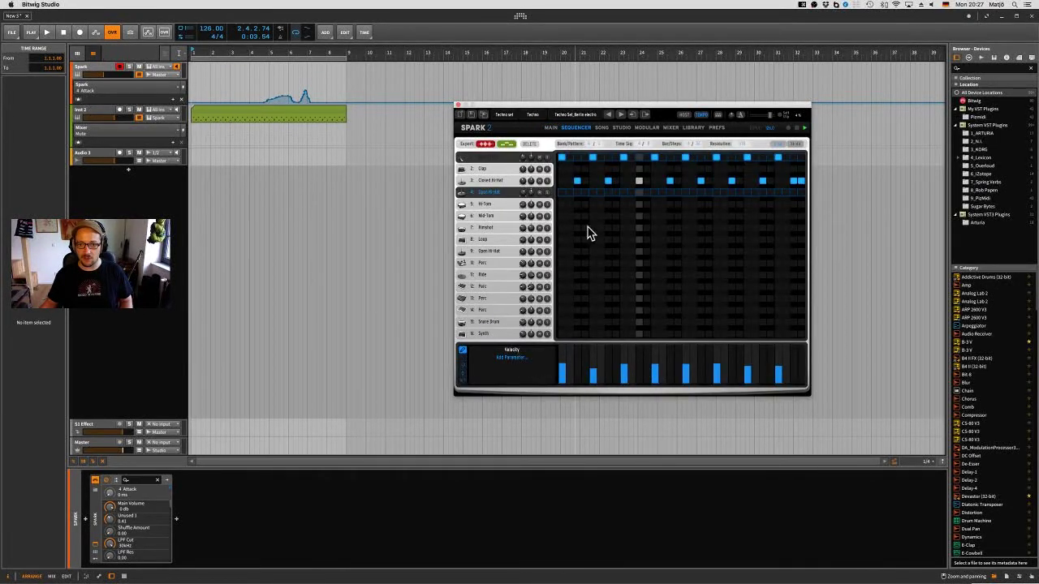
click(550, 128)
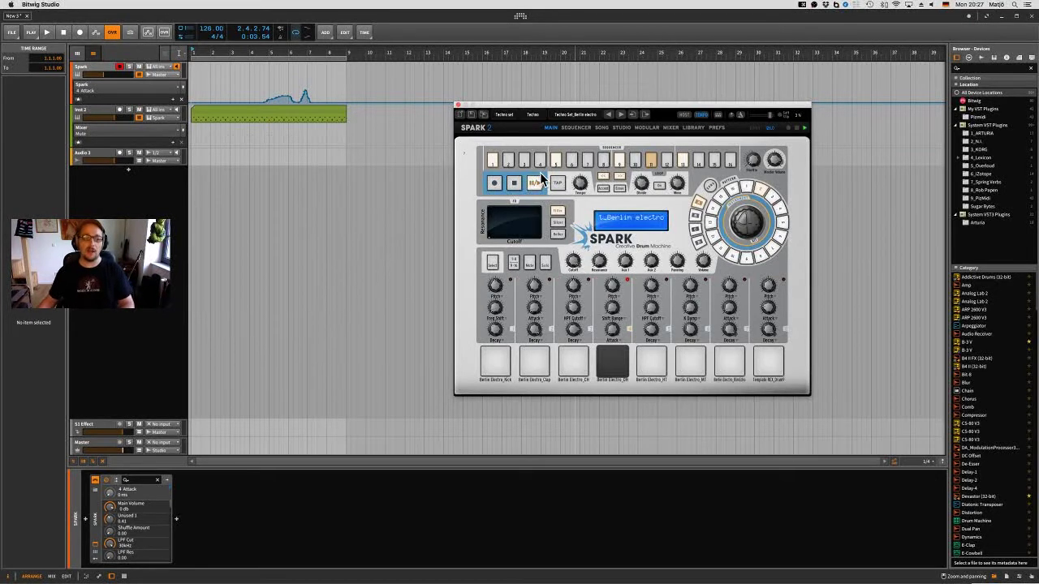
click(95, 64)
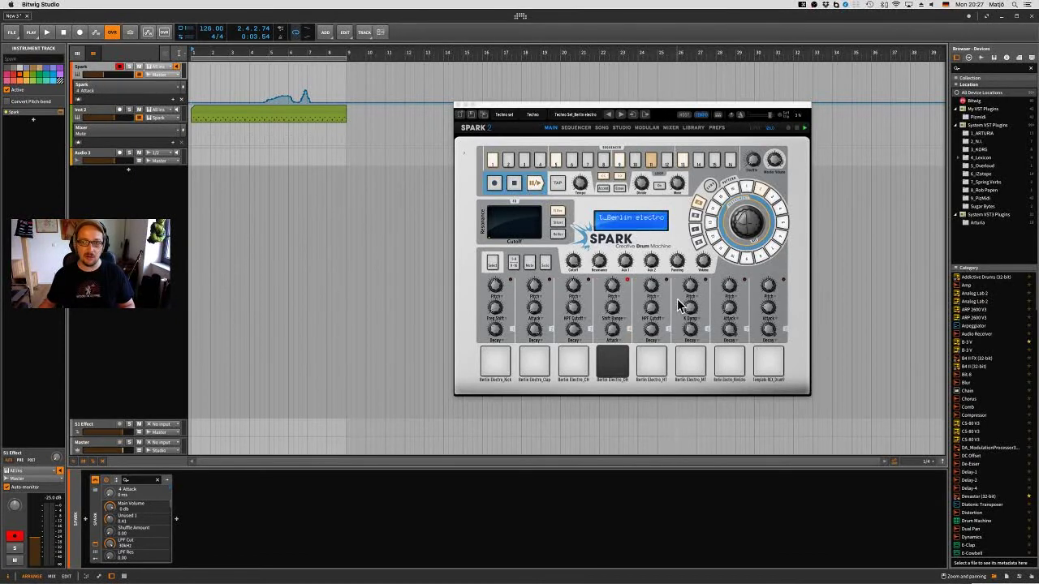
Step: On Spark's Mixer page, apply the outputs preset that routes the instruments after the first to Out 2 through Out 16
click(670, 128)
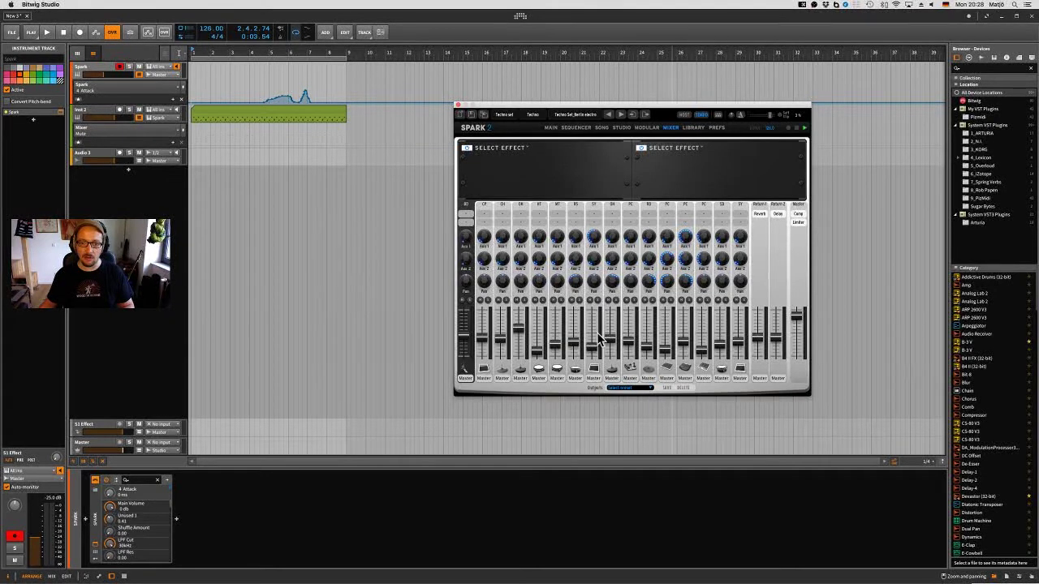
click(649, 388)
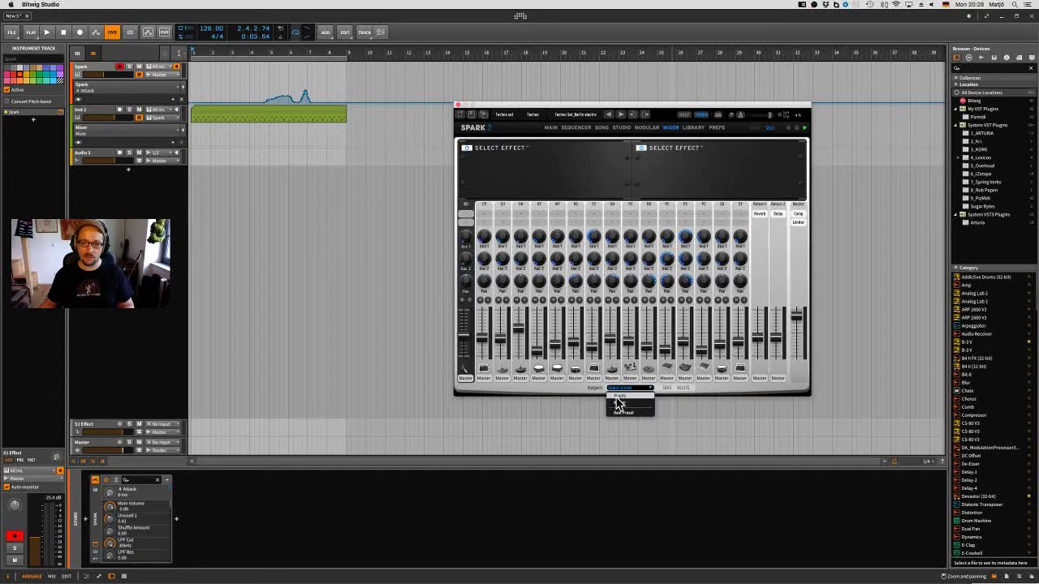
click(532, 390)
click(465, 378)
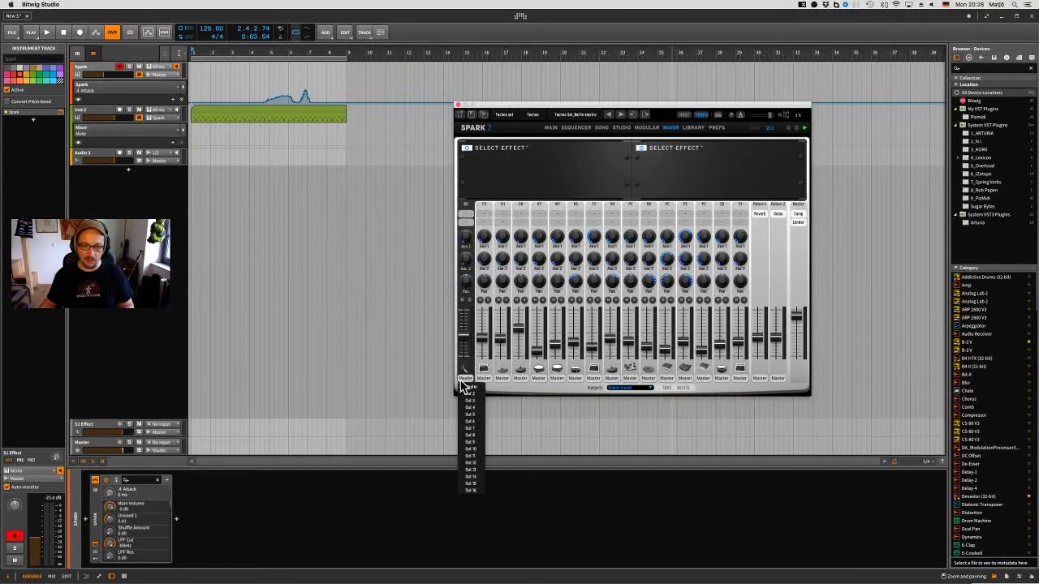
click(495, 395)
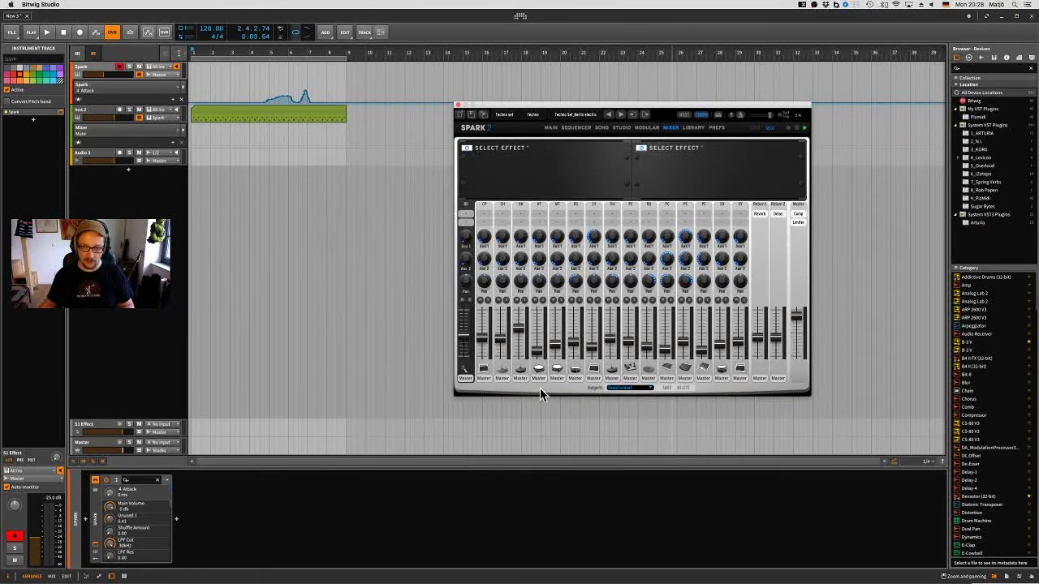
click(639, 388)
click(639, 396)
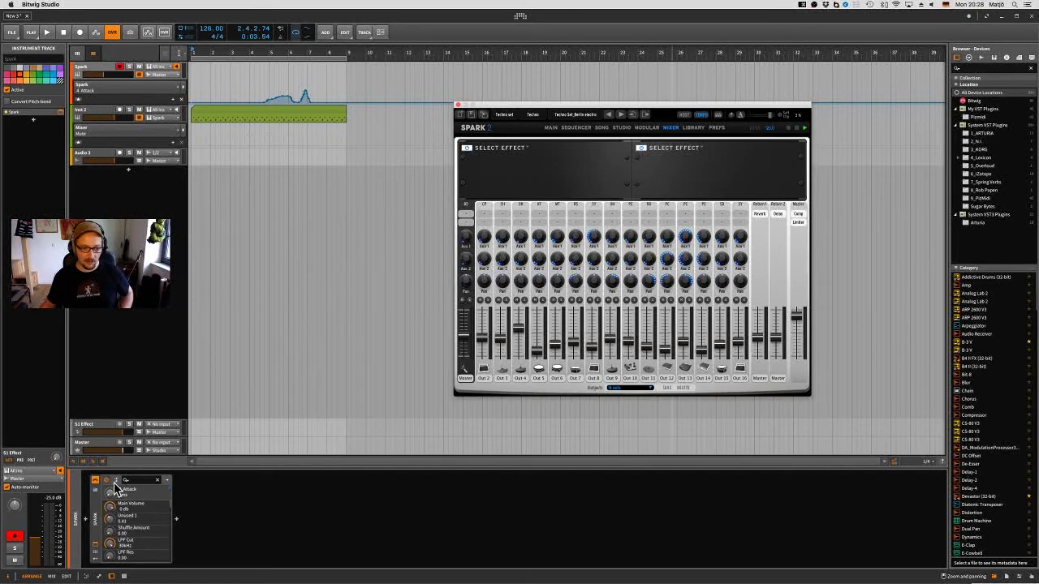
Step: Show the Spark device's output chains, look through the list, and view the Reverb and Delay return effects in Spark's mixer
click(104, 529)
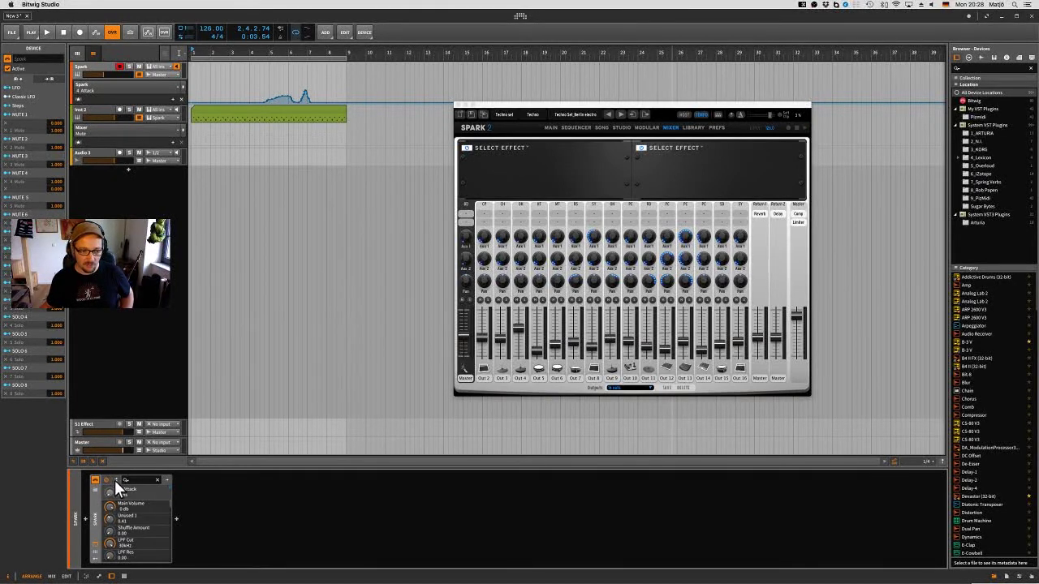
click(116, 480)
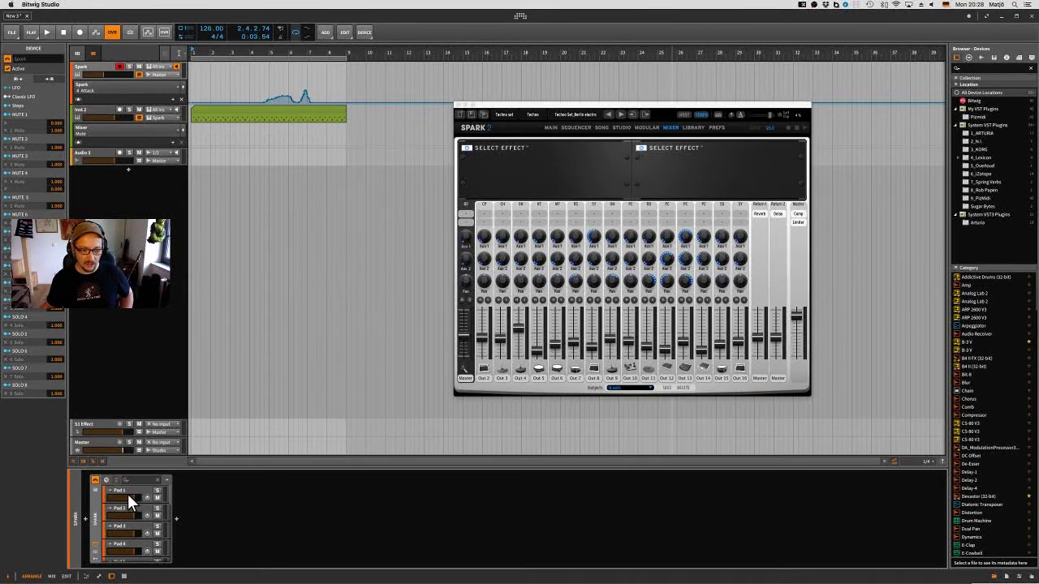
scroll(127, 493, down, 10)
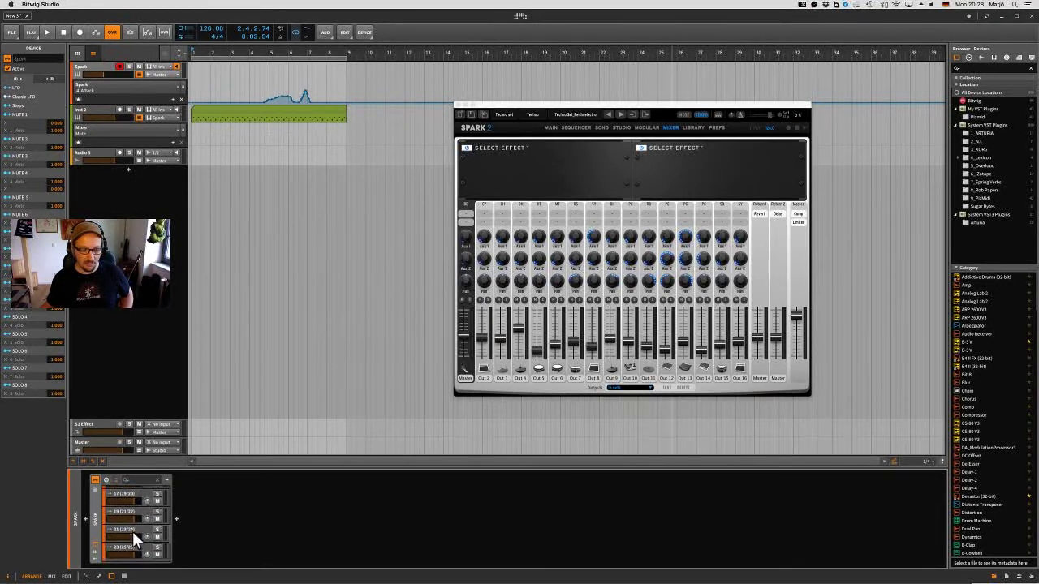
scroll(133, 531, up, 10)
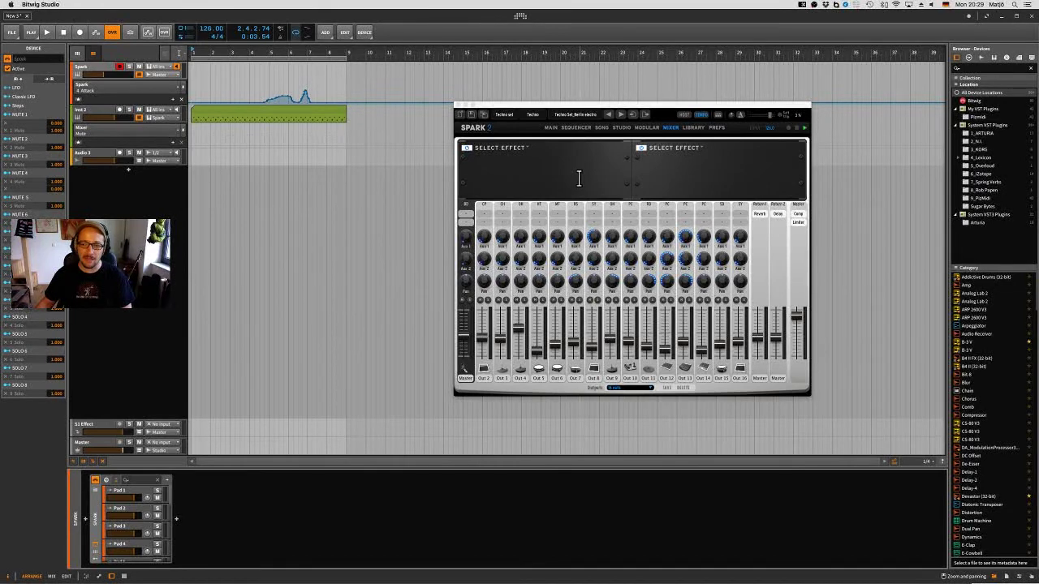
click(763, 241)
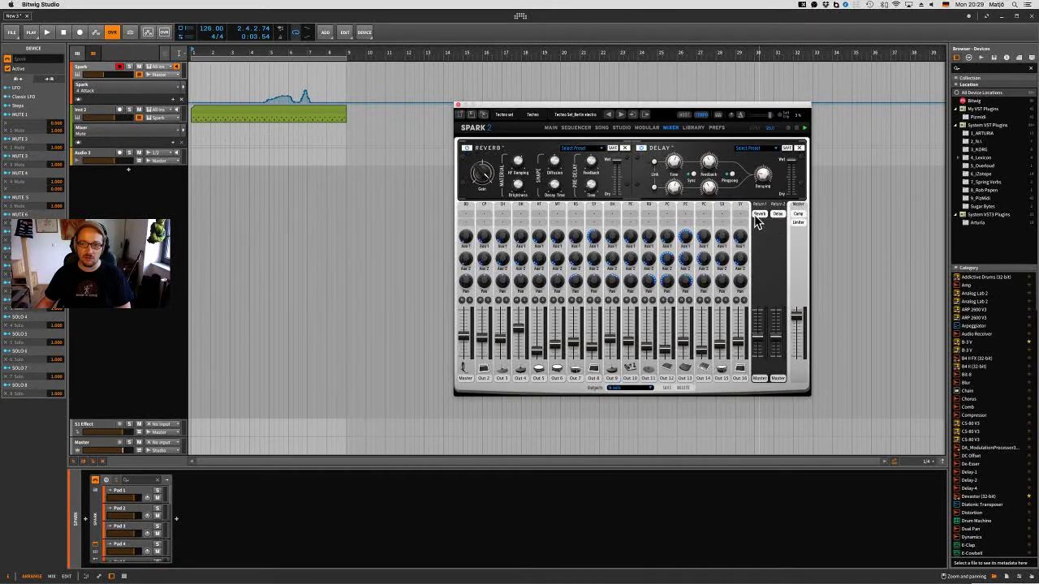
Step: Add a second effect track below the S1 Effect track
click(98, 423)
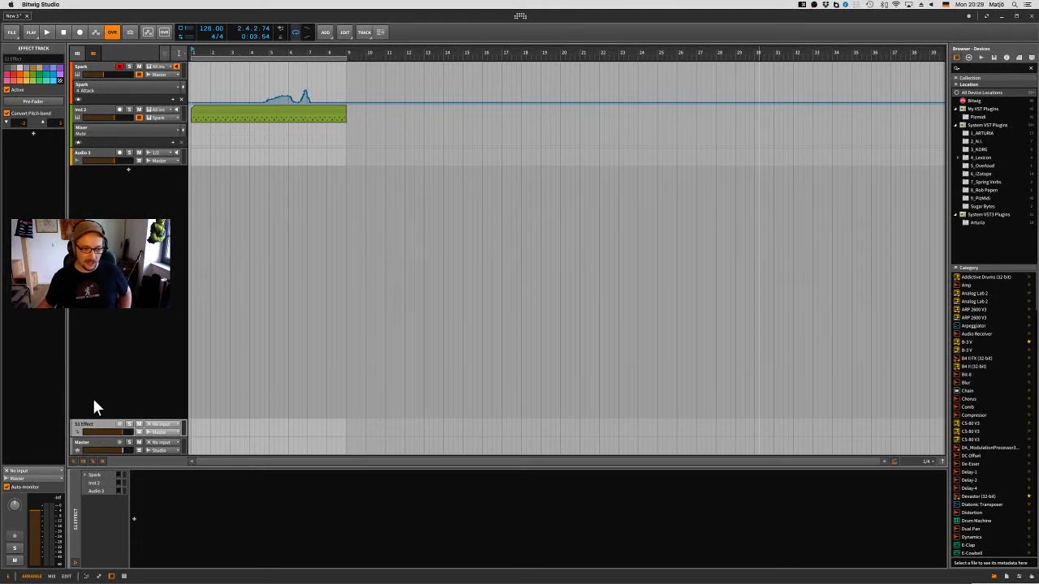
right_click(102, 408)
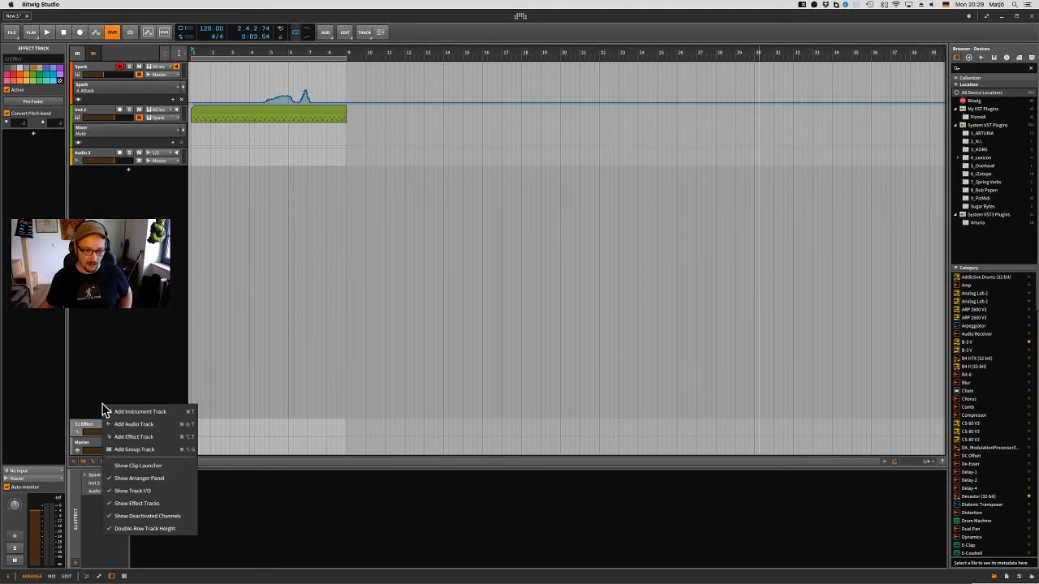
click(150, 436)
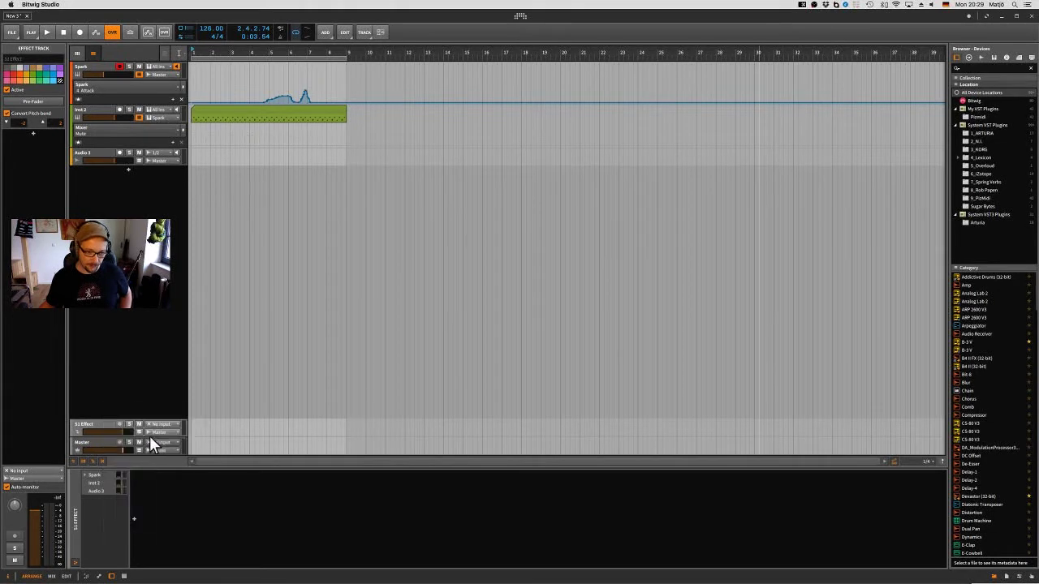
Step: Search the devices for "reverb" and insert Bitwig's Reverb on the first effect track
click(135, 519)
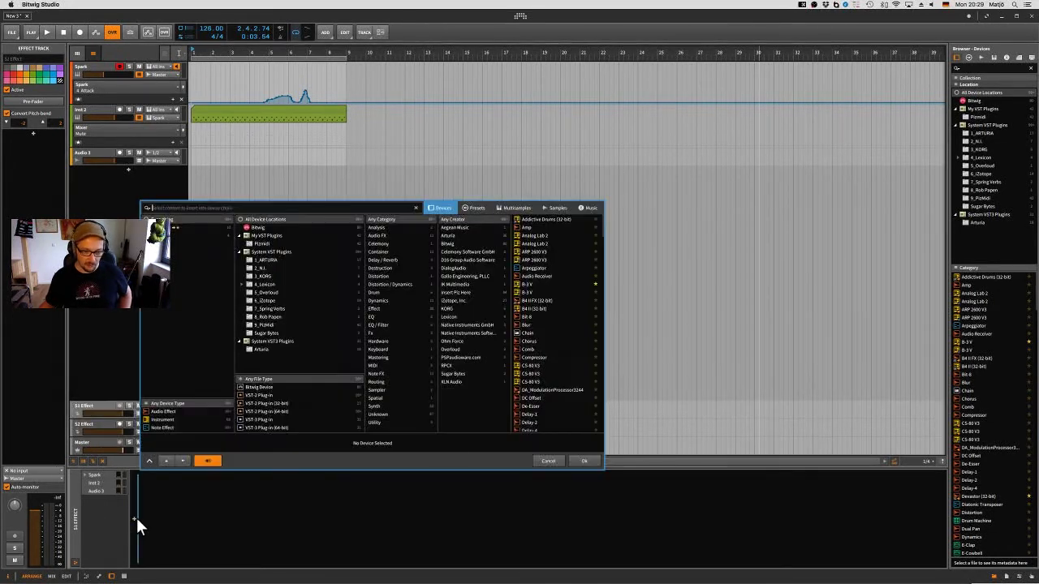
text(reverb)
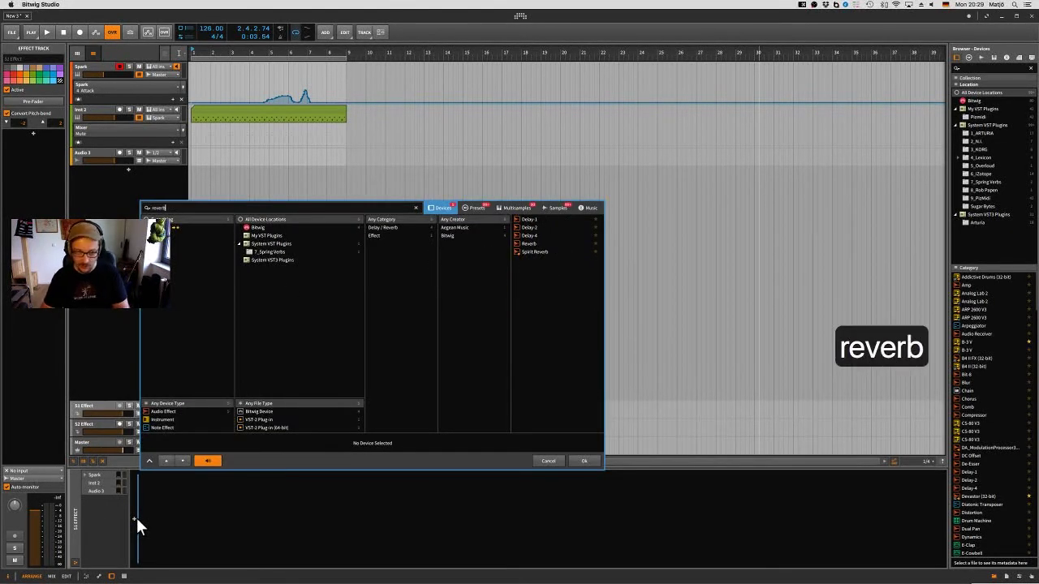
key(Down)
key(Down)
key(Down)
key(Down)
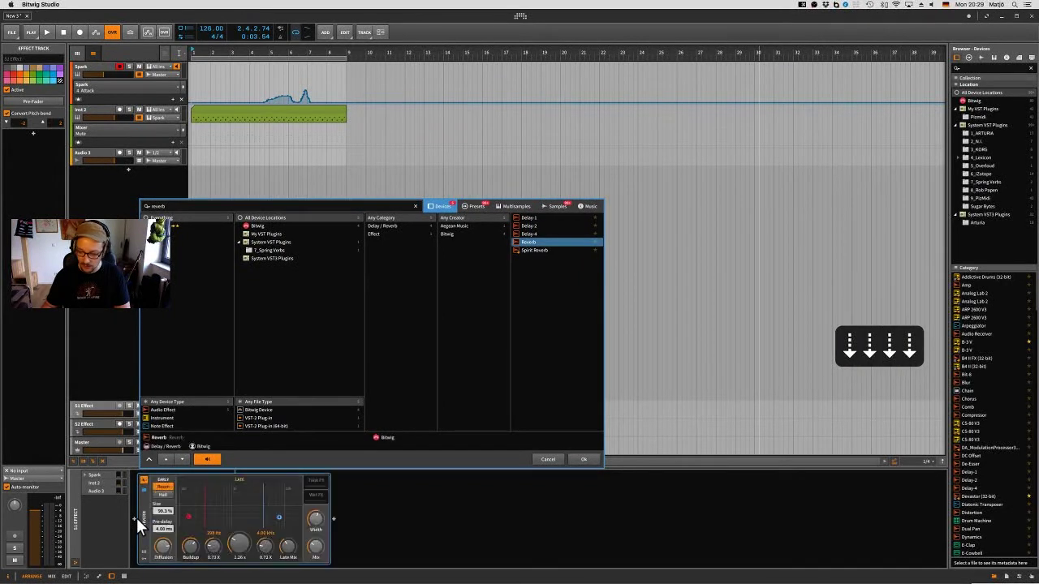
key(Return)
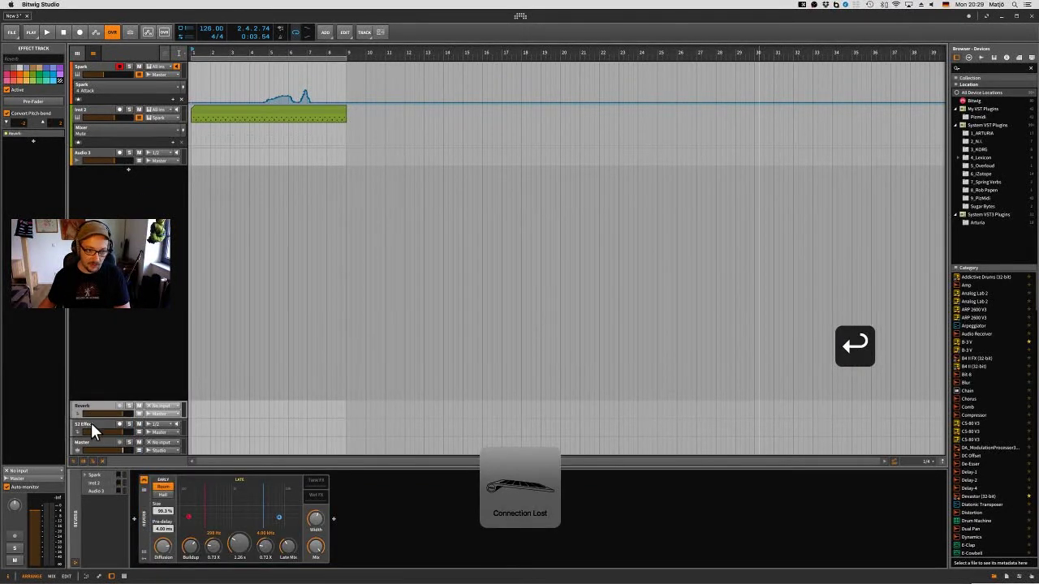
Step: Search the devices for "delay" and insert Bitwig's Delay-1 on the S2 Effect track
click(91, 423)
click(134, 518)
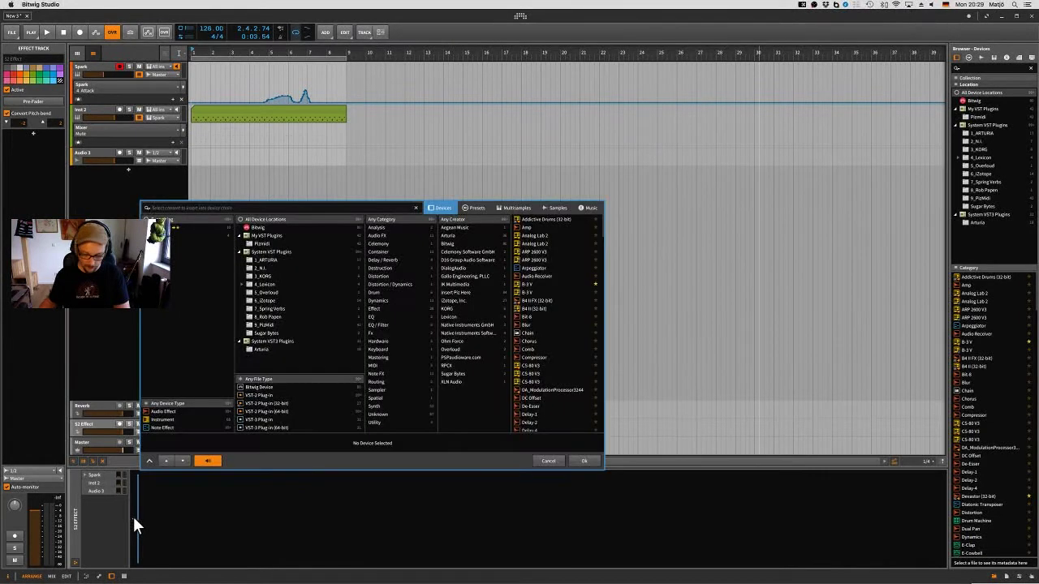
text(delay)
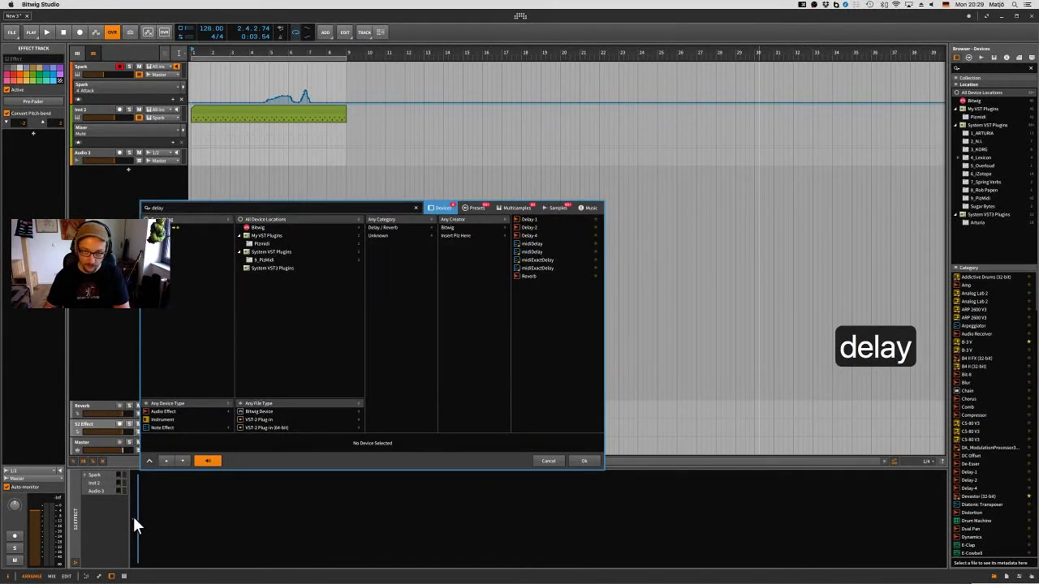
key(Down)
key(Down)
key(Down)
key(Up)
key(Up)
key(Up)
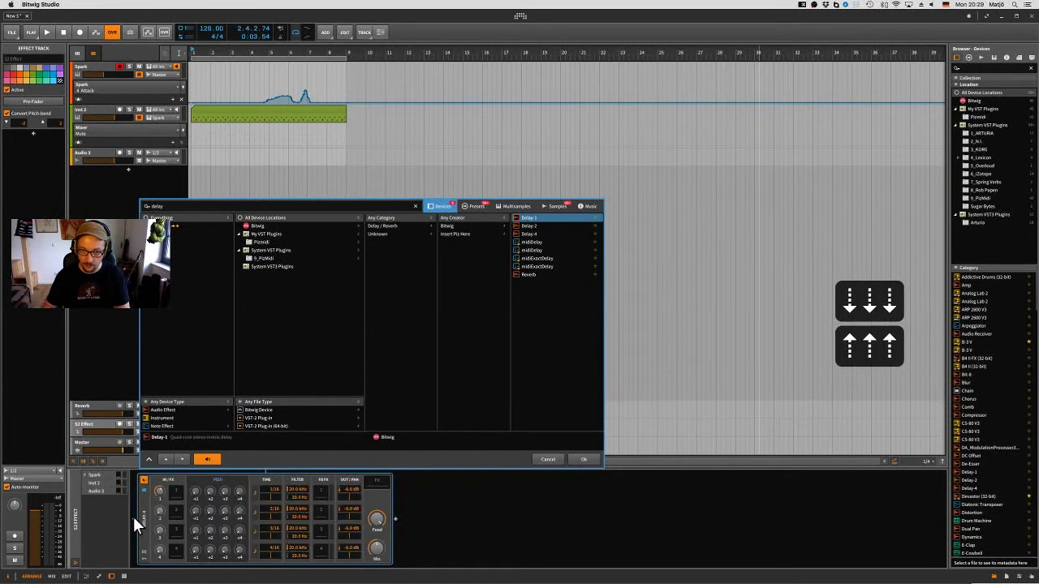
key(Up)
key(Return)
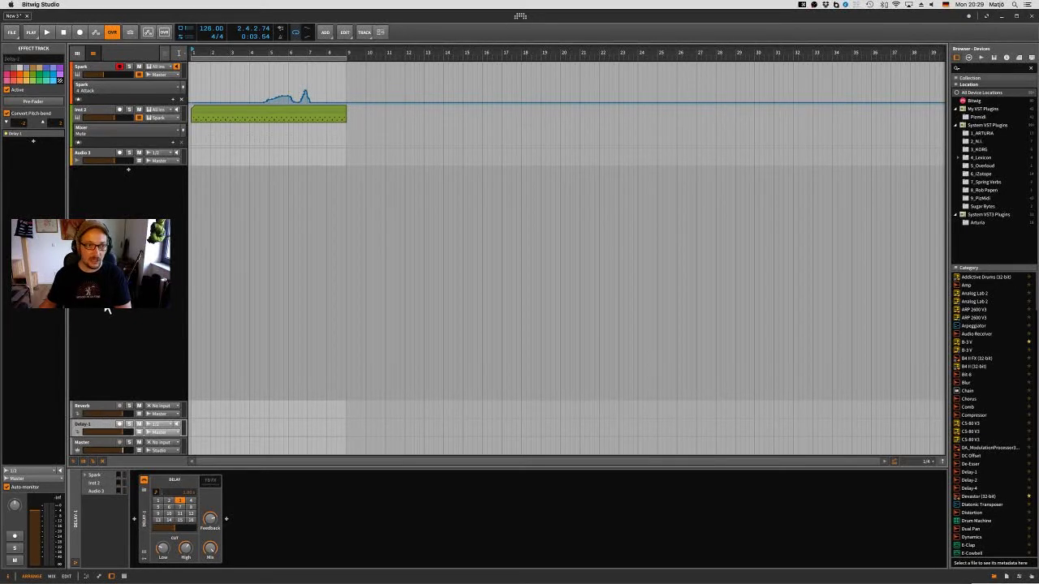
Step: In Spark's mixer, remove the Reverb from Return 1 and the Delay from Return 2
click(92, 66)
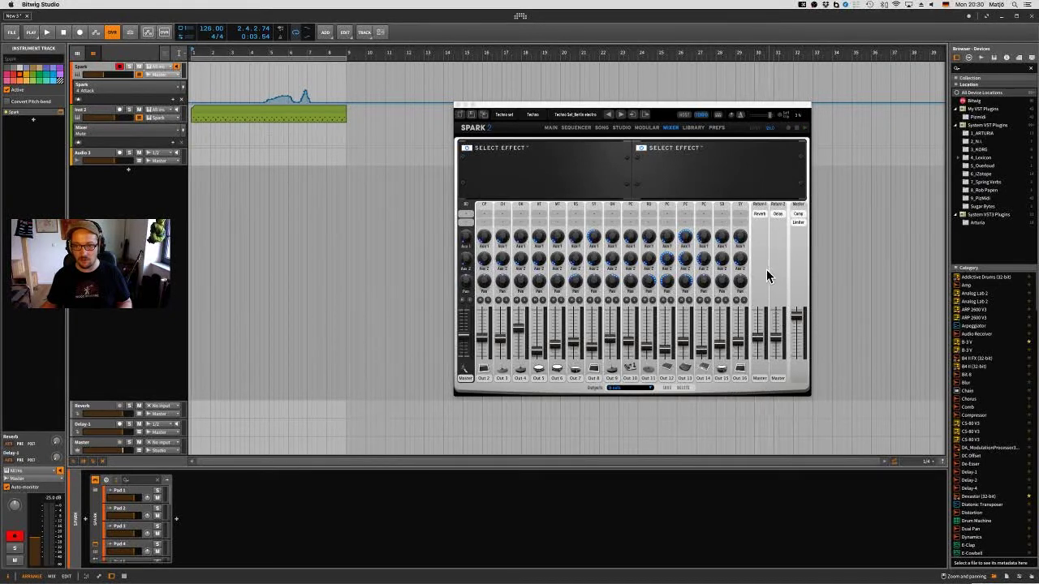
click(760, 215)
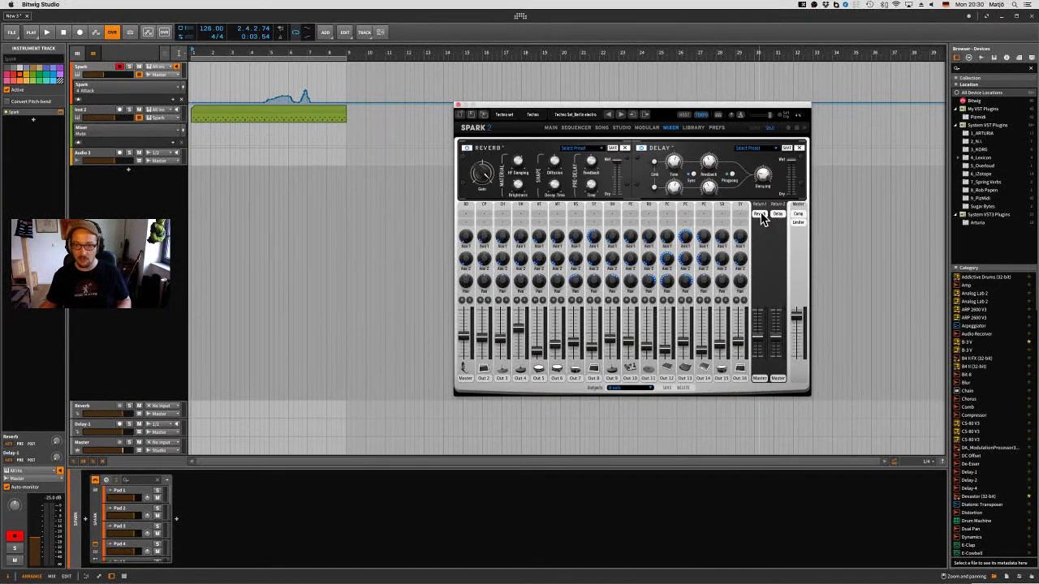
click(488, 149)
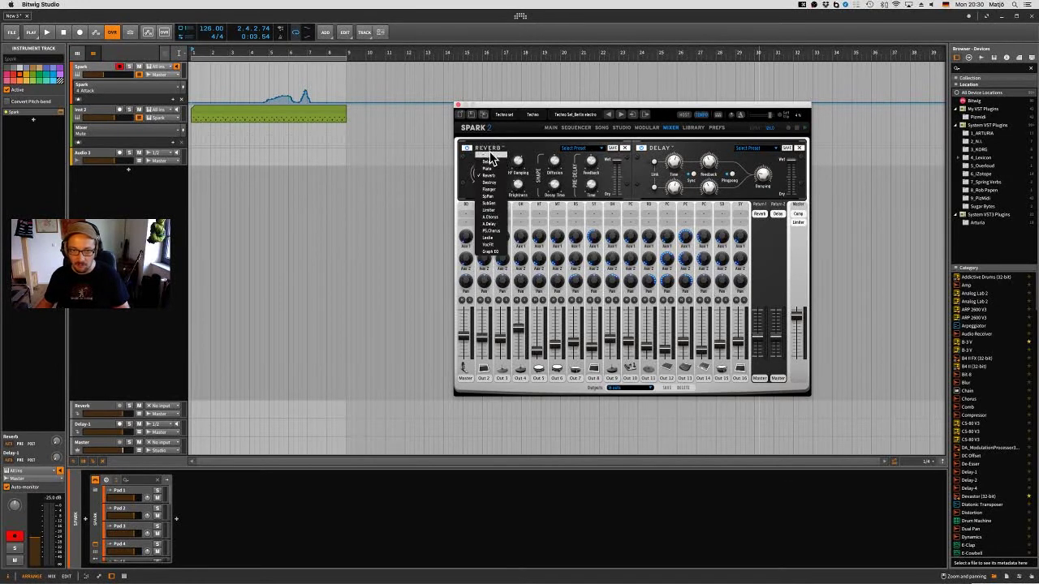
click(490, 156)
click(669, 154)
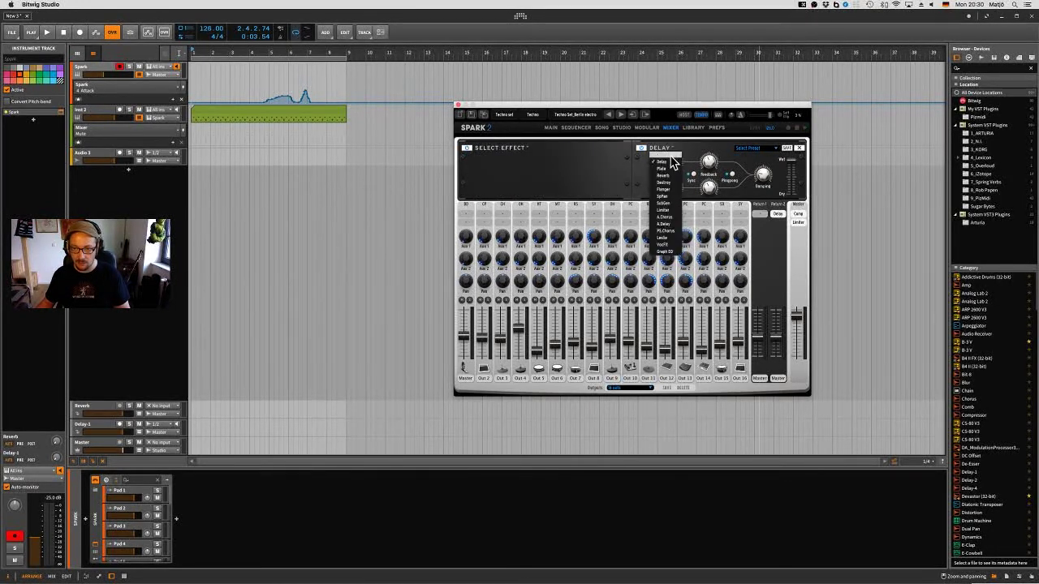
click(670, 155)
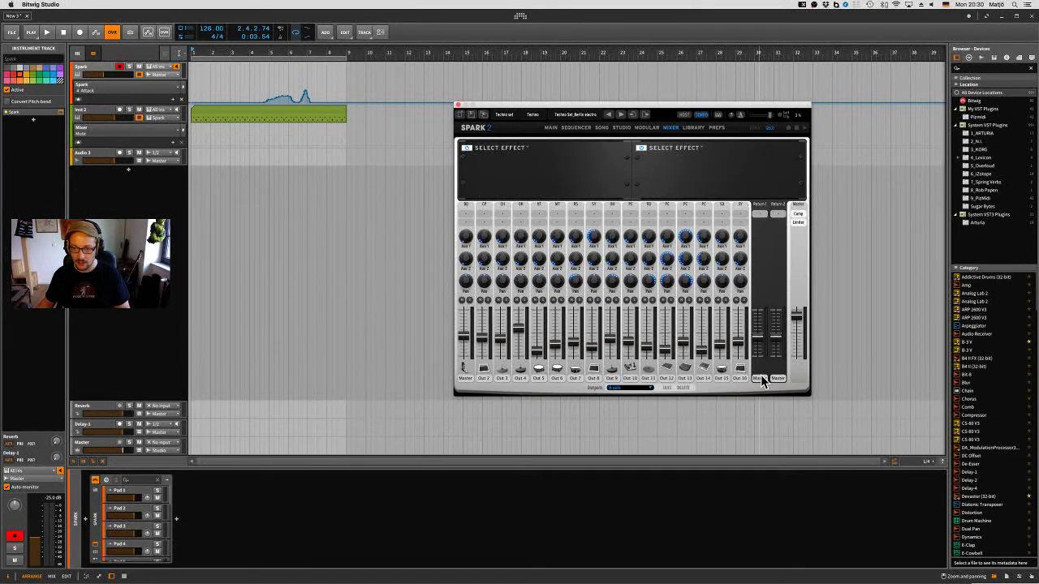
Step: Route Spark's Return 1 to Out 15 and Return 2 to Out 16, and touch both return volume faders
click(760, 377)
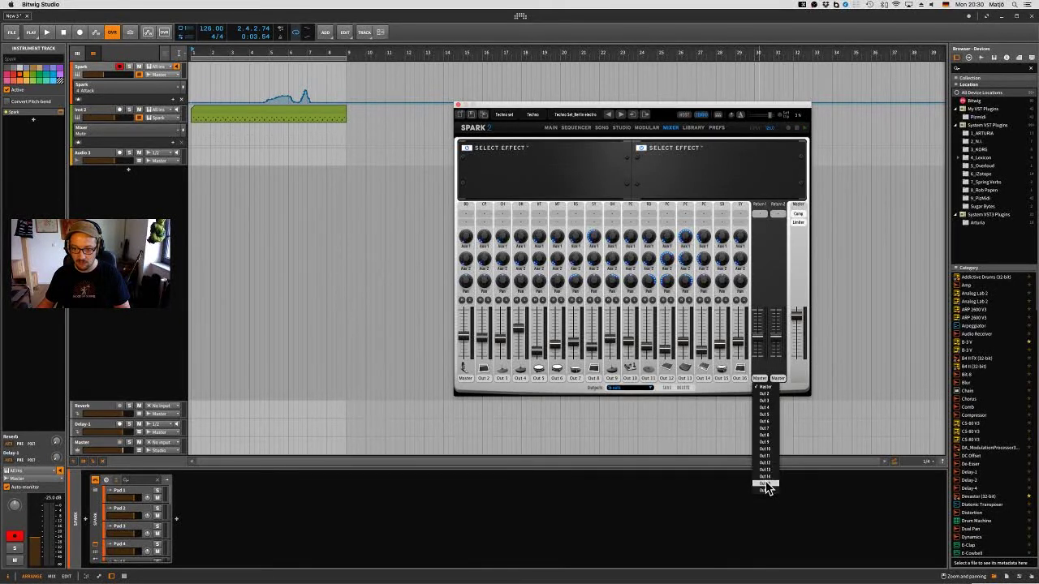
click(765, 483)
click(777, 379)
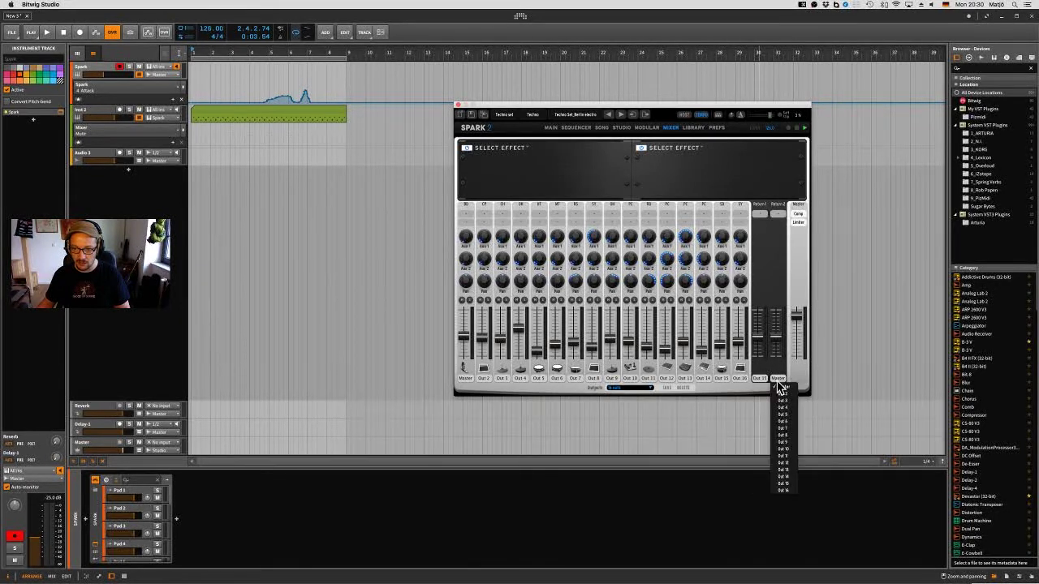
click(783, 490)
click(757, 337)
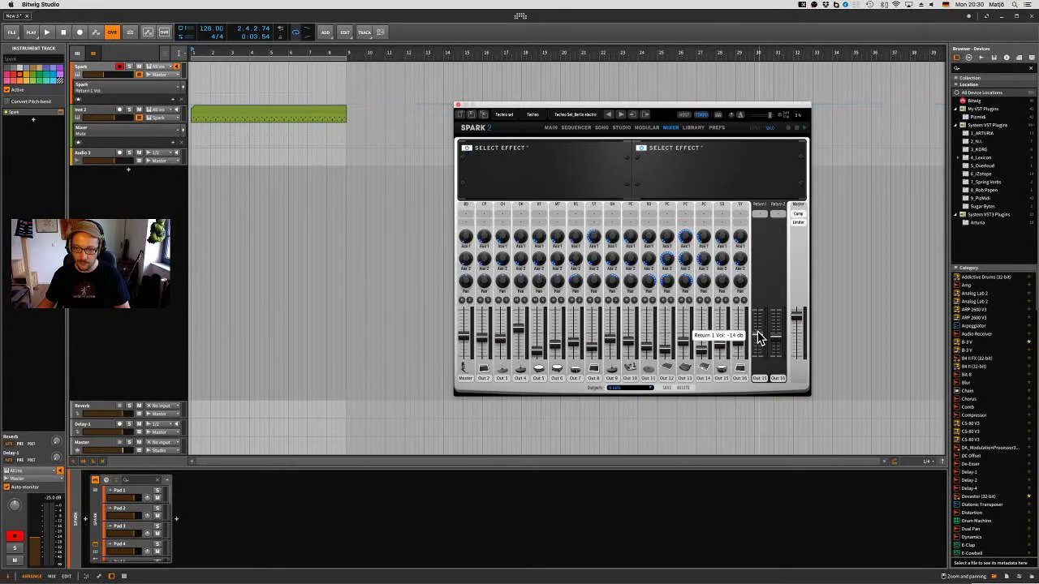
click(776, 336)
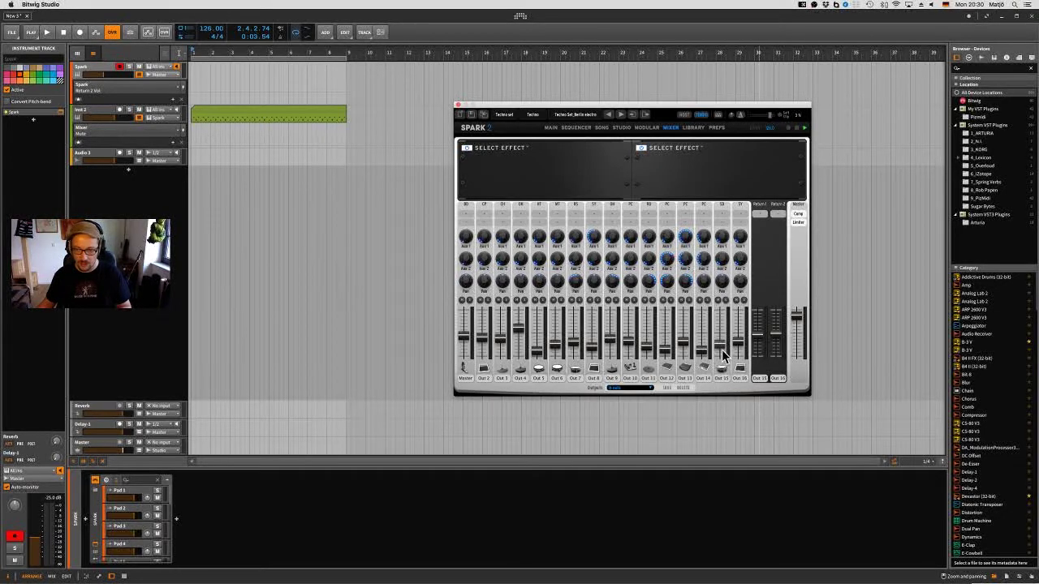
Step: Pull down the volume faders of Spark's instruments 15 and 16 and mute both channels
drag(720, 346, 728, 439)
drag(739, 343, 756, 466)
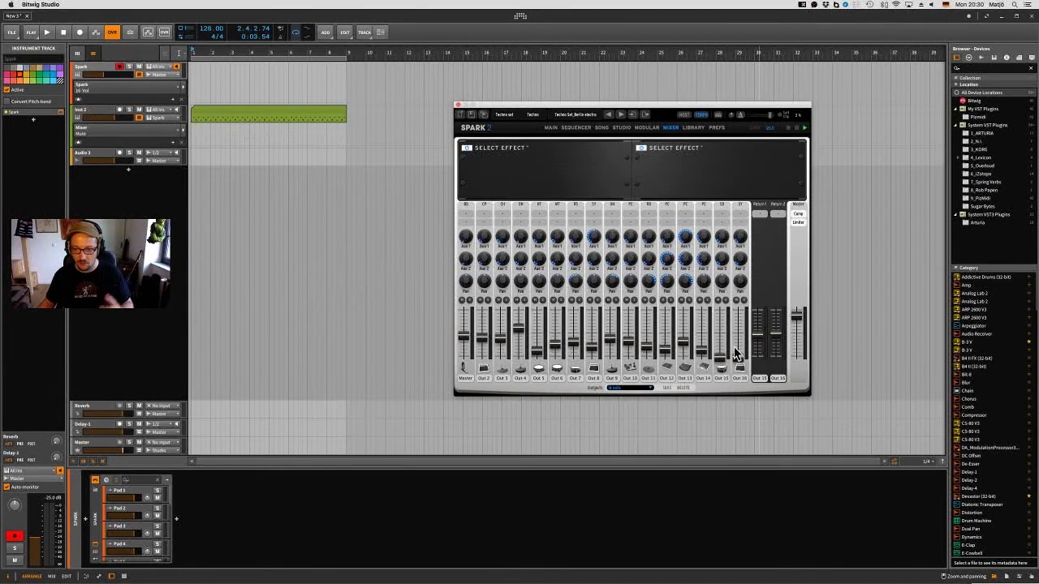
click(736, 300)
click(718, 300)
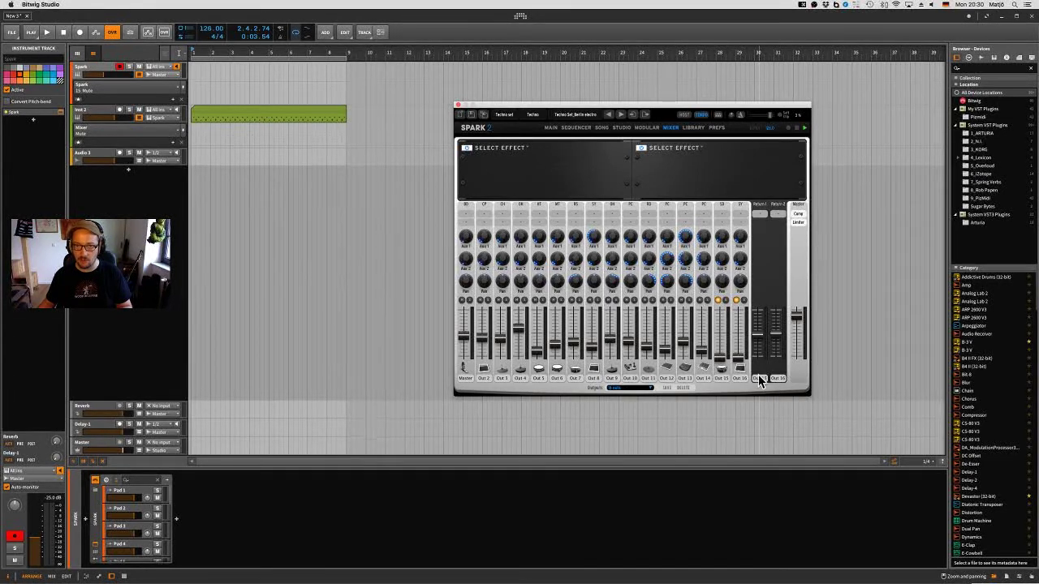
Step: Remove the Compressor and the Limiter from Spark's master channel
click(799, 214)
click(517, 150)
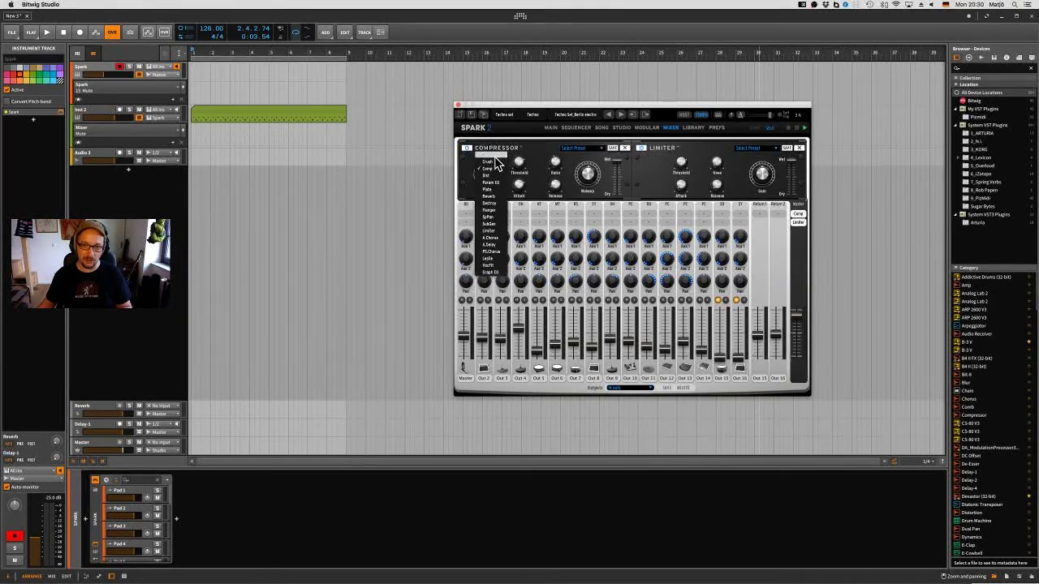
click(495, 155)
click(650, 147)
click(661, 155)
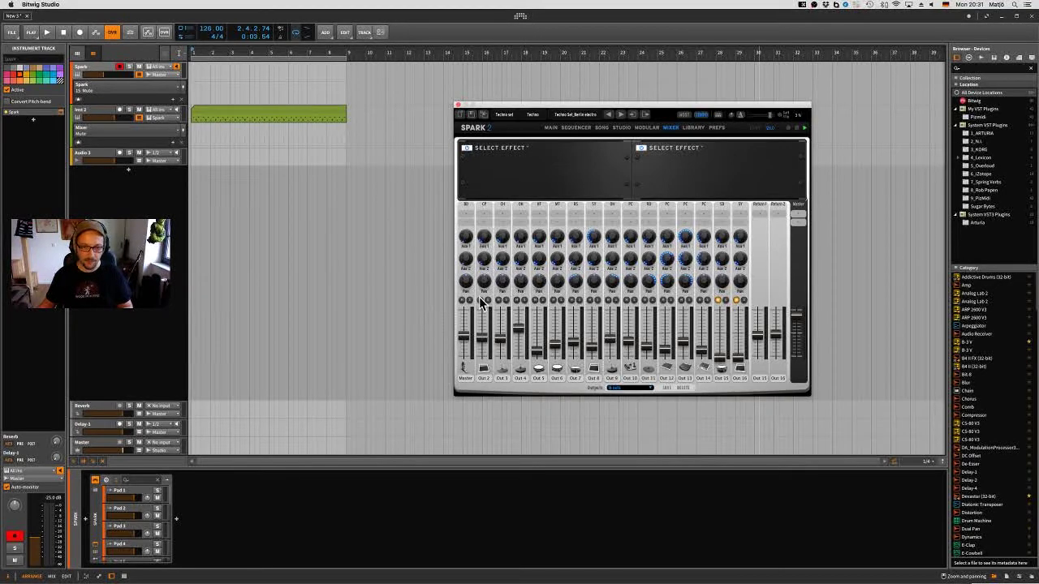
Step: Raise the Aux 1 send of Spark's first instrument (BD) and look through the output chains down to the last ones
drag(465, 236, 460, 199)
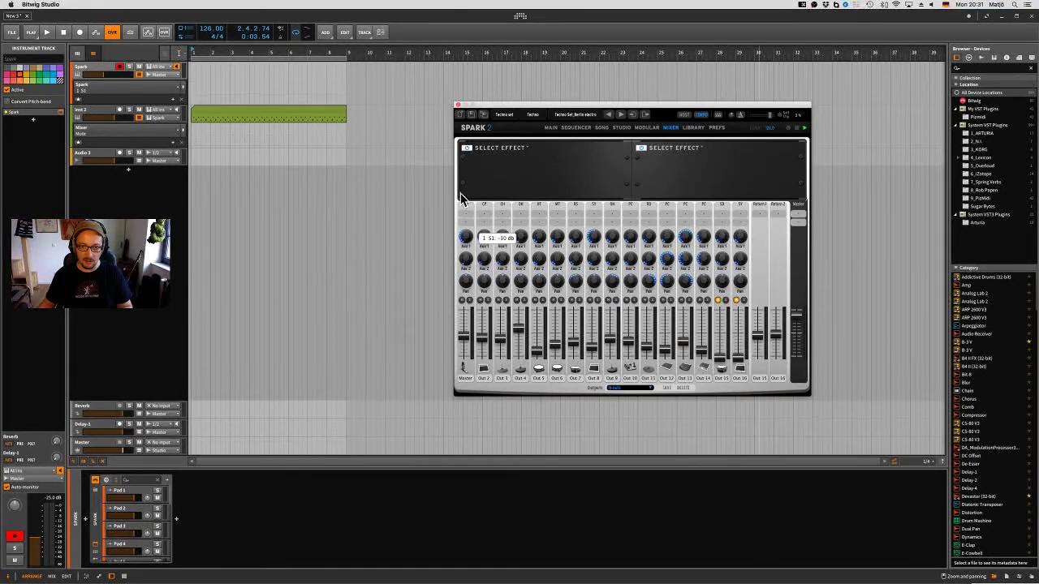
drag(464, 235, 466, 213)
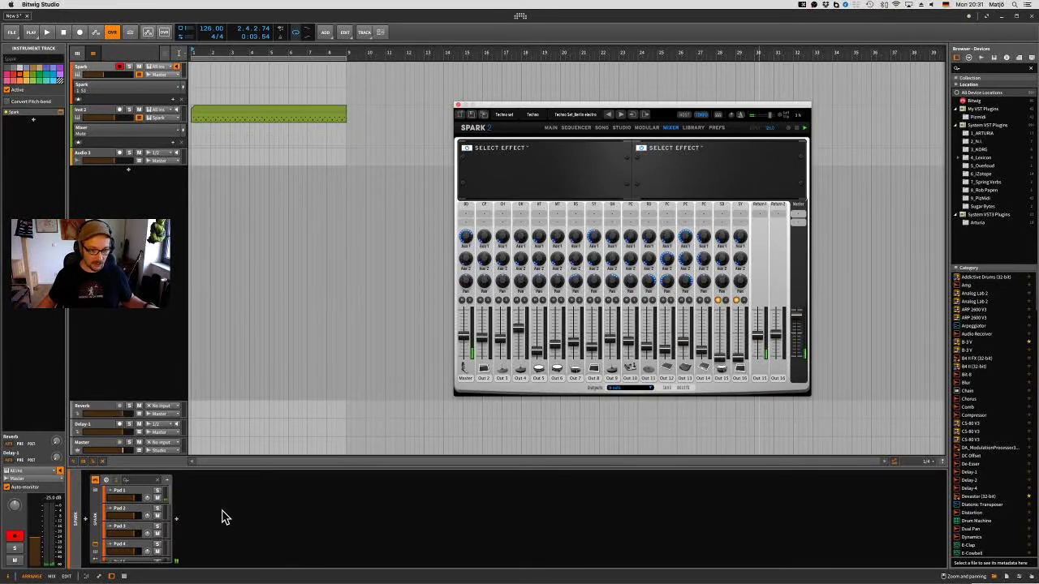
scroll(135, 513, down, 5)
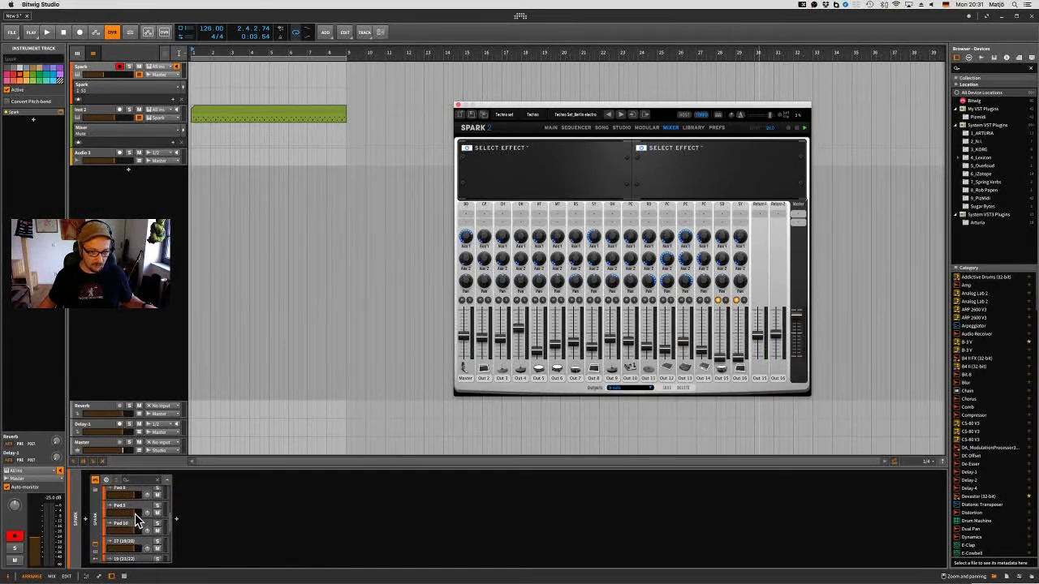
scroll(134, 514, down, 5)
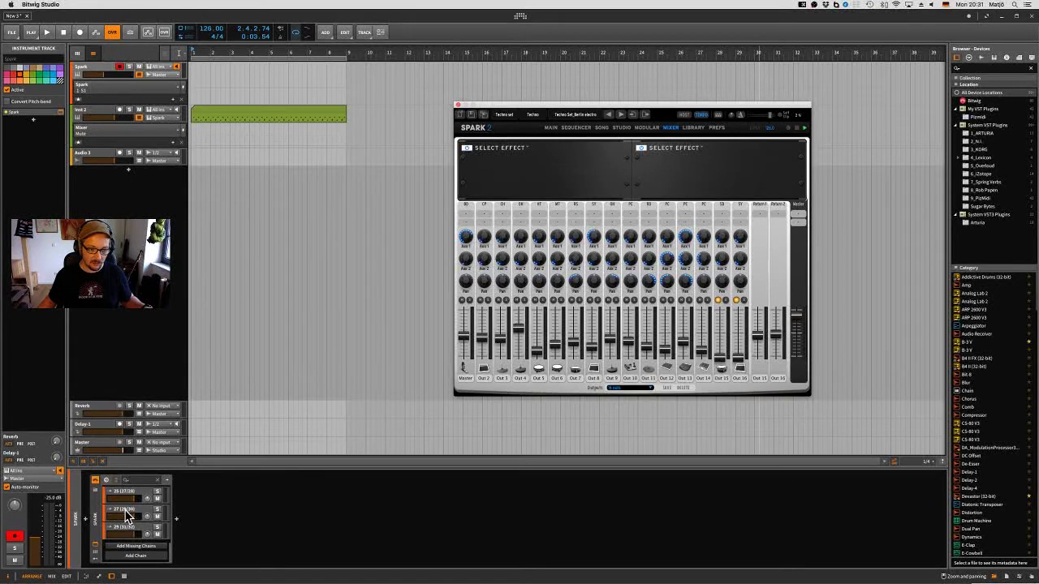
Step: Search the devices for "audio" and insert an Audio Receiver before the Reverb on the first effect track
click(99, 412)
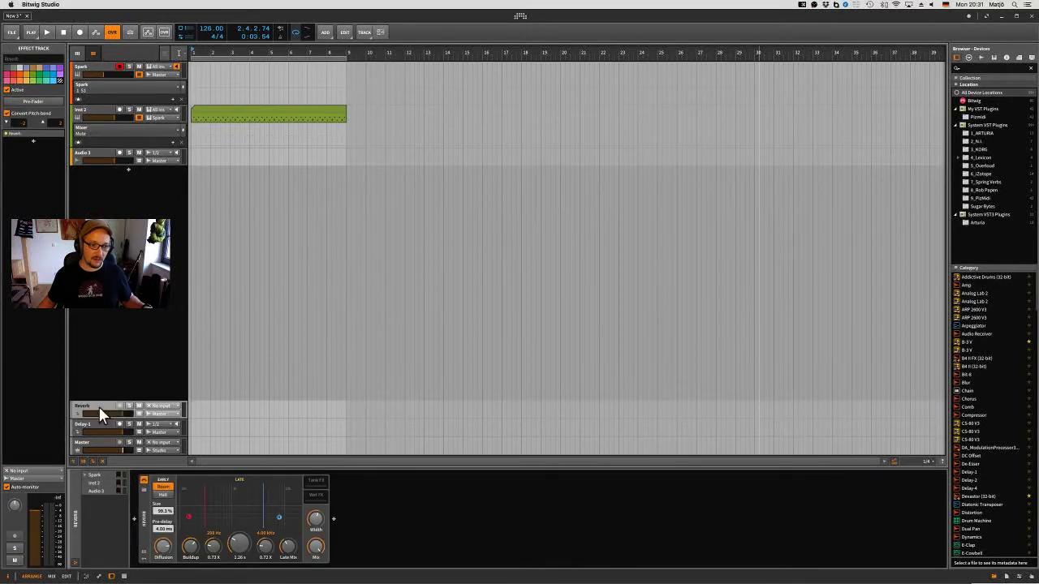
click(134, 518)
text(audio)
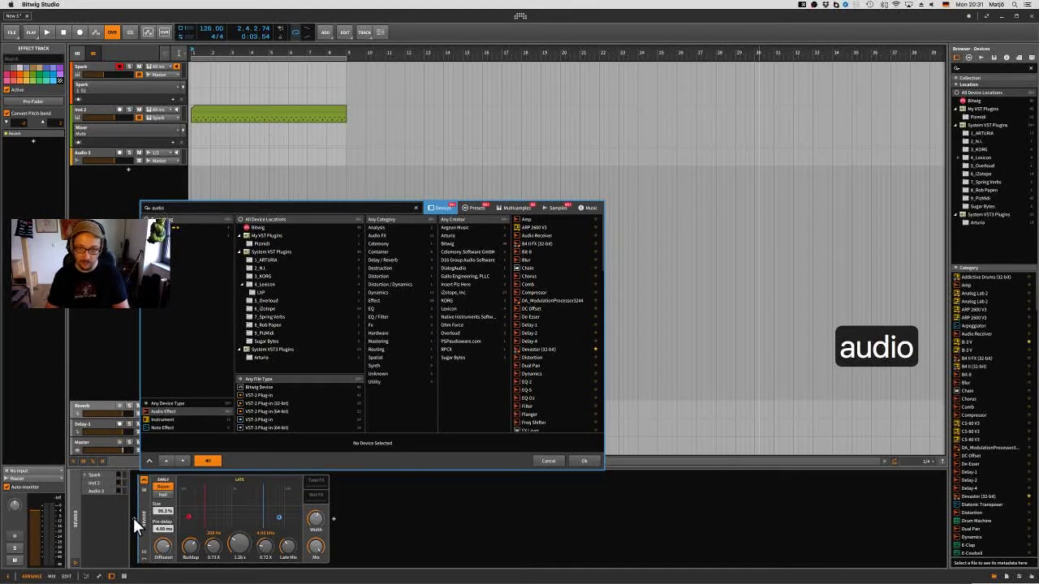
key(Down)
key(Down)
key(Down)
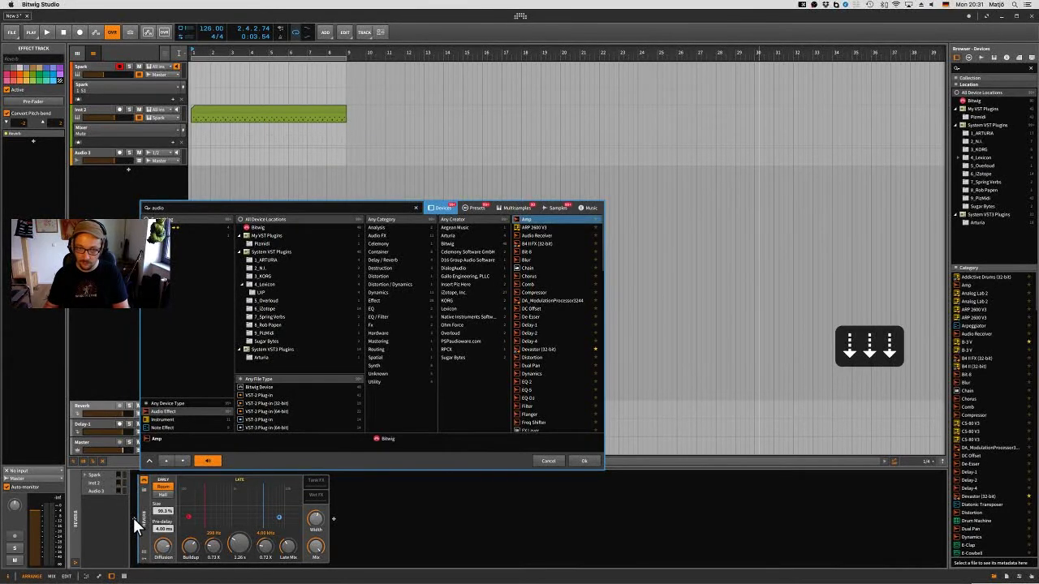
key(Down)
key(Up)
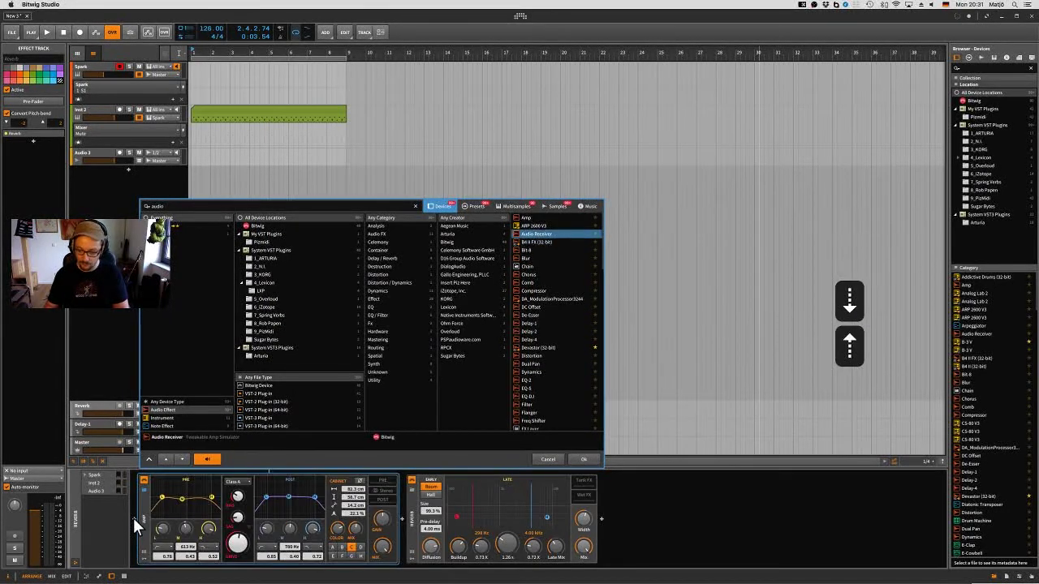
key(Return)
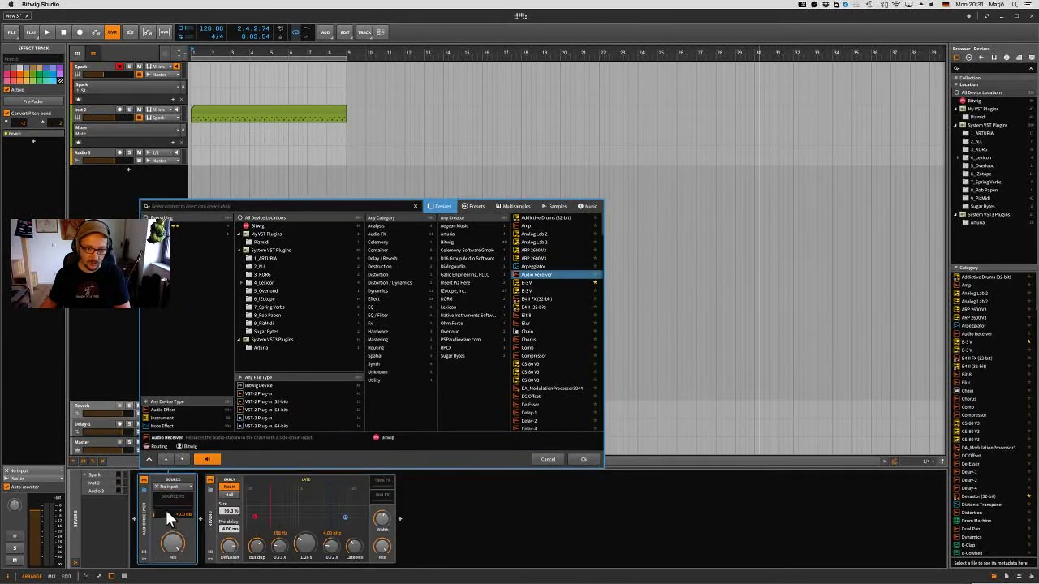
Step: Set the Audio Receiver's source to the Spark chain 27 (29/30) (POST)
click(173, 486)
click(175, 483)
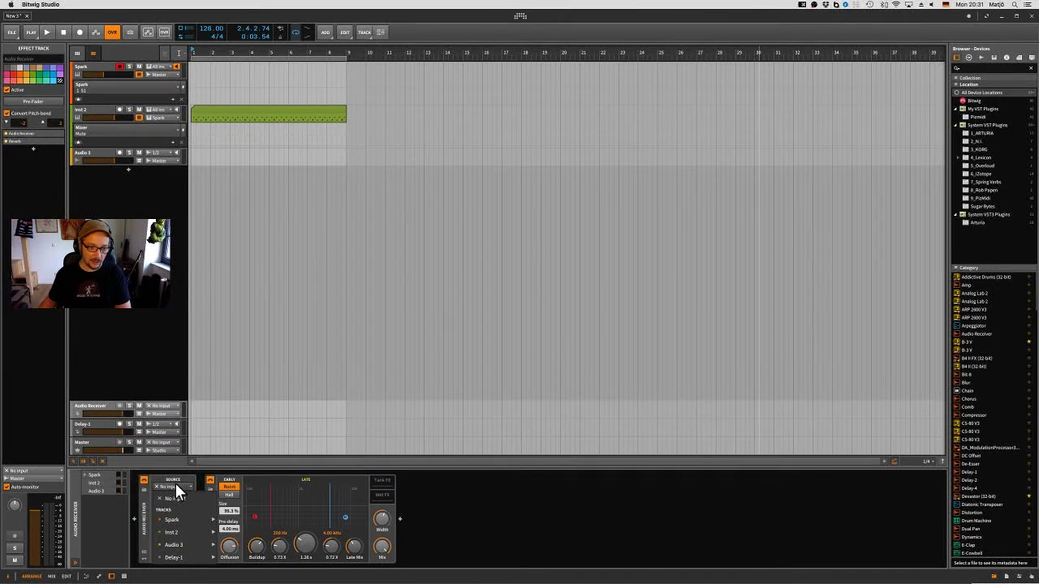
mouse_move(180, 517)
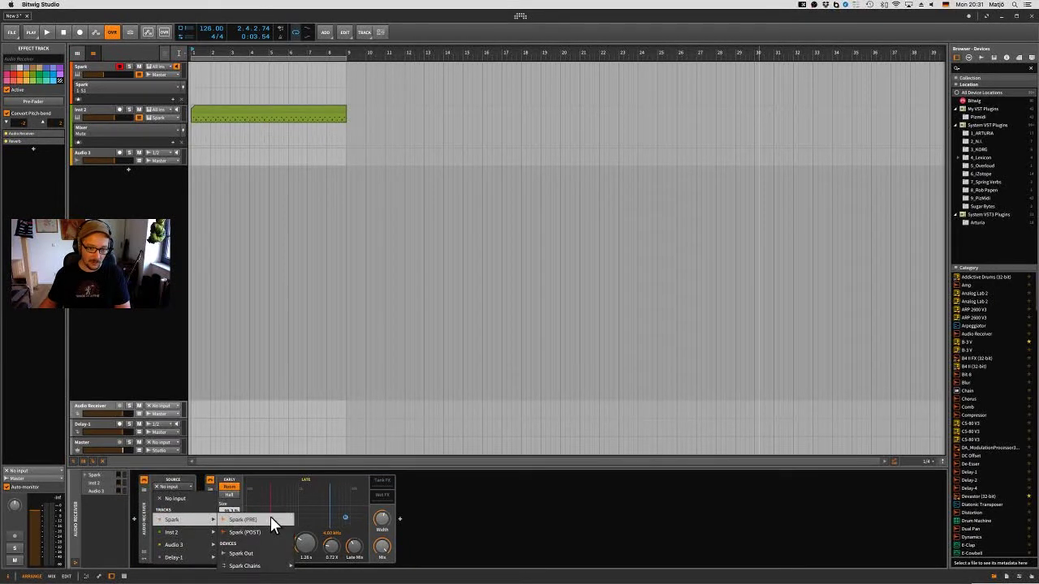
mouse_move(272, 566)
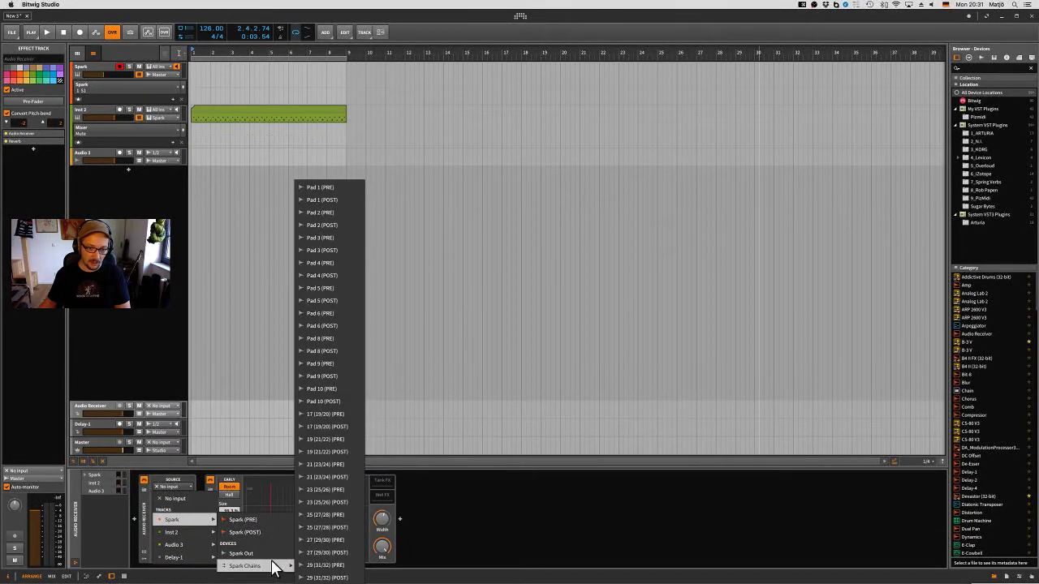
click(347, 558)
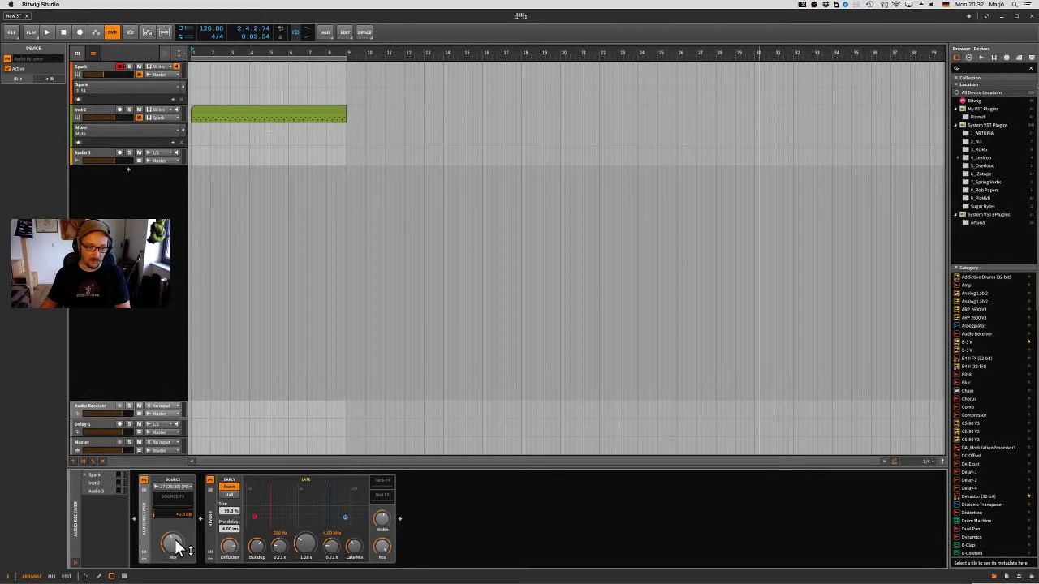
mouse_move(178, 542)
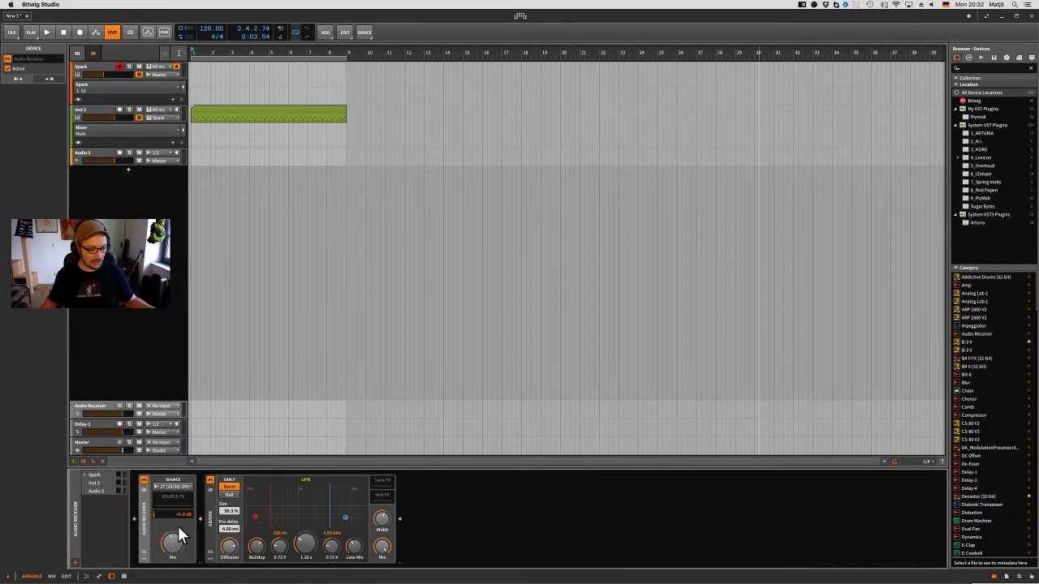
Step: Reopen Spark's mixer and test the reverb by turning the first instrument's Aux 1 send fully down and raising it again
click(100, 65)
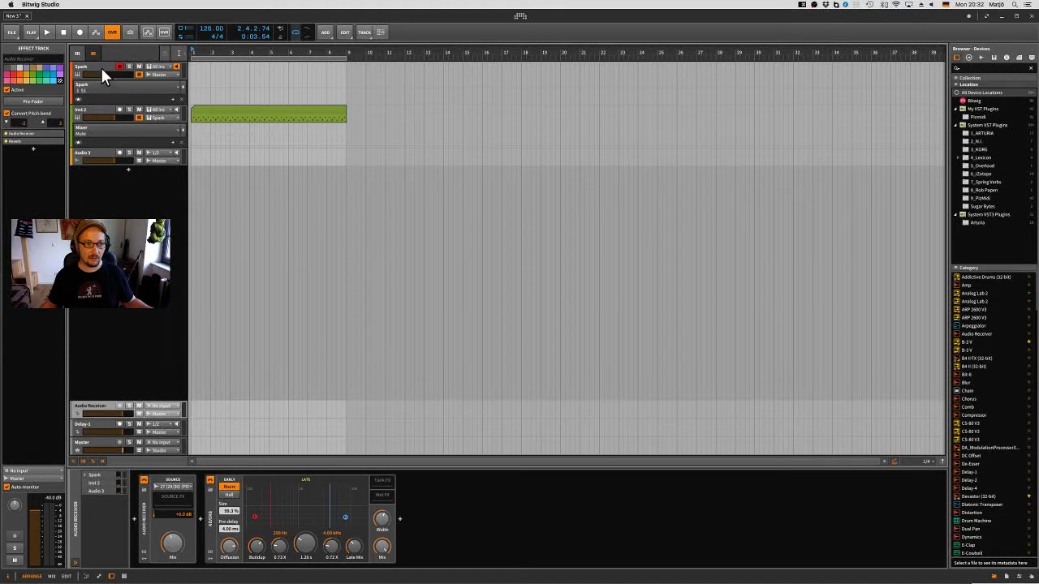
click(102, 65)
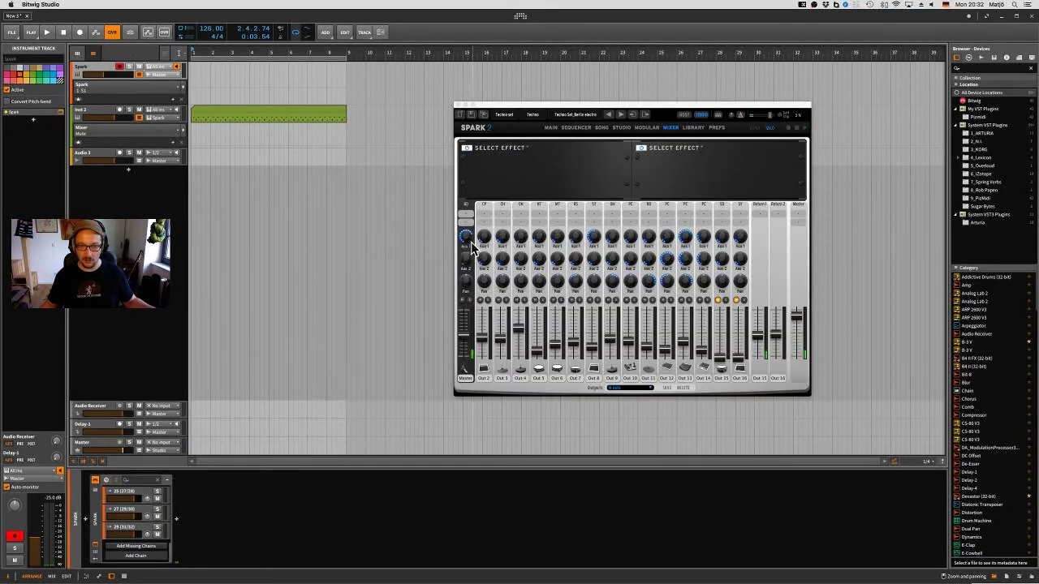
drag(468, 238, 485, 374)
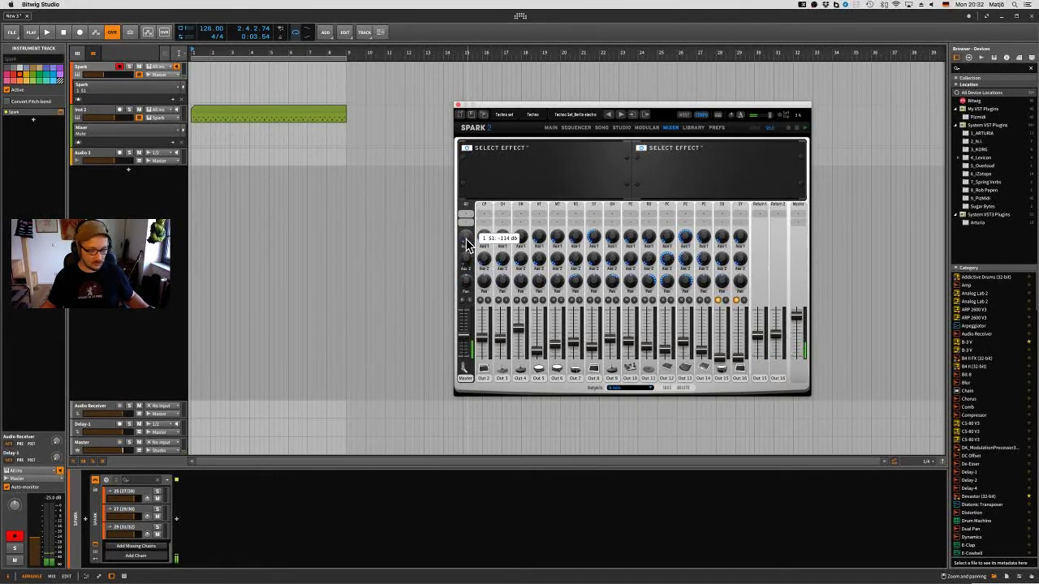
drag(468, 240, 459, 166)
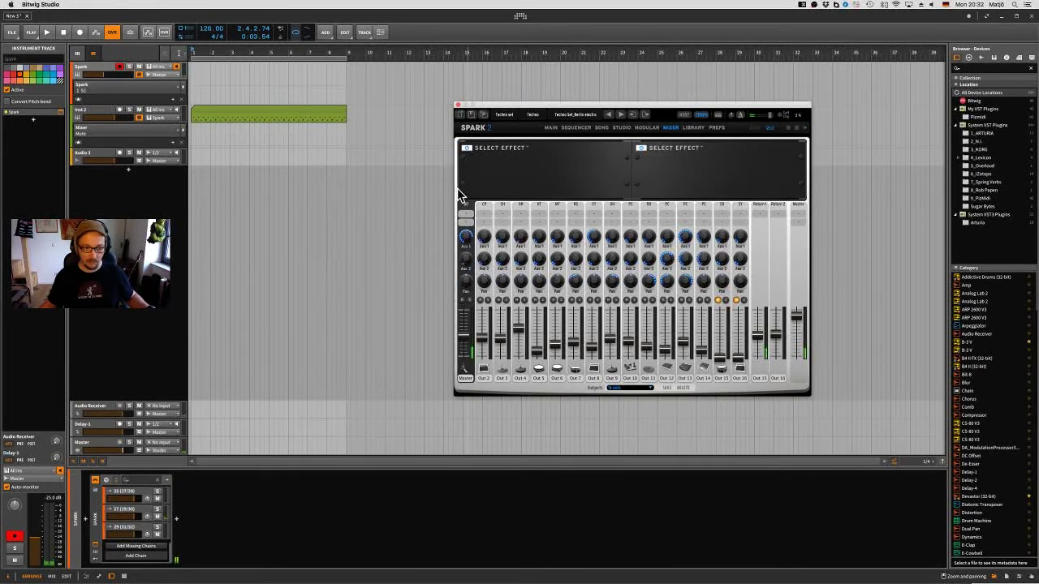
Step: Turn down the Aux 1 sends of the first two instruments, BD and CP, in Spark's mixer
drag(464, 236, 481, 315)
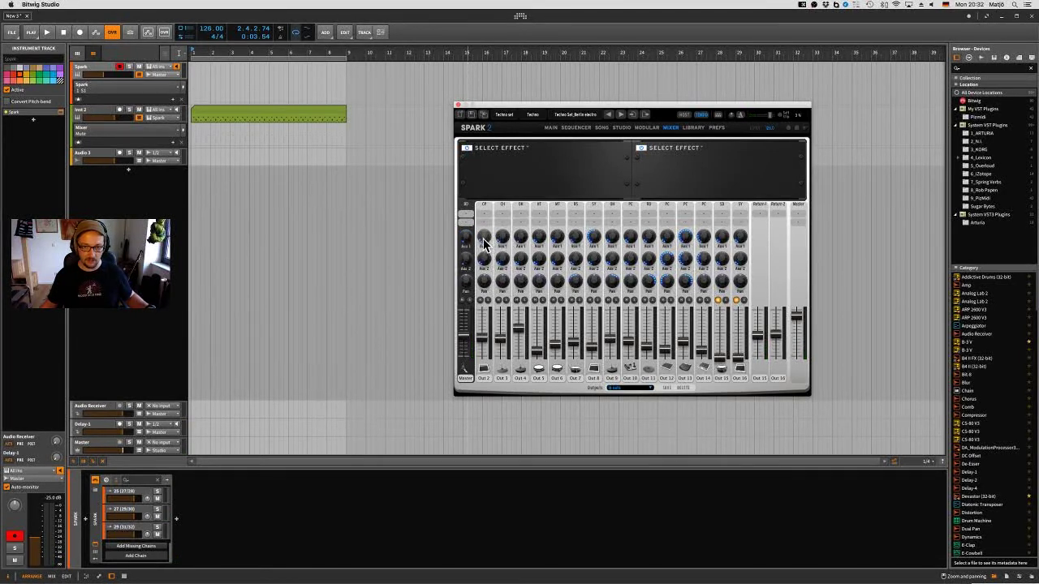
drag(483, 237, 486, 320)
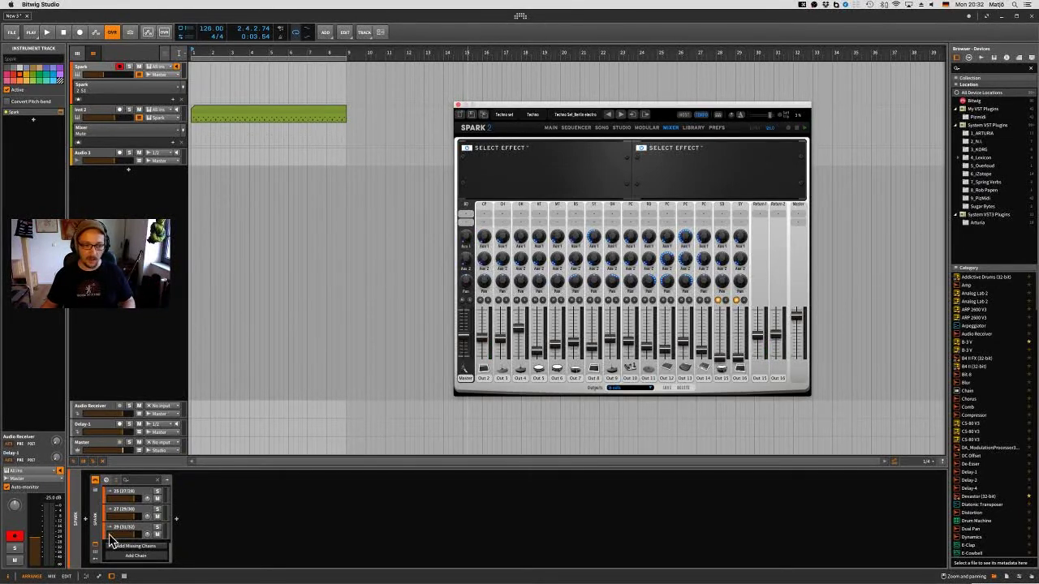
Step: Insert an Audio Receiver before the Delay-1 on the second effect track
click(98, 424)
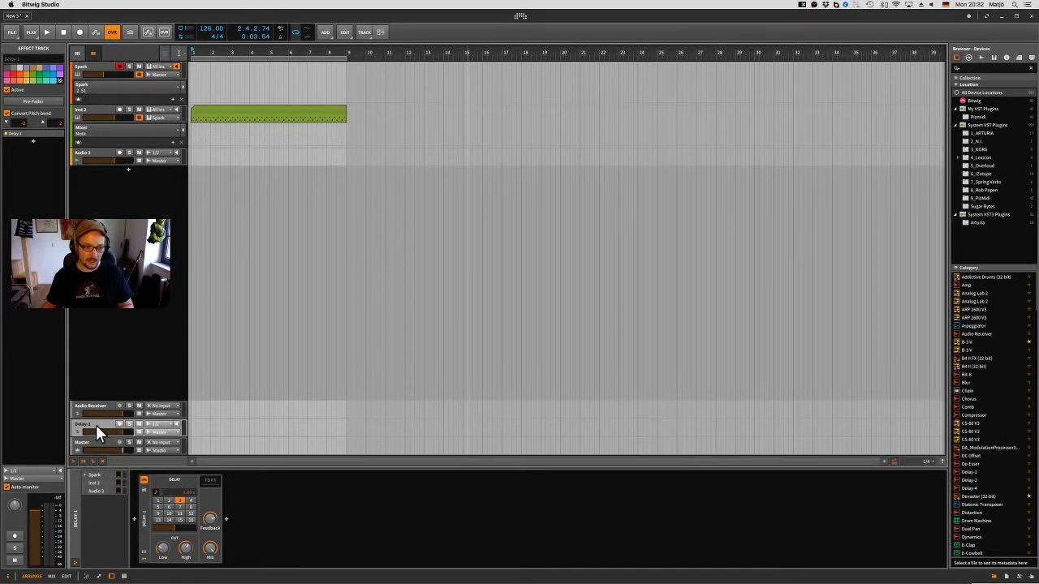
click(134, 519)
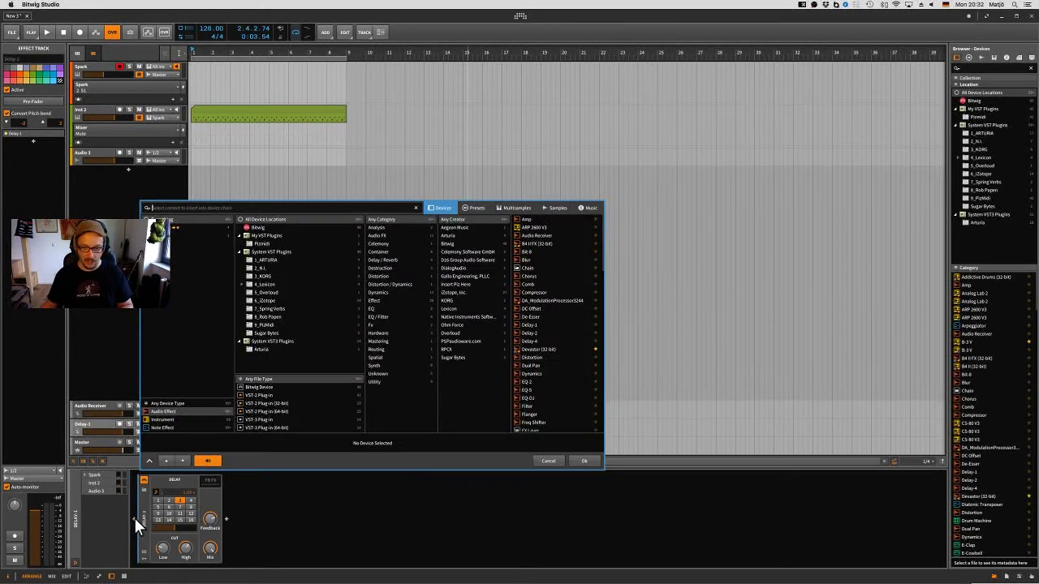
click(538, 235)
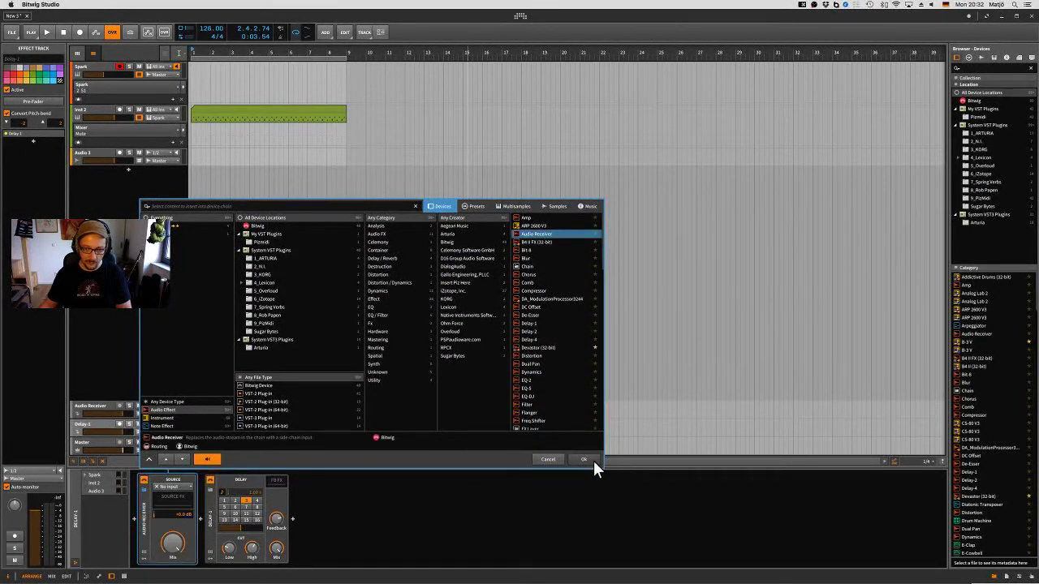
key(Return)
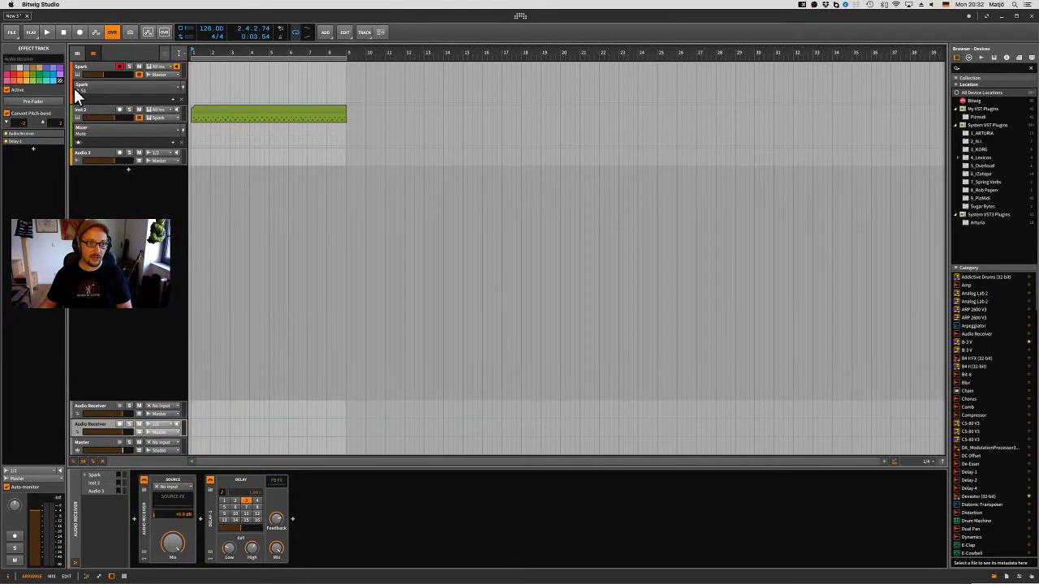
Step: Return to Spark's mixer, raise the first instrument's Aux 2 send and turn it back down
click(92, 65)
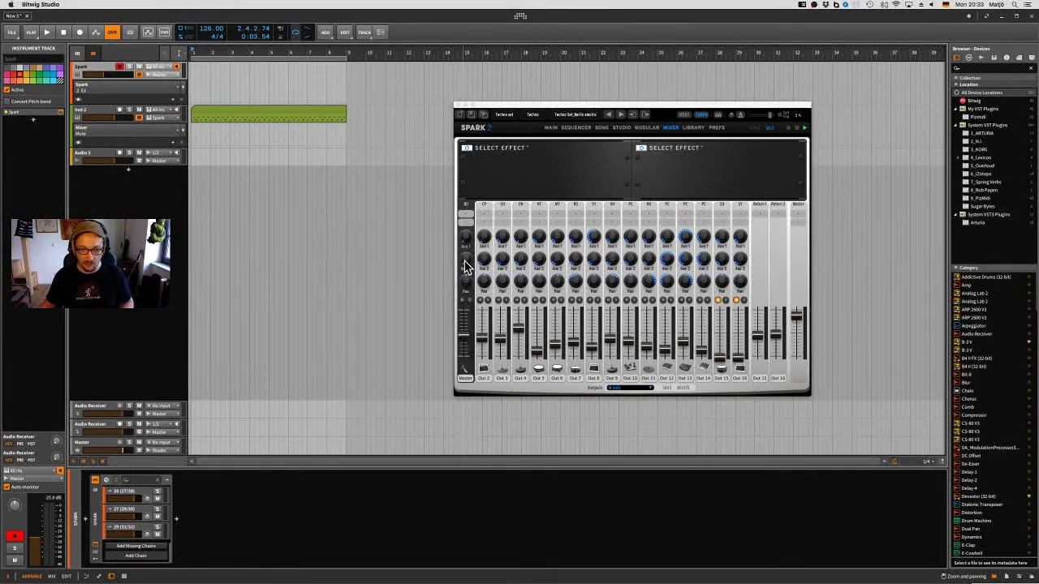
drag(466, 268, 466, 253)
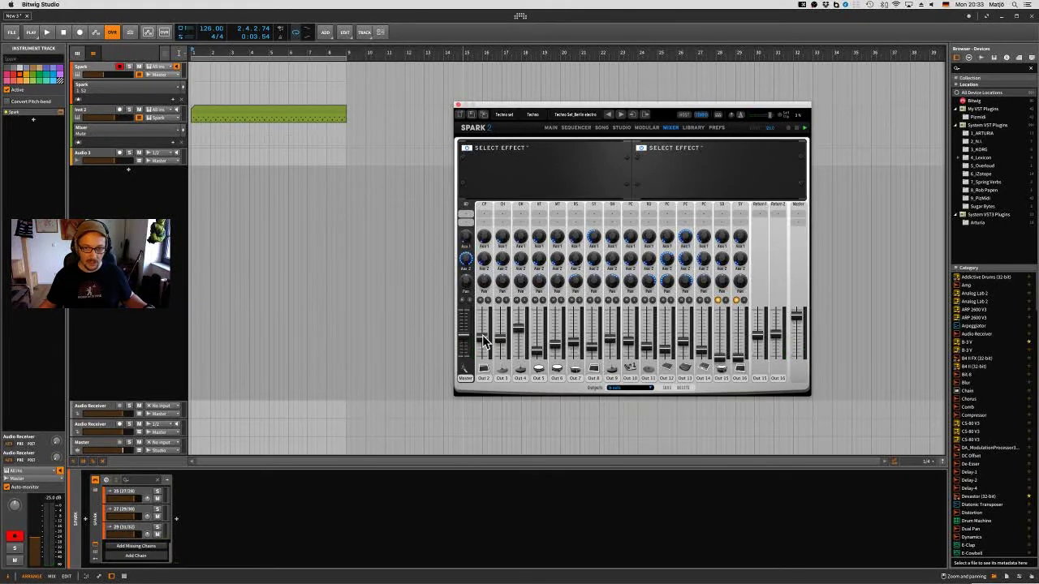
drag(466, 264, 462, 351)
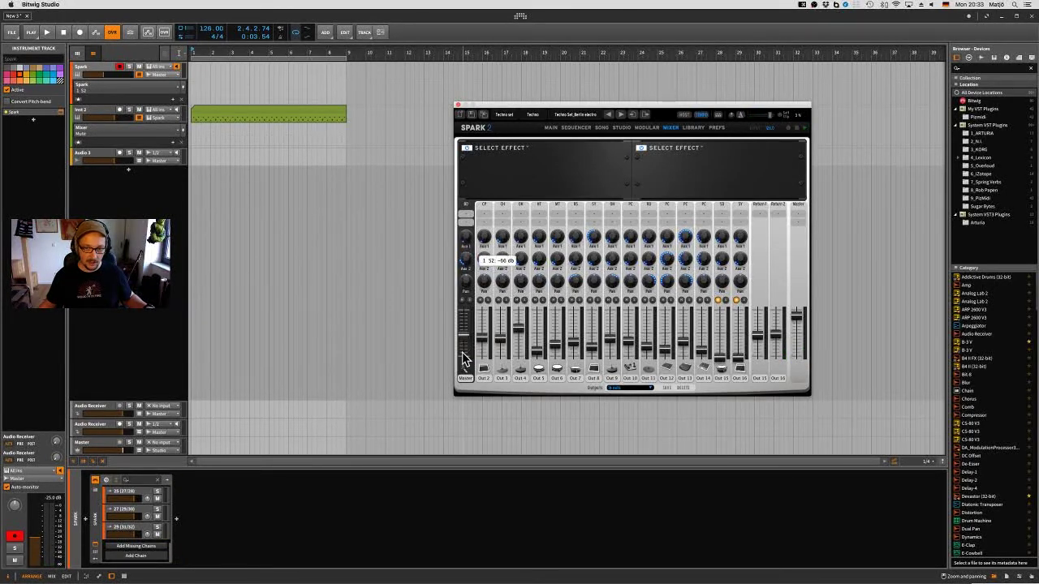
Step: Set the source of the delay track's Audio Receiver to the Spark chain 29 (31/32) (POST)
click(91, 430)
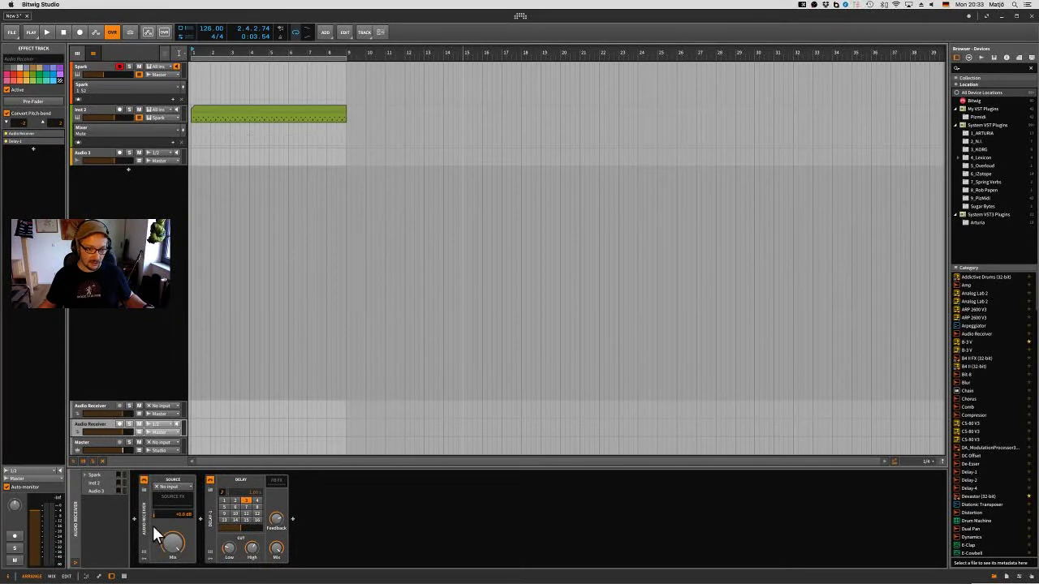
click(174, 487)
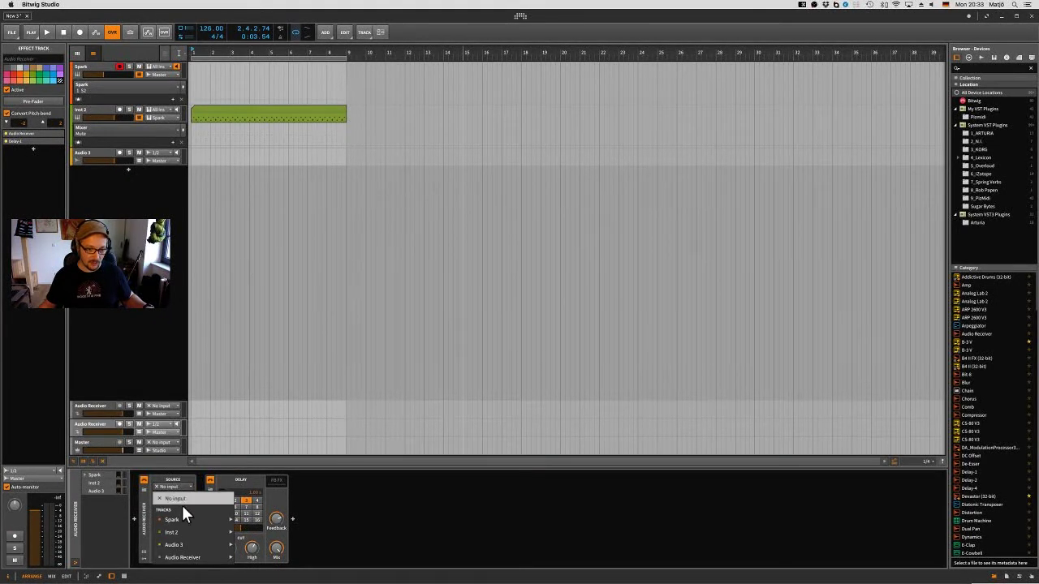
mouse_move(185, 523)
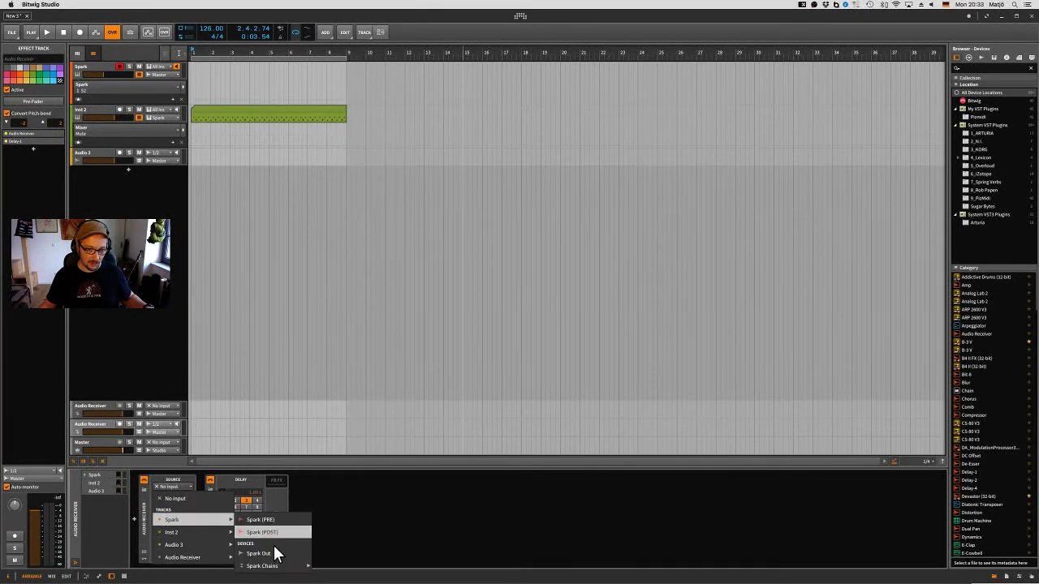
mouse_move(284, 568)
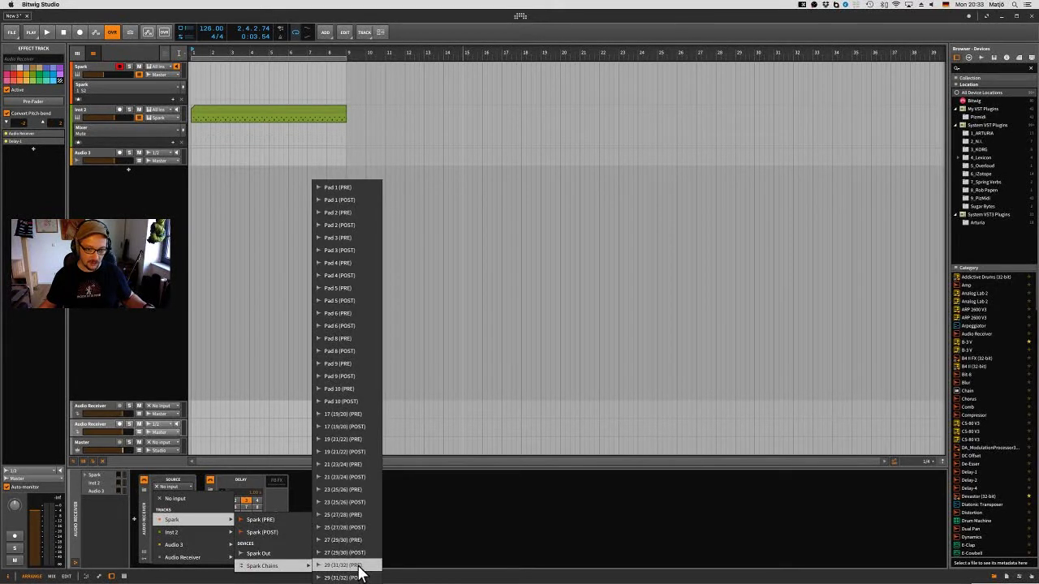
click(361, 578)
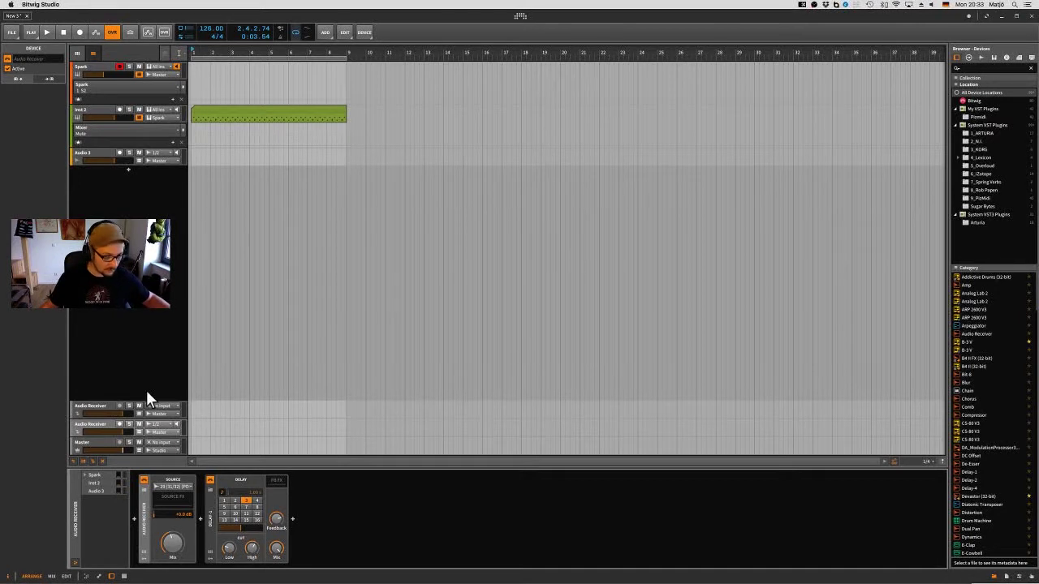
Step: Reopen Spark's mixer and test the delay with the Aux 2 sends of the first two instruments, leaving them turned down
click(86, 62)
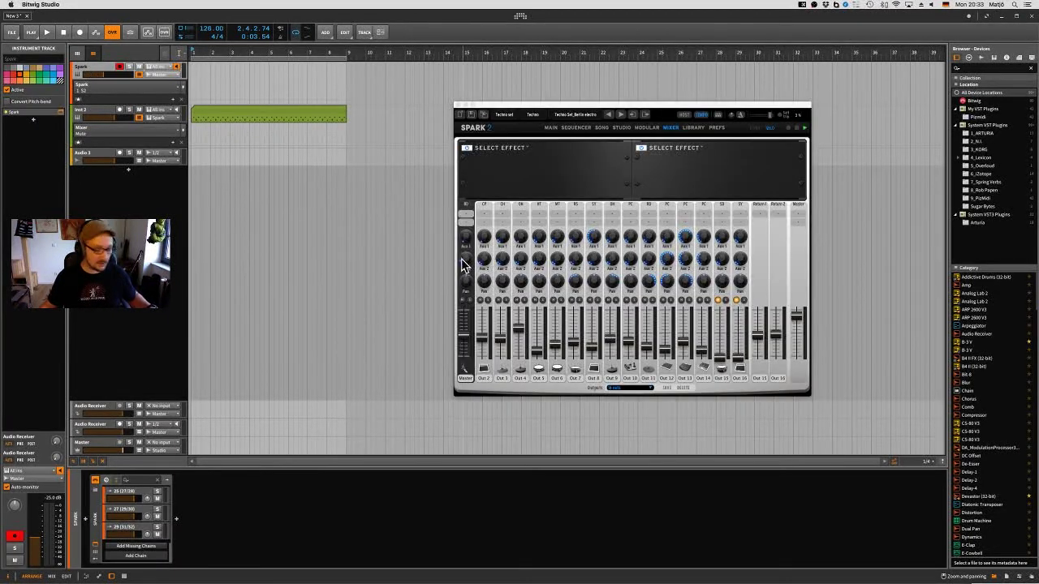
drag(467, 268, 504, 336)
drag(484, 258, 486, 335)
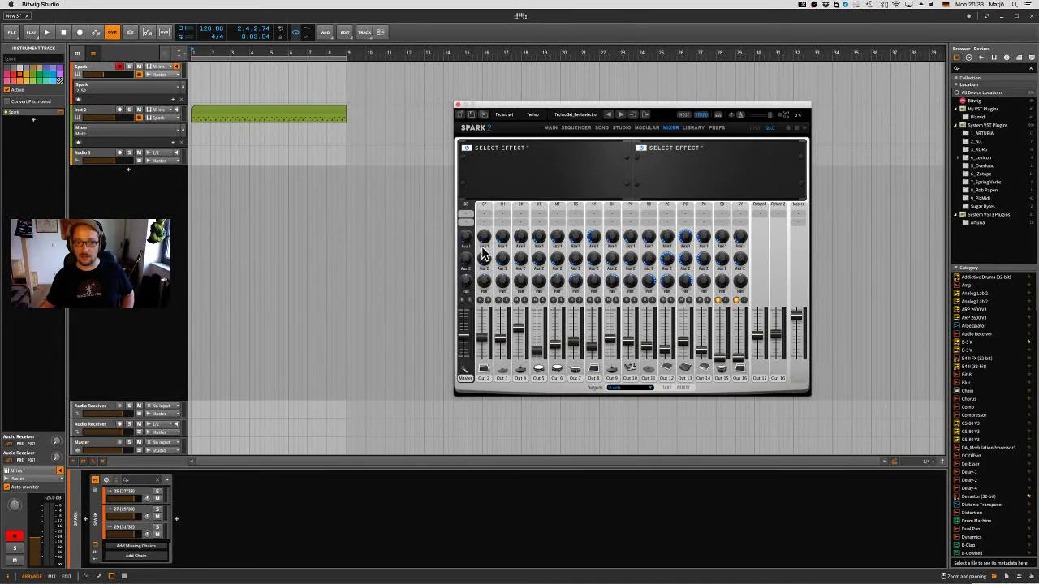
mouse_move(466, 260)
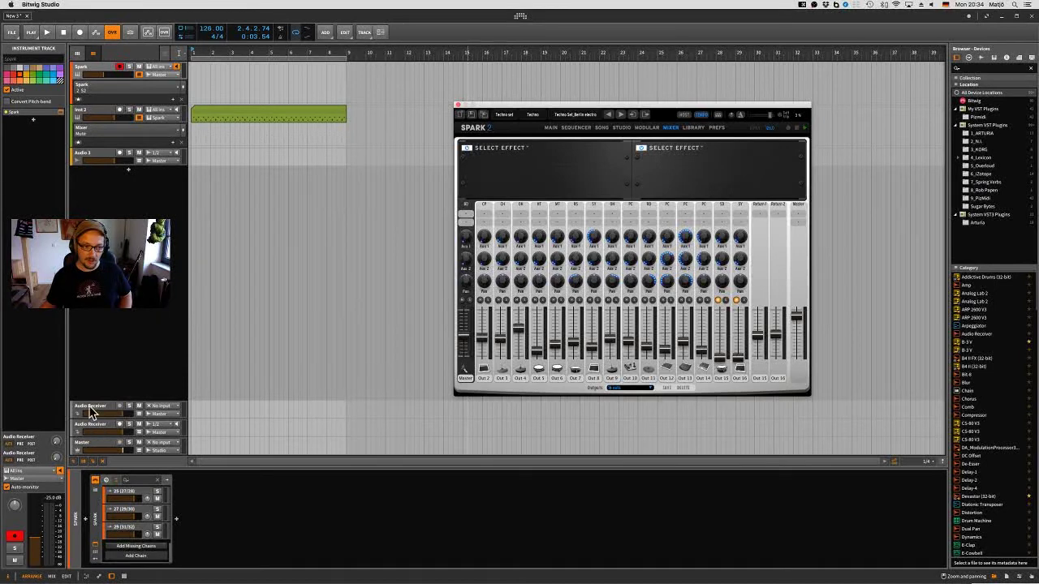
Step: Rename the first effect track, holding the Audio Receiver and Reverb devices, as Reverb
click(90, 409)
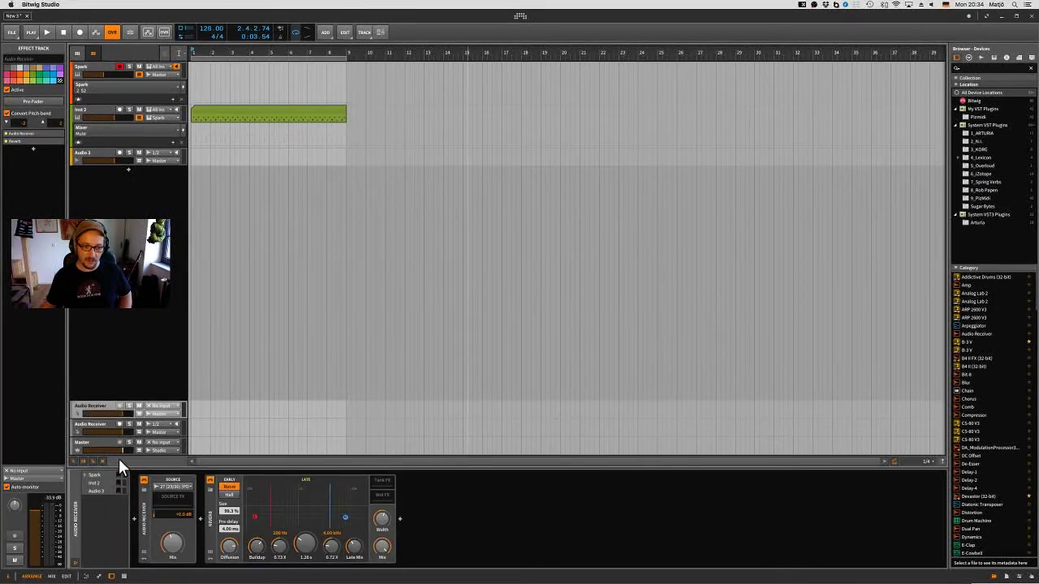
click(145, 526)
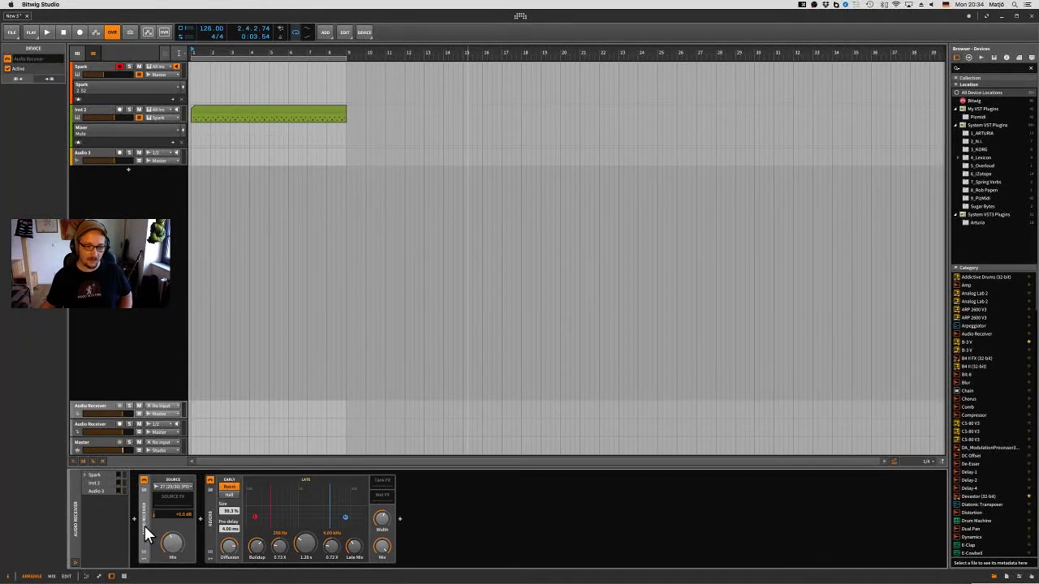
click(102, 406)
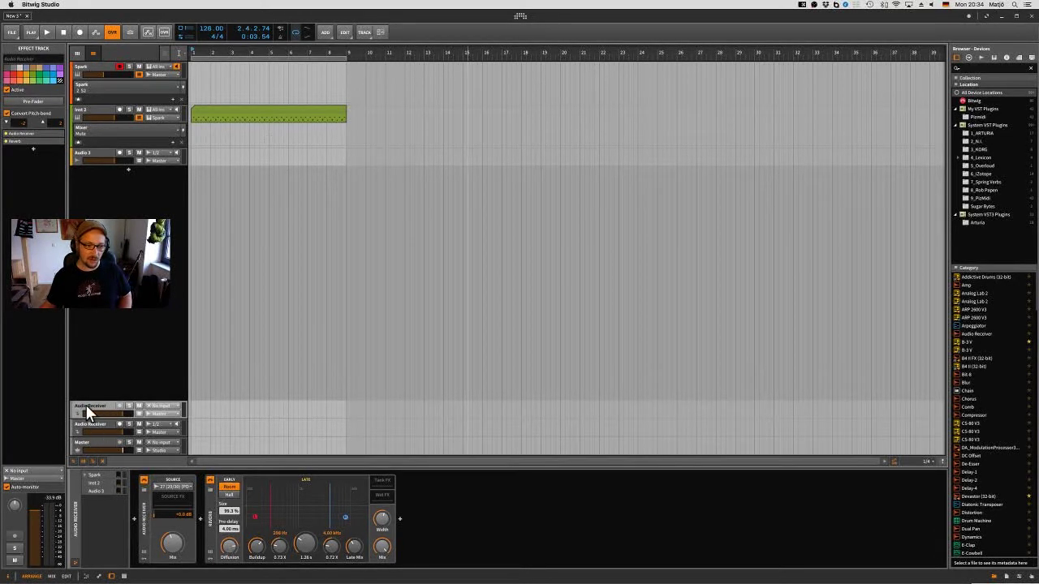
key(super+r)
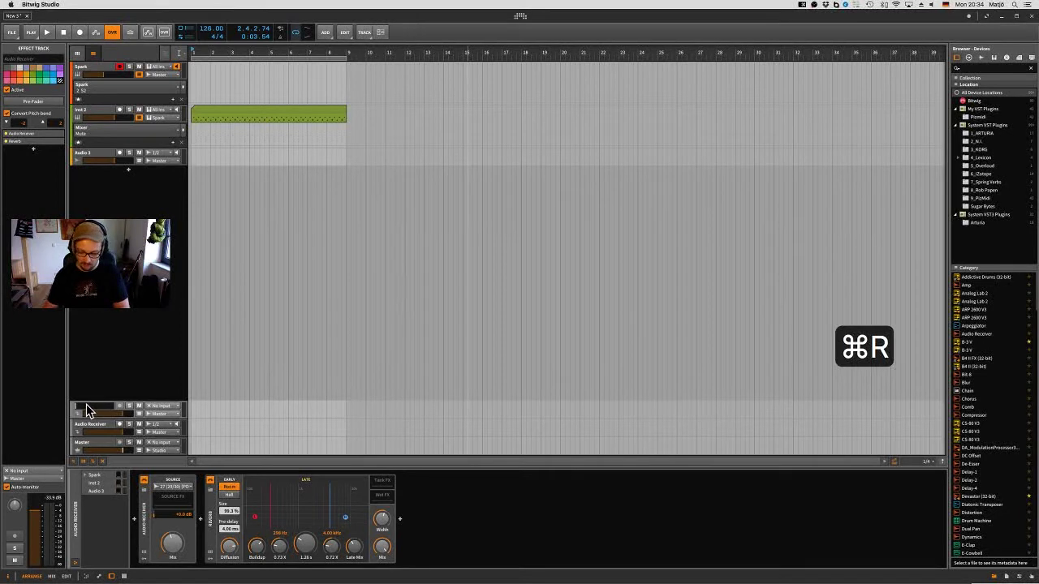
text(Reverb)
key(Return)
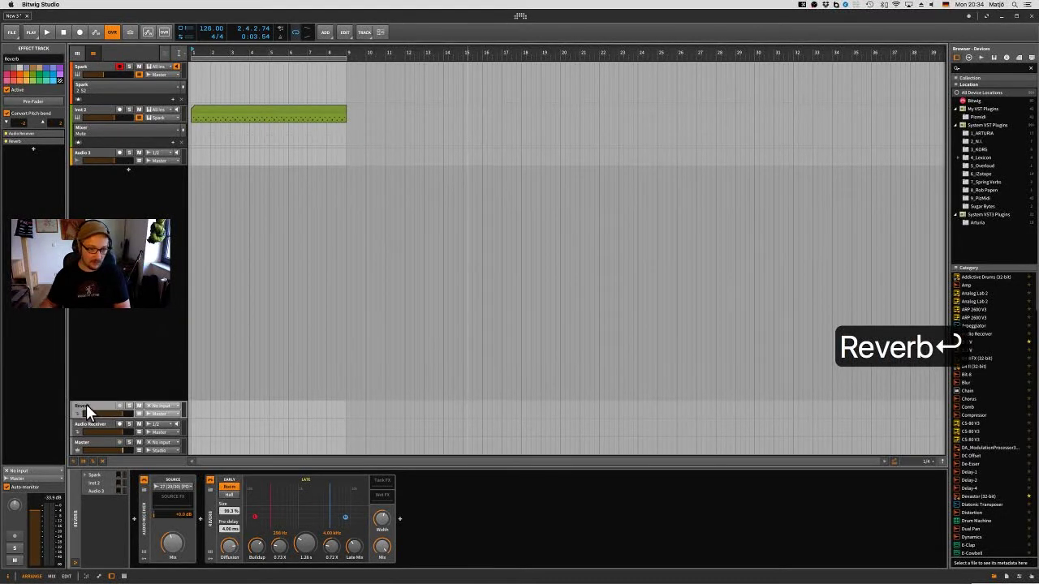
Step: Rename the second effect track, holding the Audio Receiver and Delay-1 devices, as Delay
click(103, 424)
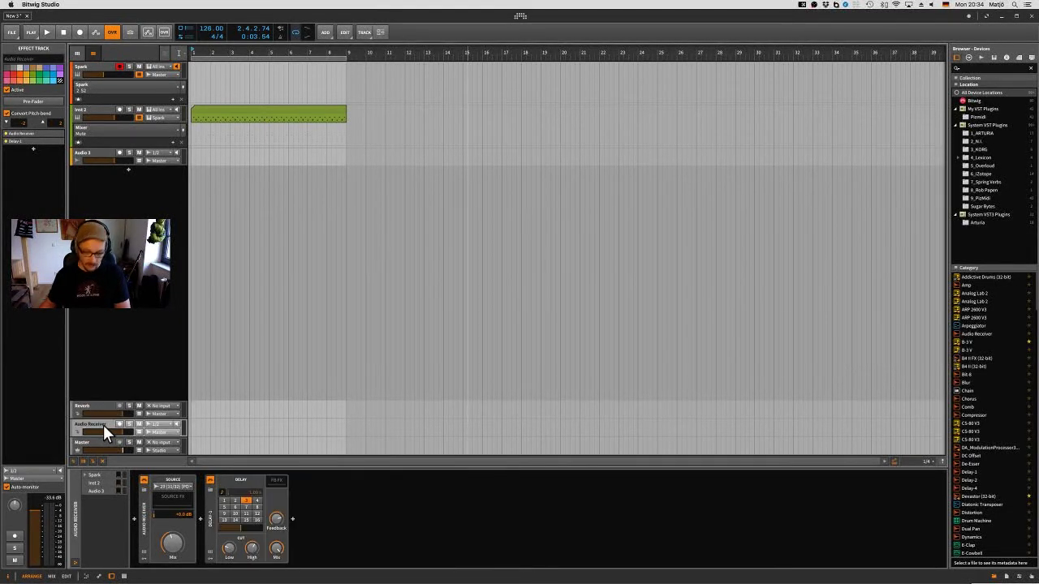
key(super+r)
text(Delay)
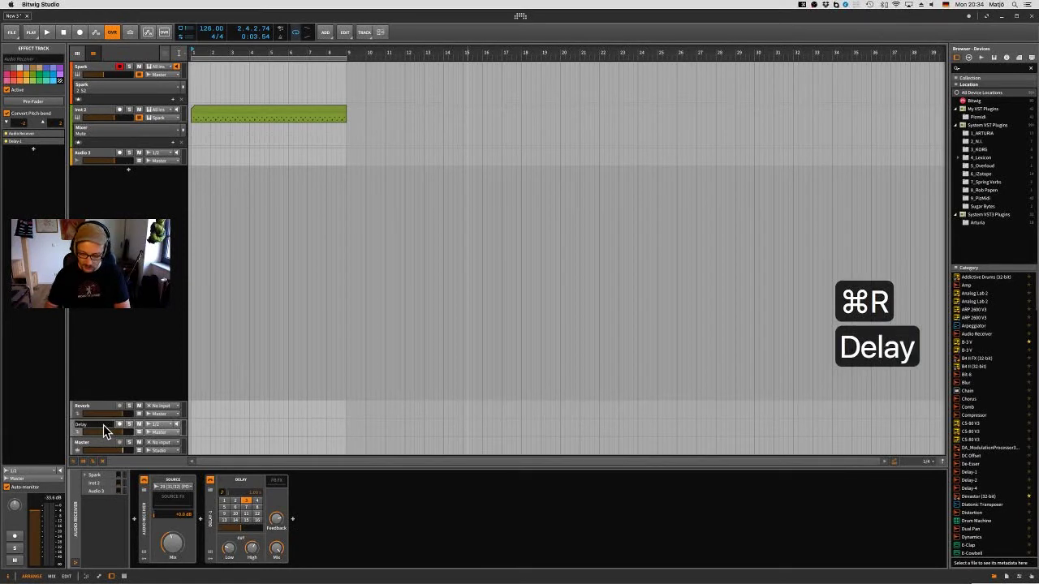
key(Return)
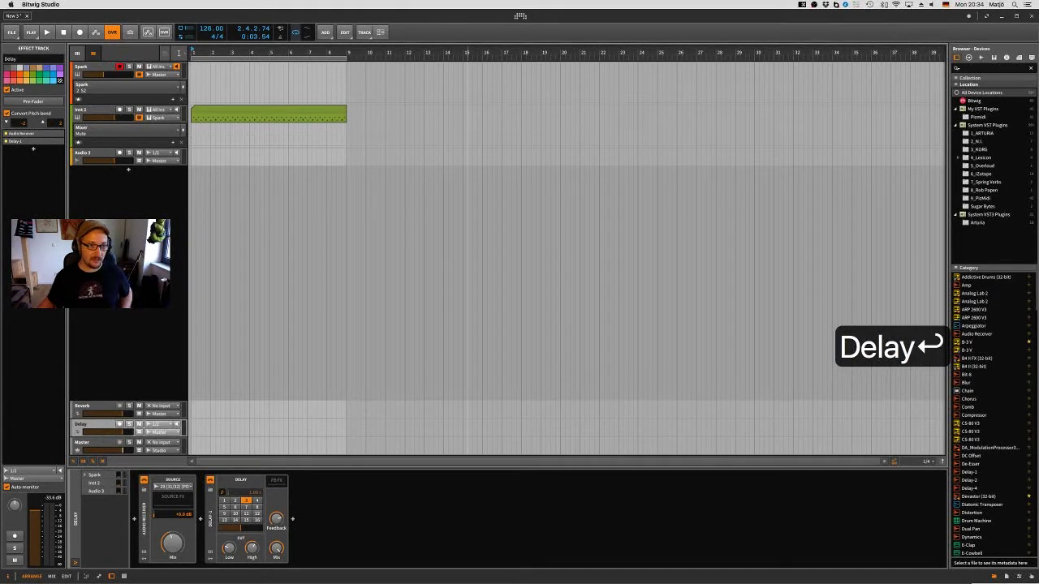
Step: Reopen the Spark track and select its Spark device to show its modulators and mute and solo mappings
click(95, 65)
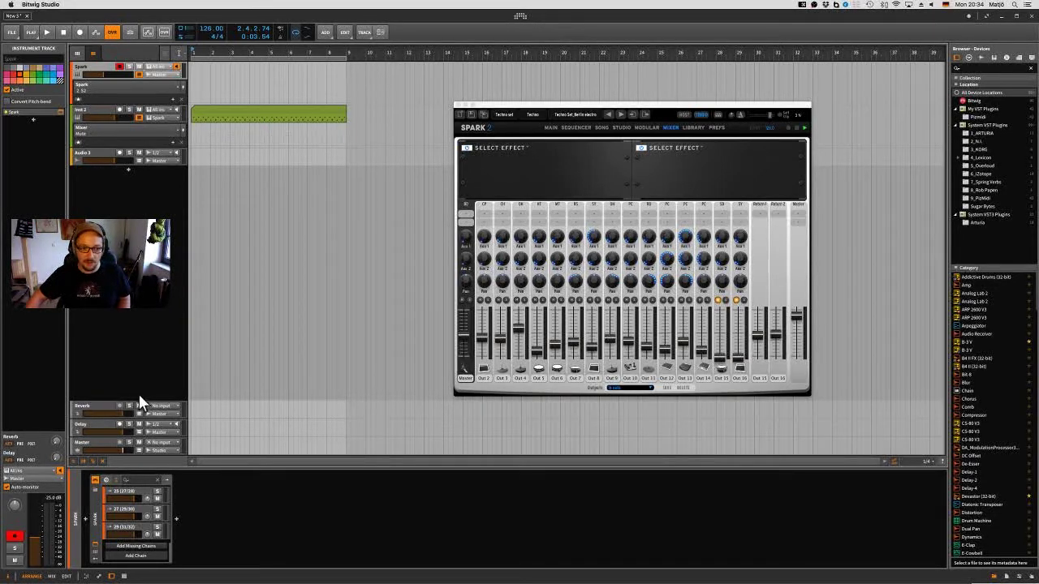
click(116, 481)
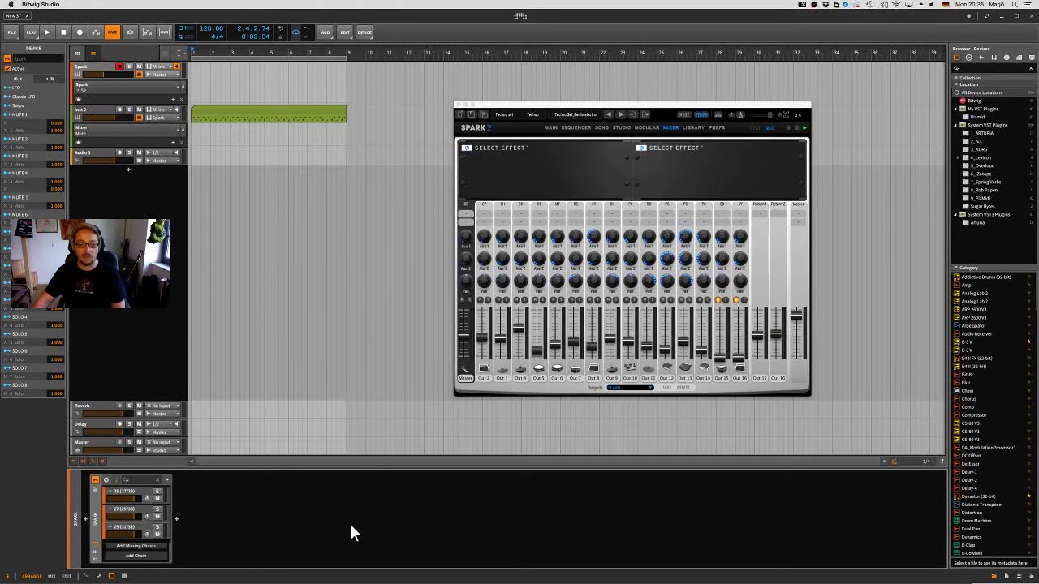
Step: Switch to Chrome and open the Bitwig-Presets repository from the GitHub profile in the other browser tab
mouse_move(405, 560)
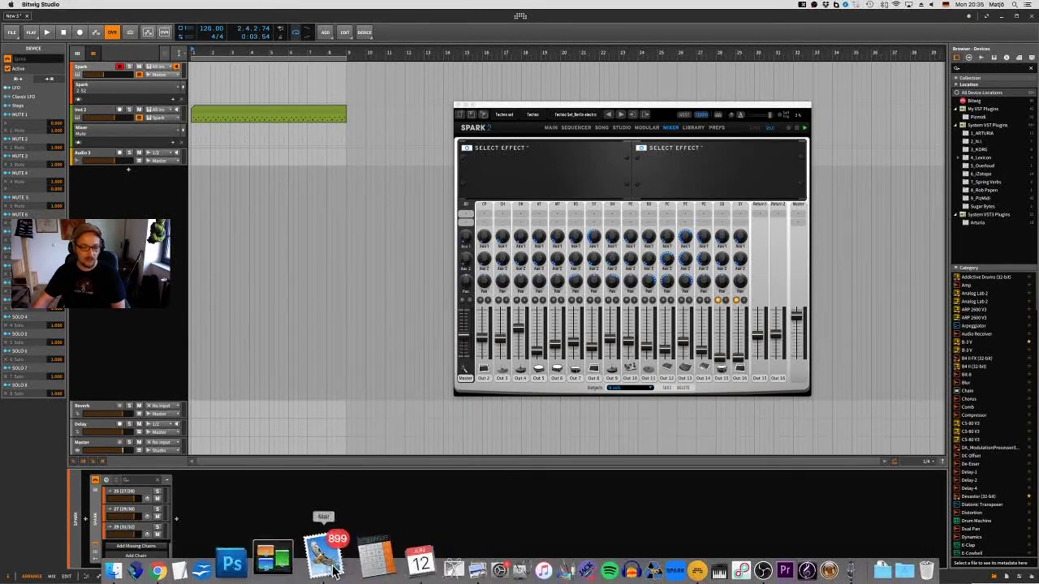
click(230, 557)
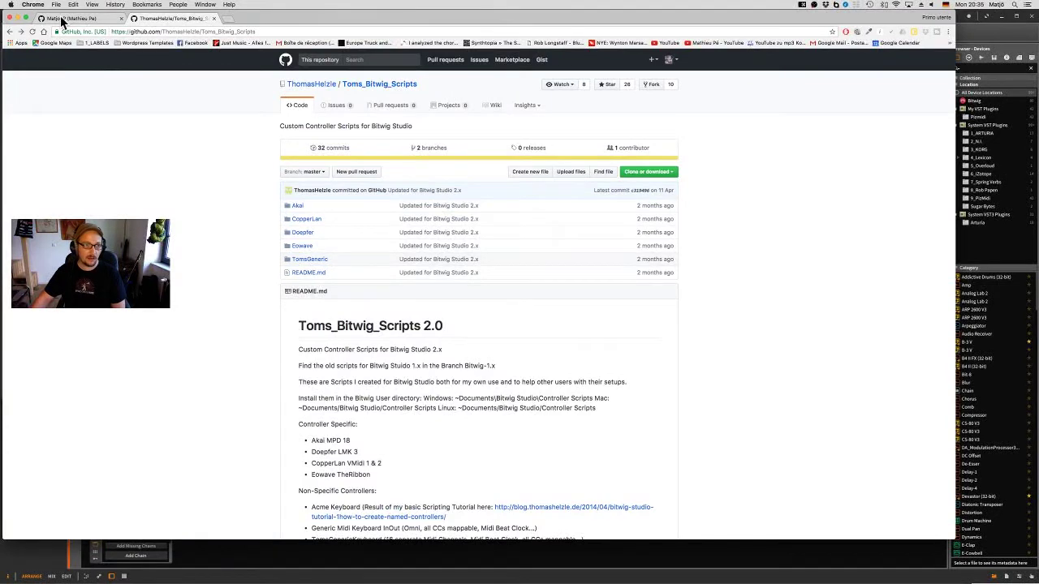
click(65, 18)
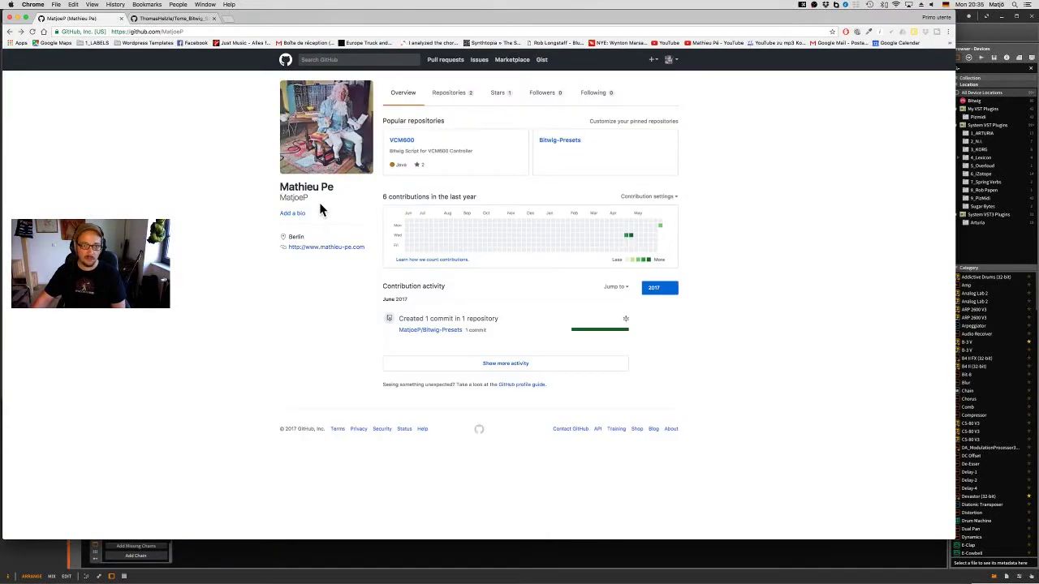
click(566, 143)
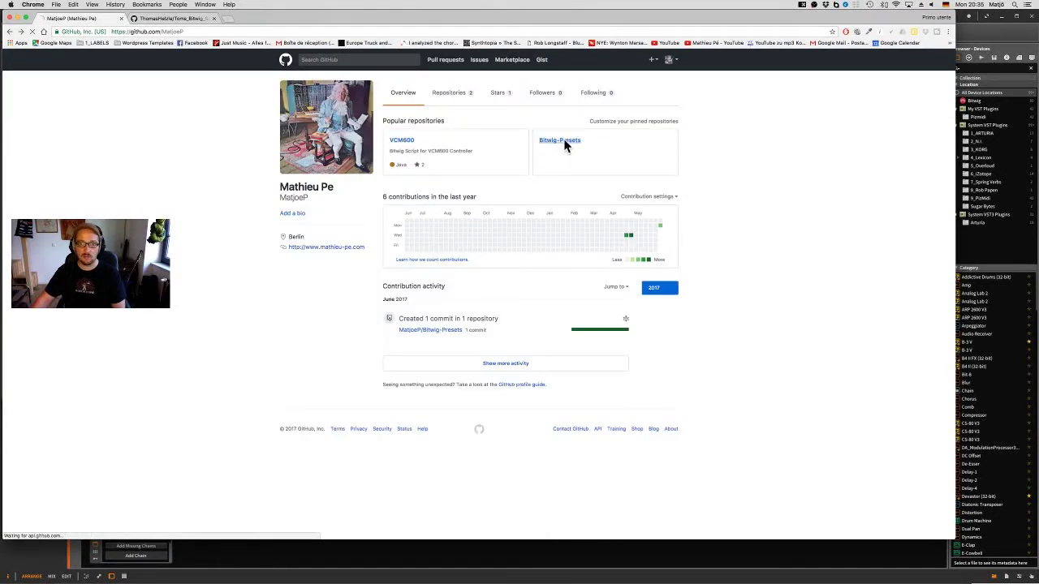